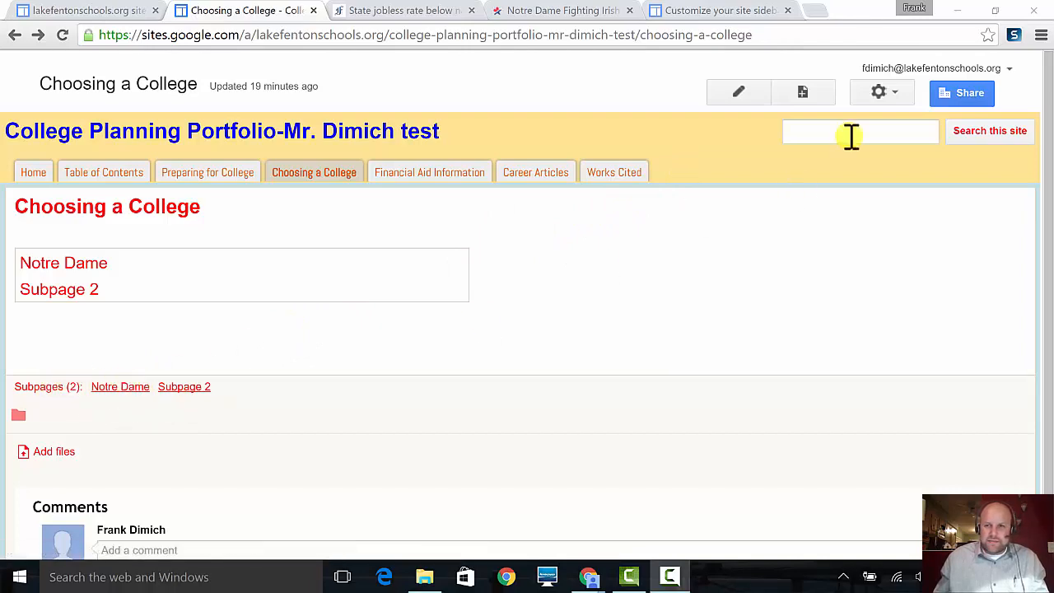
- Turn off sub-page links and comments in the Choosing a College page settings, keeping attachments allowed, and save
{"action": "left_click", "coordinate": [899, 103]}
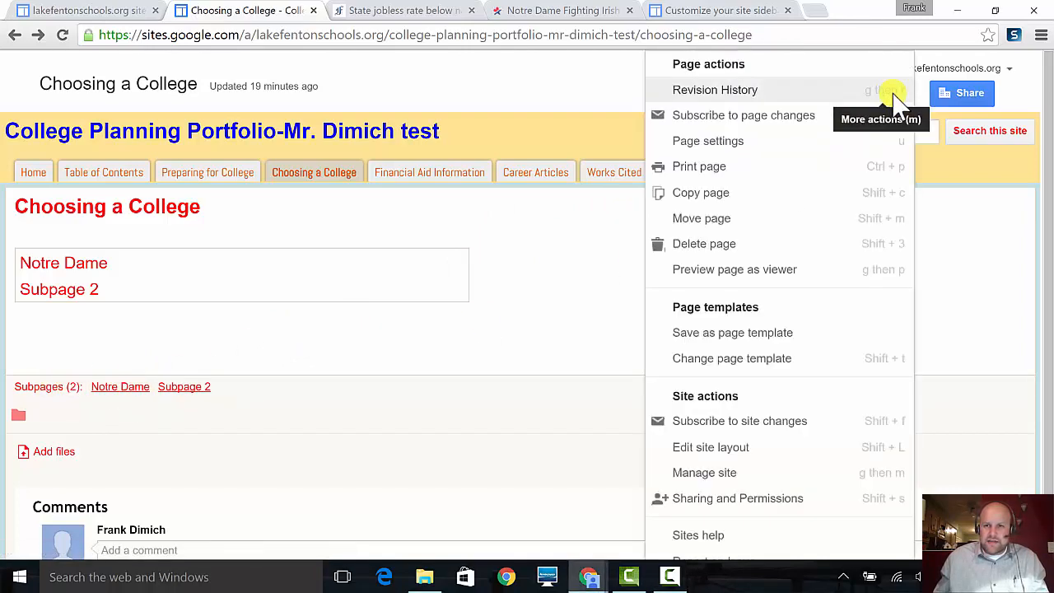
{"action": "left_click", "coordinate": [827, 142]}
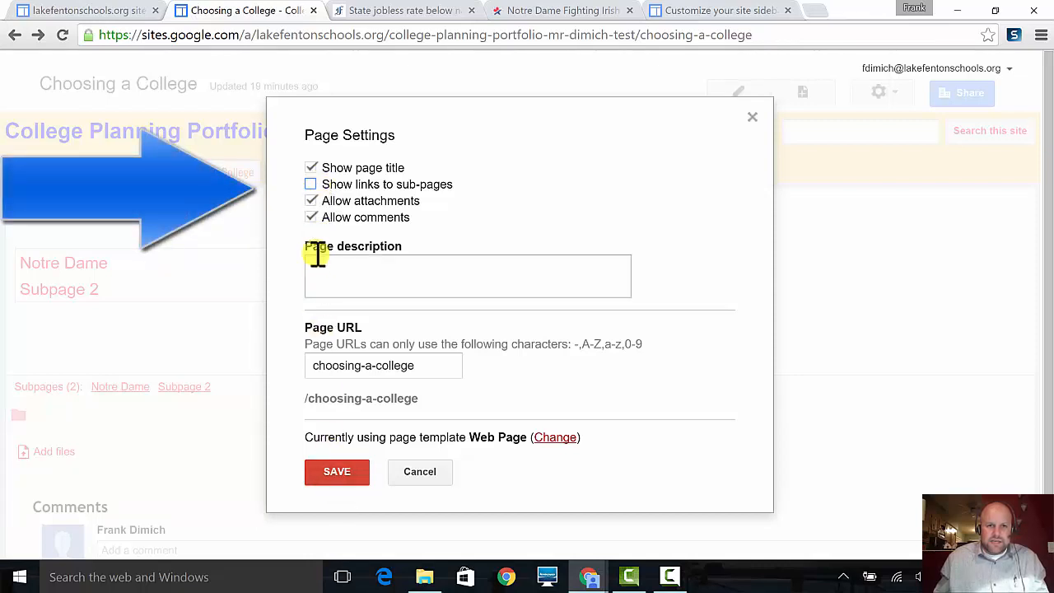
{"action": "left_click", "coordinate": [317, 202]}
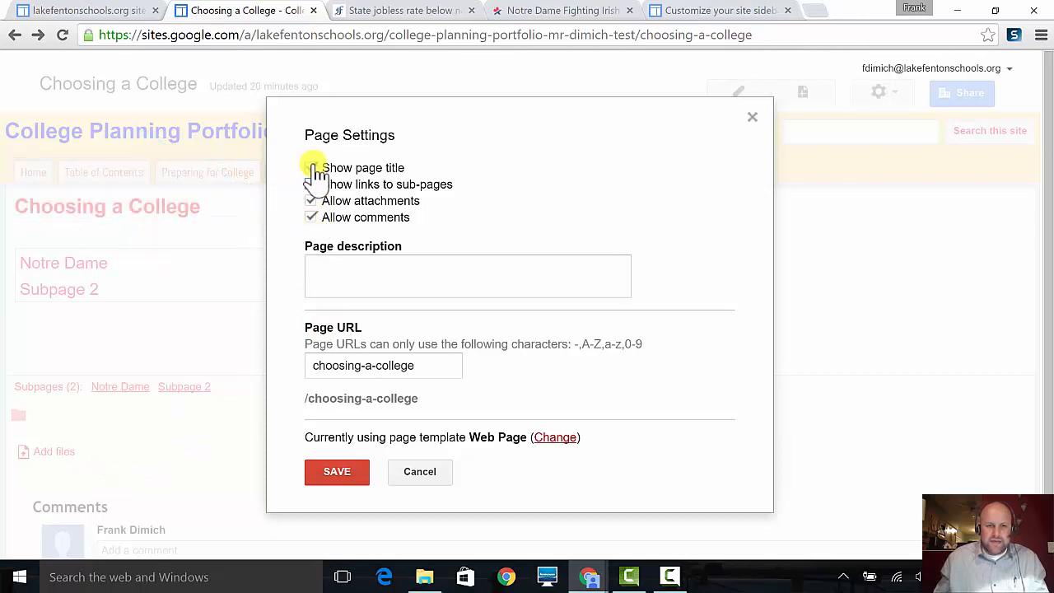
{"action": "left_click", "coordinate": [312, 217]}
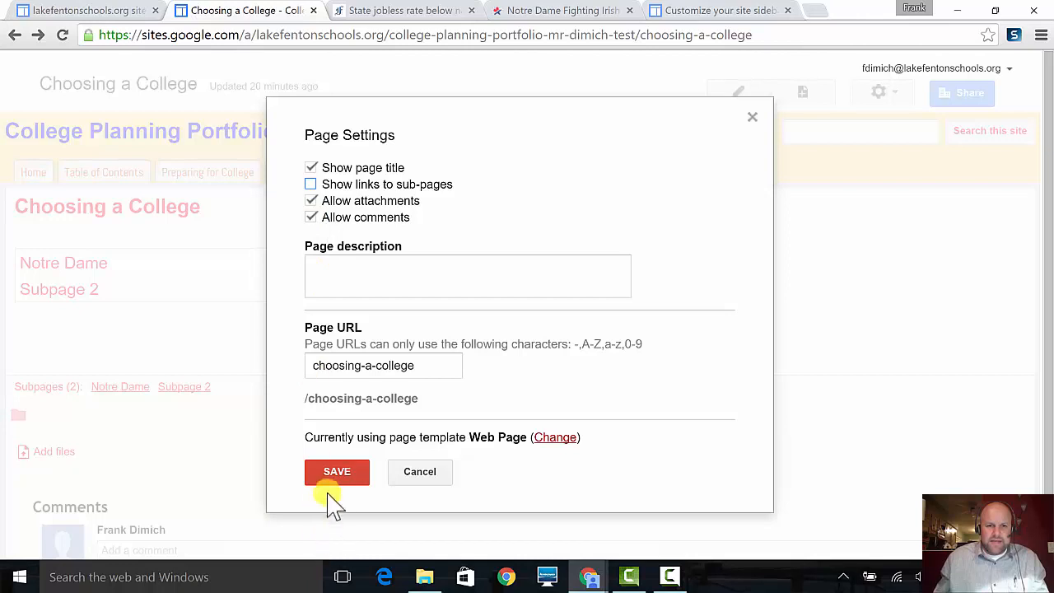
{"action": "left_click", "coordinate": [311, 219]}
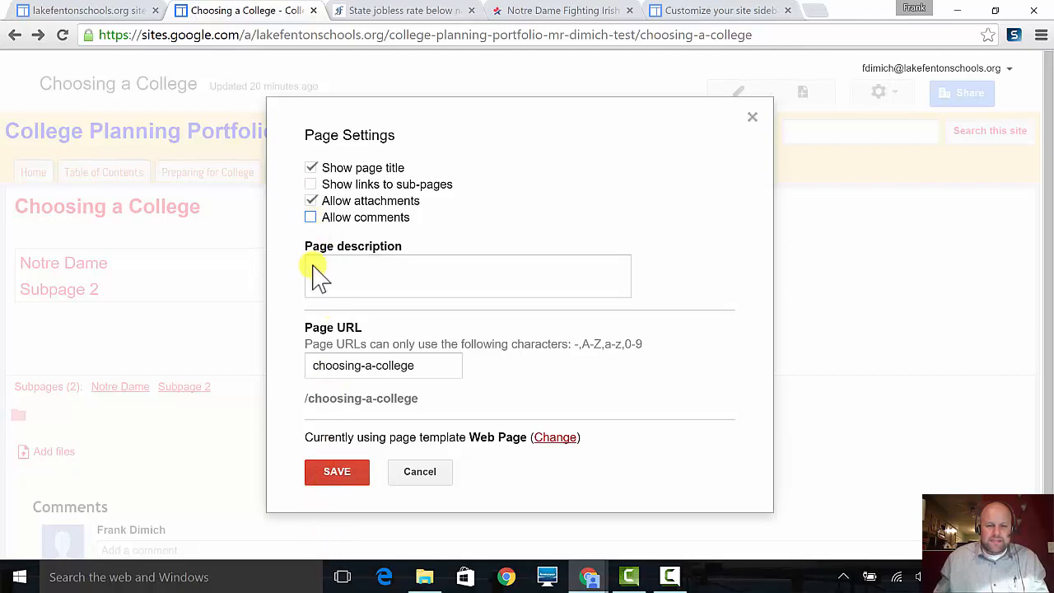
{"action": "left_click", "coordinate": [336, 473]}
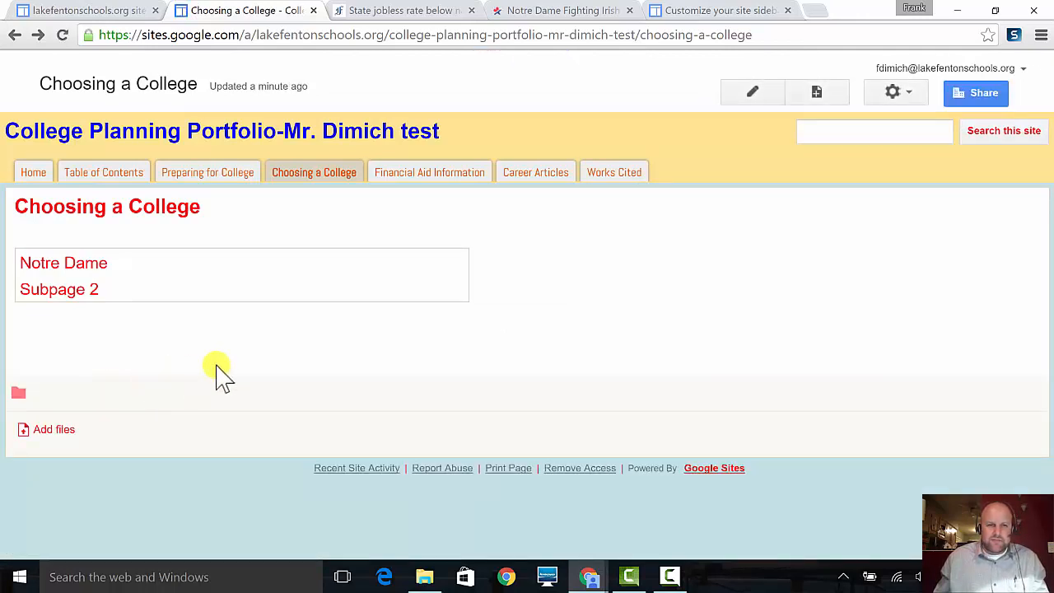
{"action": "left_click", "coordinate": [897, 93]}
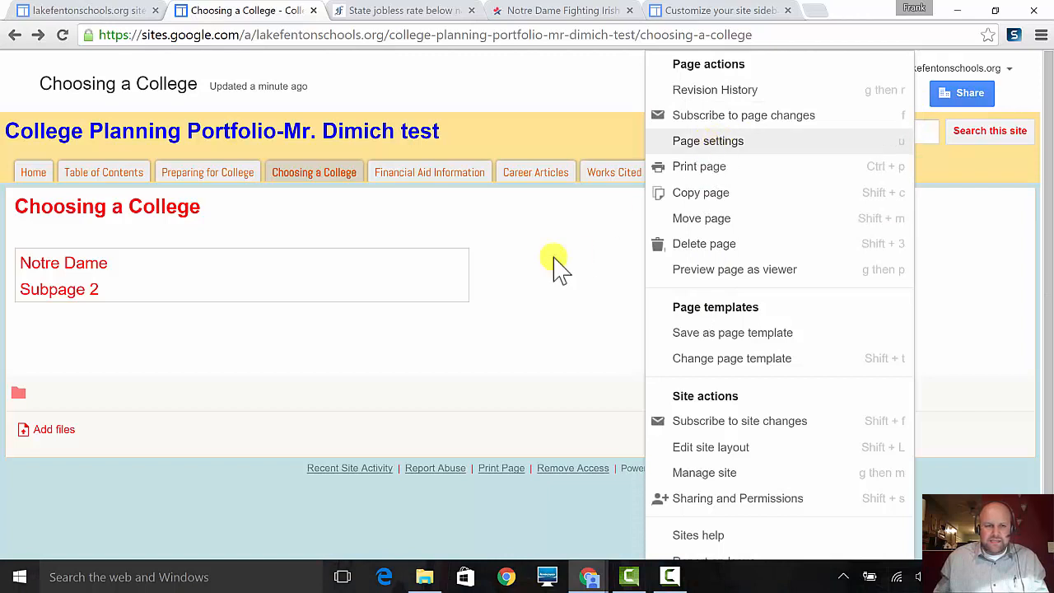
{"action": "left_click", "coordinate": [477, 319]}
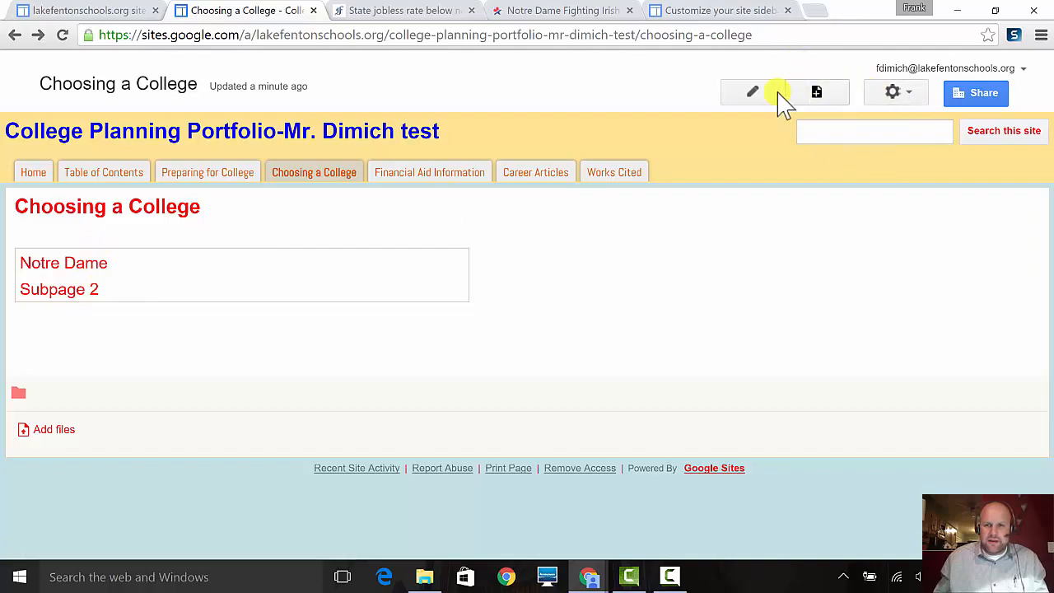
- Open the Choosing a College page for editing
{"action": "left_click", "coordinate": [749, 97]}
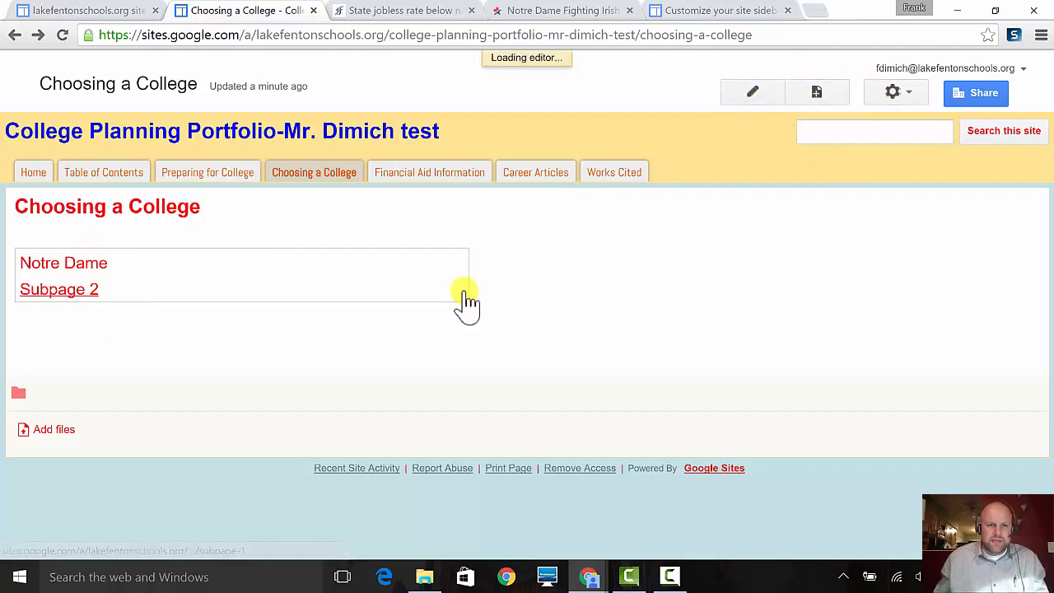
{"action": "scroll", "coordinate": [252, 383], "scroll_direction": "down", "scroll_amount": 2}
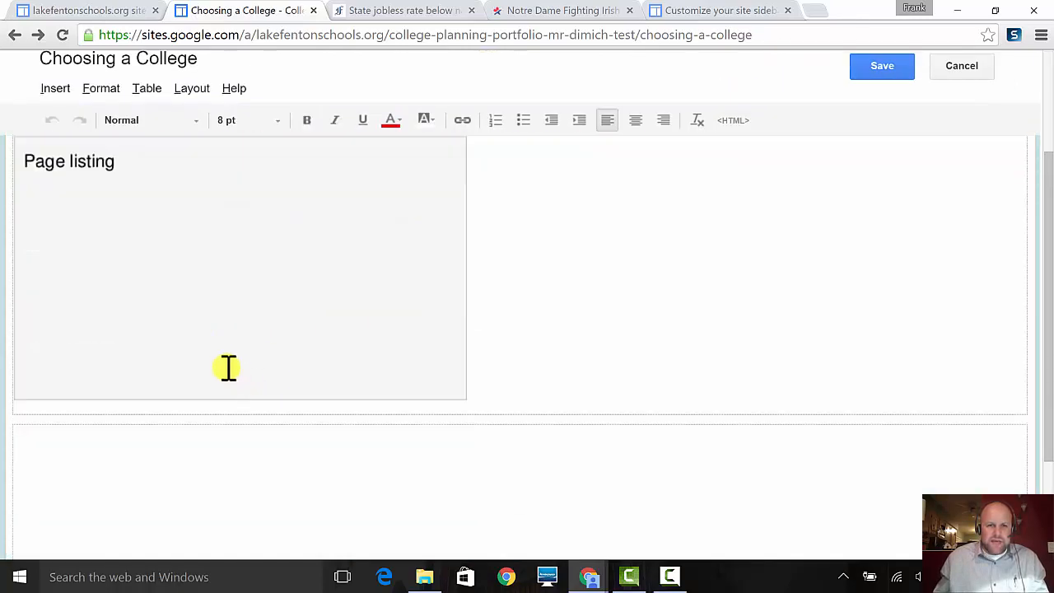
{"action": "scroll", "coordinate": [143, 332], "scroll_direction": "up", "scroll_amount": 2}
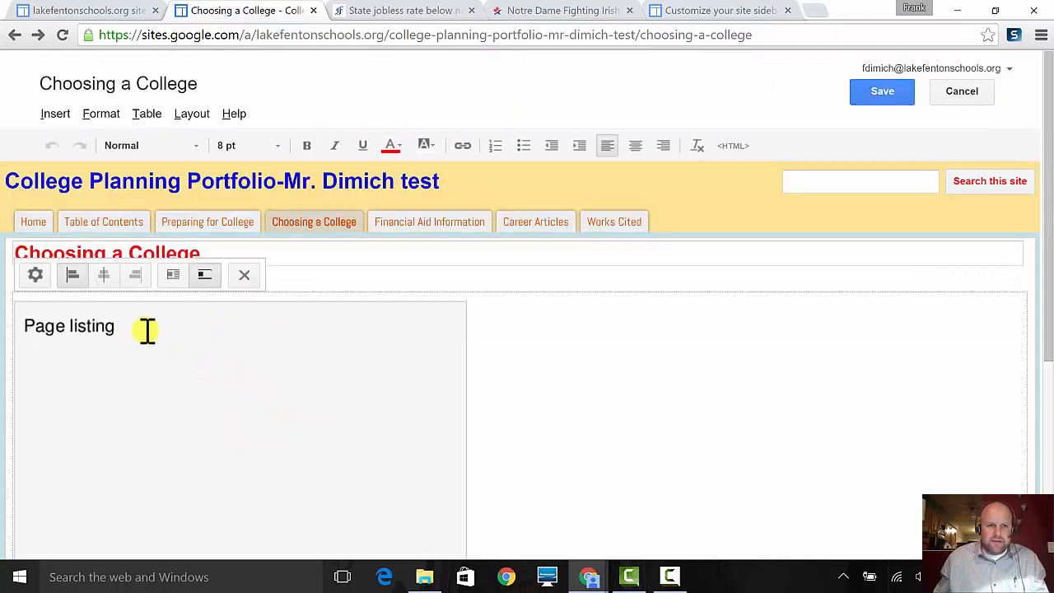
- Examine the options for inserting a subpage listing and leave without inserting one
{"action": "left_click", "coordinate": [56, 117]}
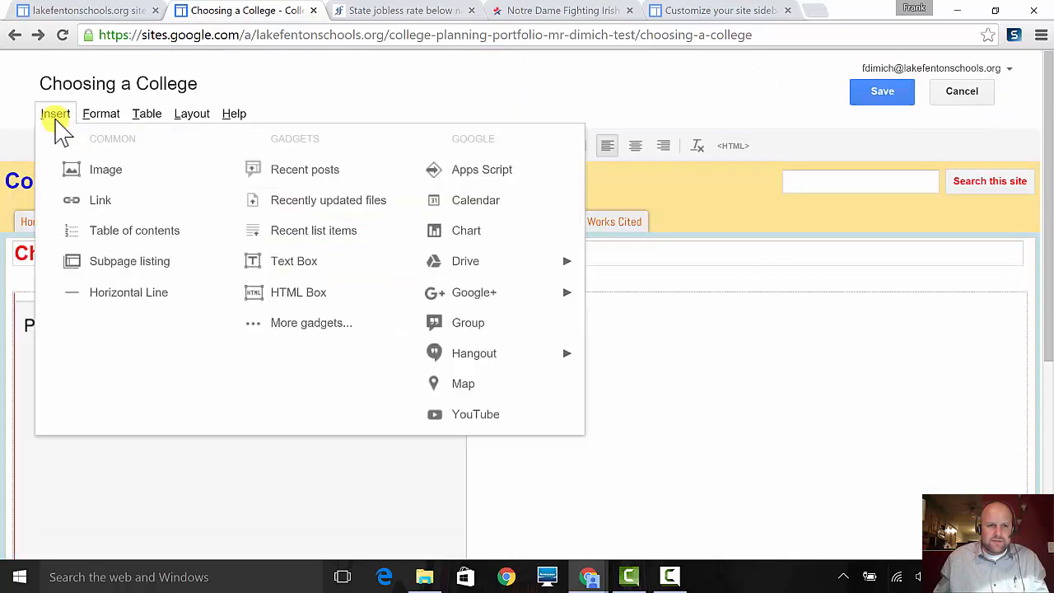
{"action": "left_click", "coordinate": [115, 262]}
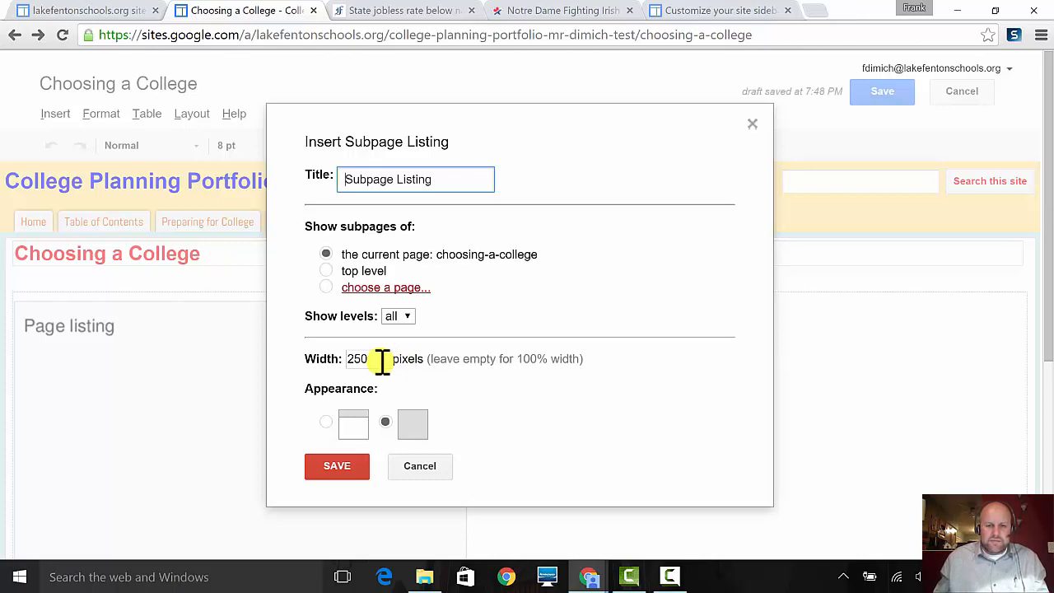
{"action": "left_click", "coordinate": [421, 466]}
- Centre the existing subpage listing gadget on the page
{"action": "scroll", "coordinate": [77, 387], "scroll_direction": "down", "scroll_amount": 2}
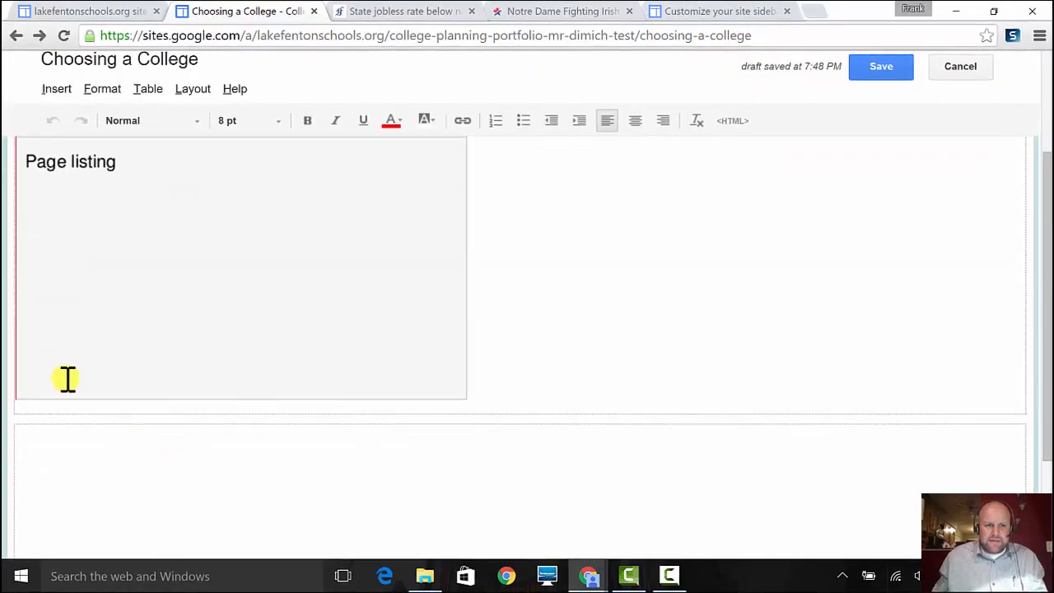
{"action": "left_click", "coordinate": [67, 378]}
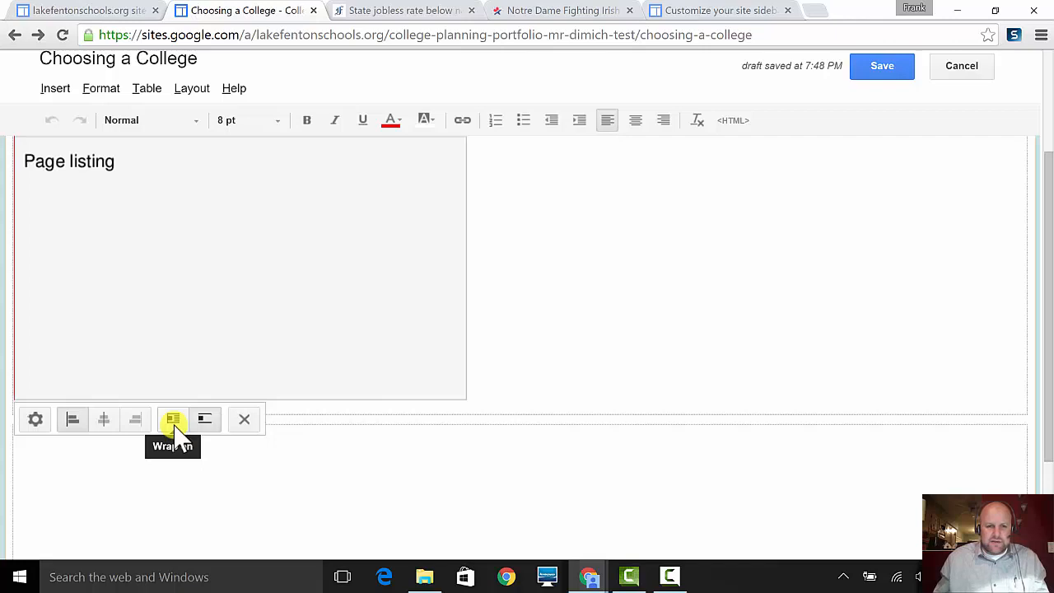
{"action": "left_click", "coordinate": [107, 420]}
{"action": "scroll", "coordinate": [403, 313], "scroll_direction": "up", "scroll_amount": 1}
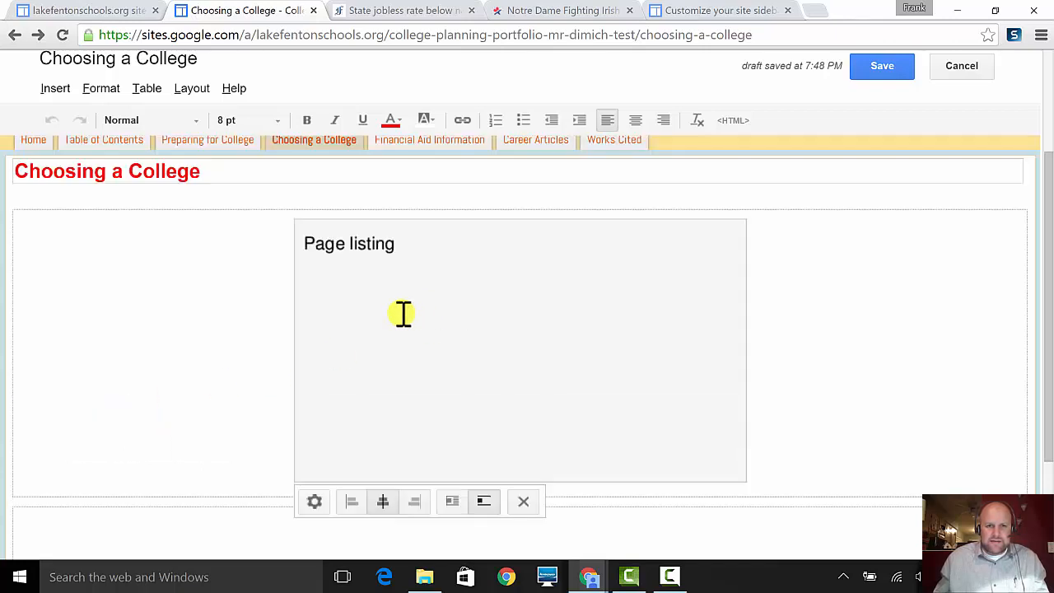
{"action": "scroll", "coordinate": [403, 313], "scroll_direction": "down", "scroll_amount": 1}
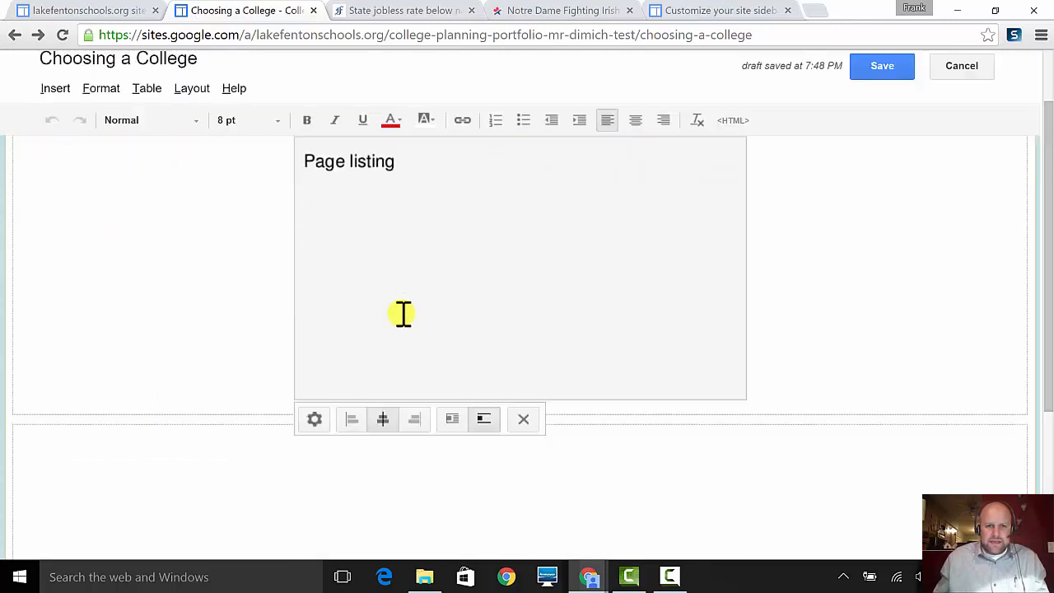
- Clear the subpage listing's width value so it uses 100% width, and save both the listing properties and the page
{"action": "left_click", "coordinate": [315, 422]}
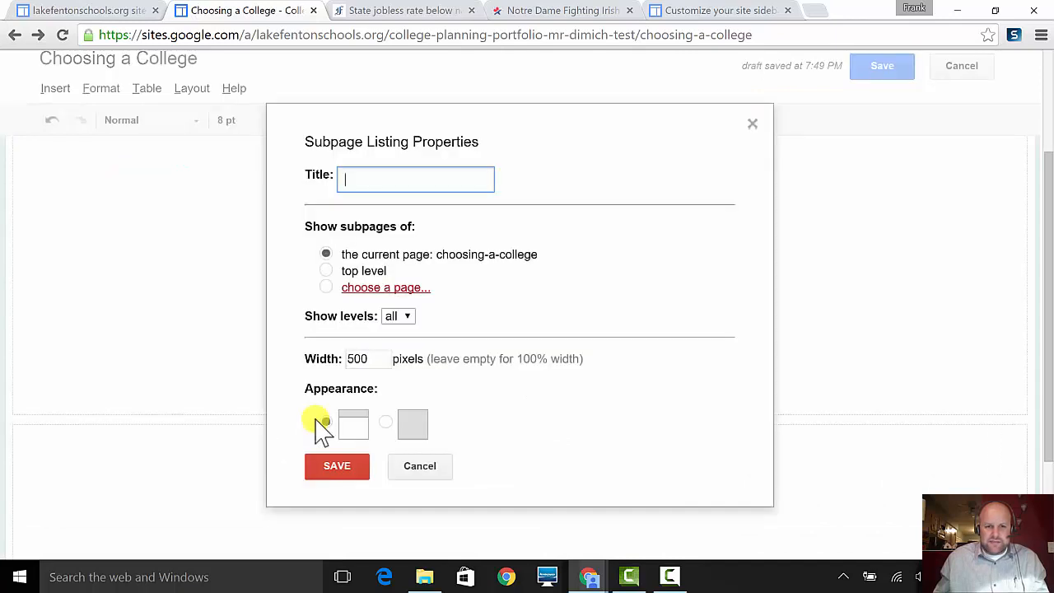
{"action": "left_click", "coordinate": [369, 360]}
{"action": "left_click_drag", "start_coordinate": [369, 360], "coordinate": [280, 360]}
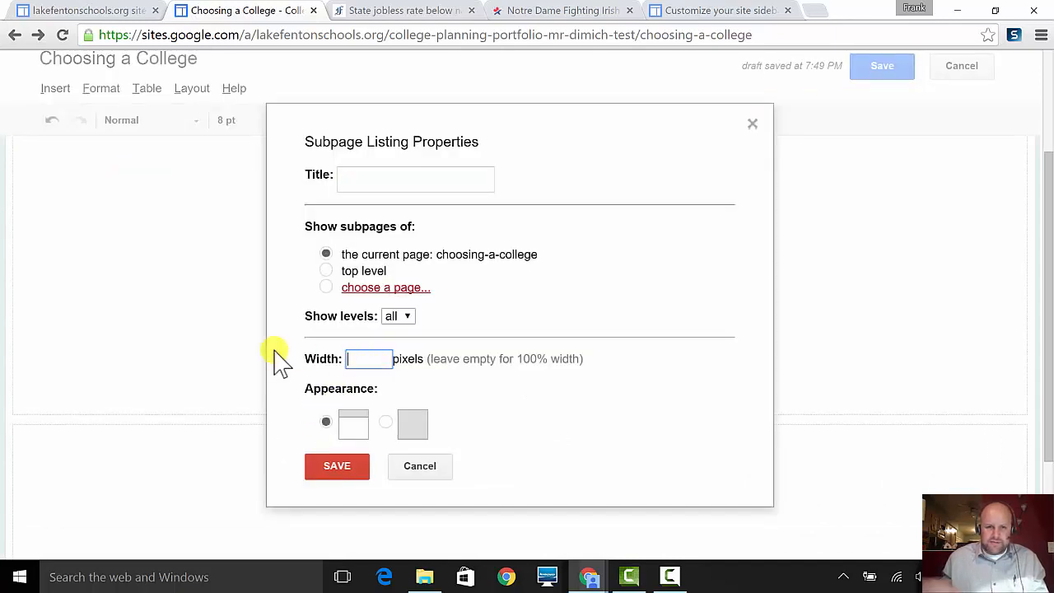
{"action": "left_click", "coordinate": [339, 474]}
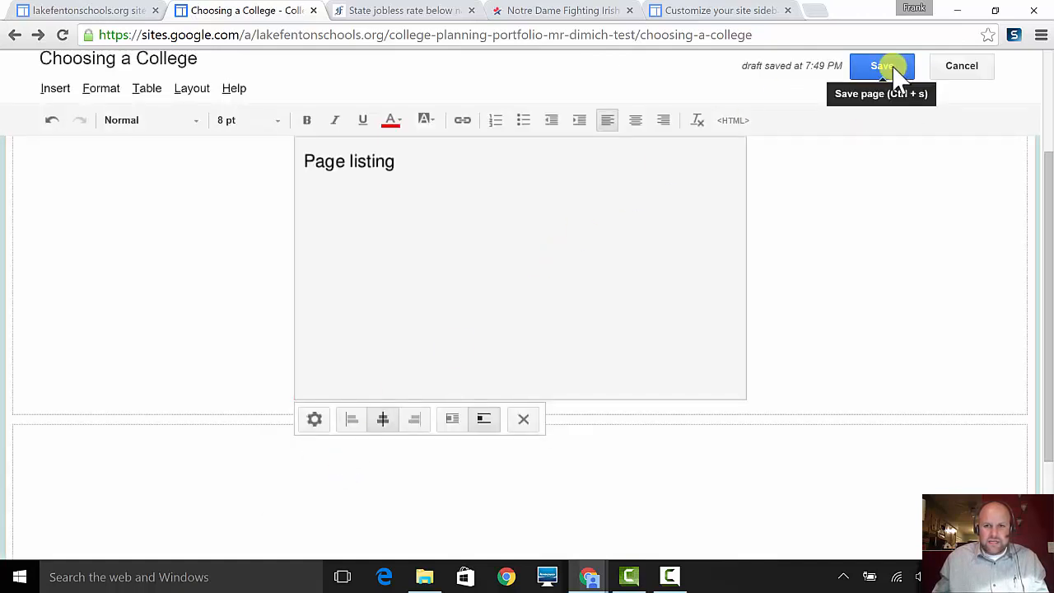
{"action": "left_click", "coordinate": [890, 65]}
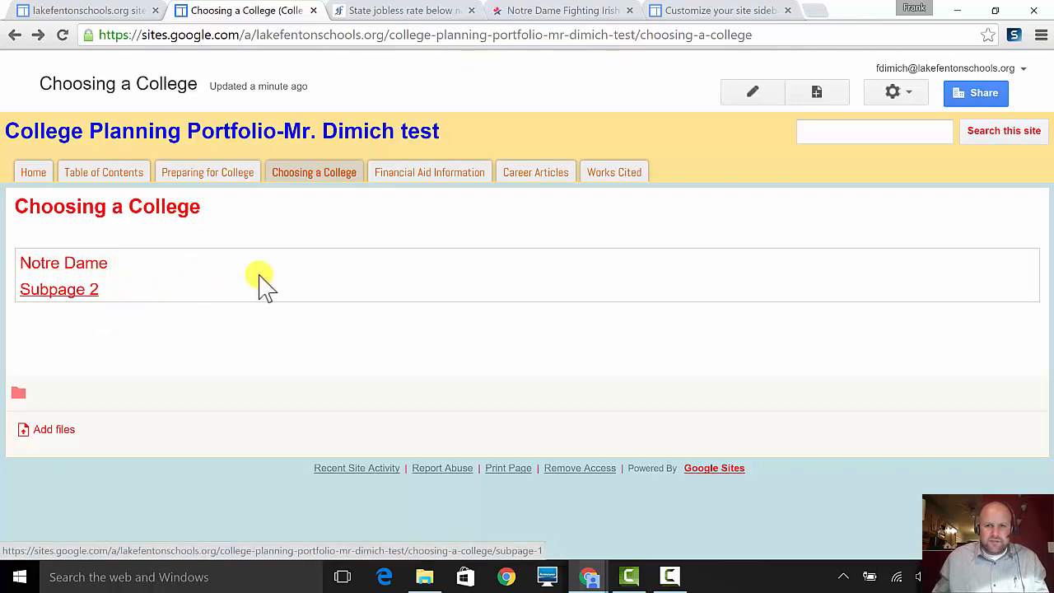
- Reopen the Choosing a College page for editing, left-align the subpage listing gadget and save the page
{"action": "left_click", "coordinate": [752, 92]}
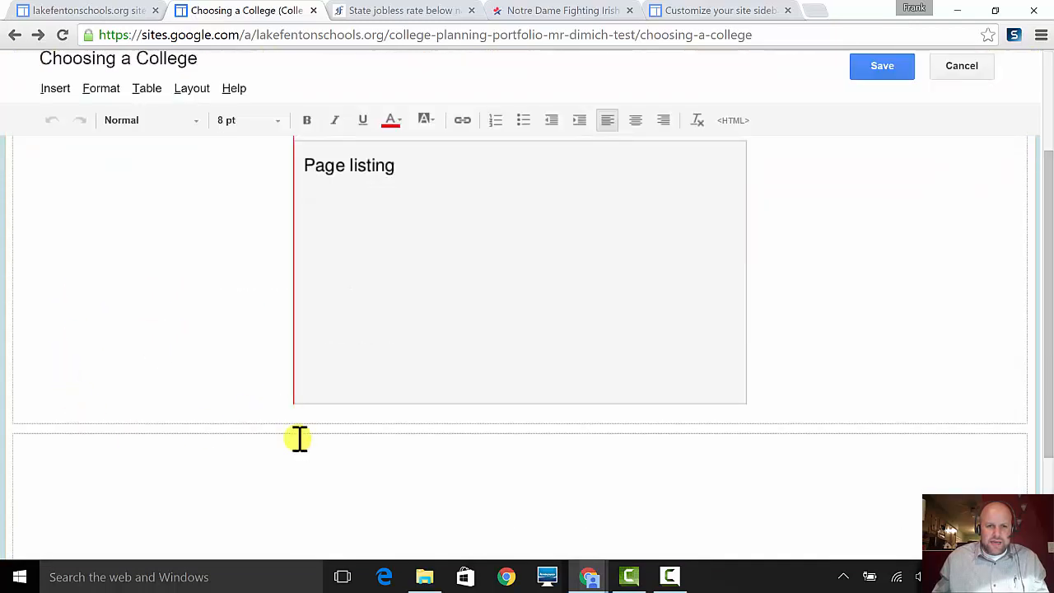
{"action": "left_click", "coordinate": [431, 353]}
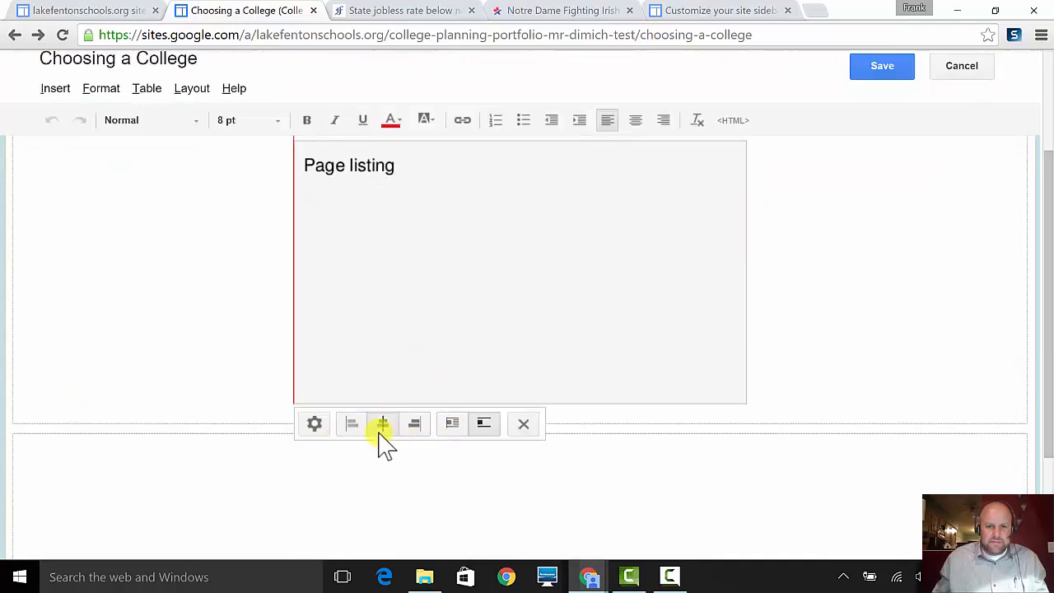
{"action": "left_click", "coordinate": [352, 426]}
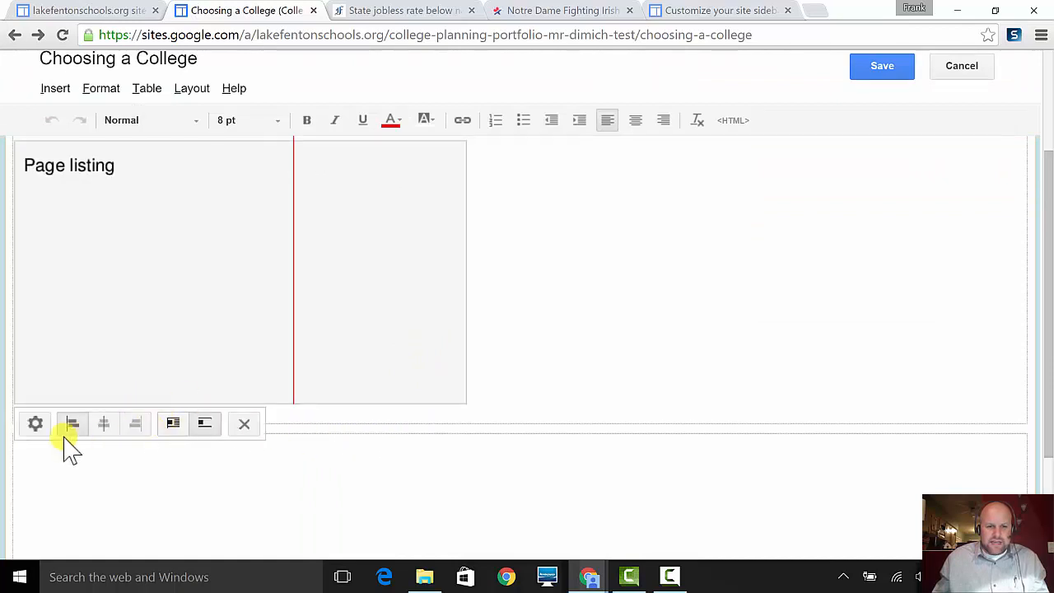
{"action": "scroll", "coordinate": [337, 405], "scroll_direction": "up", "scroll_amount": 3}
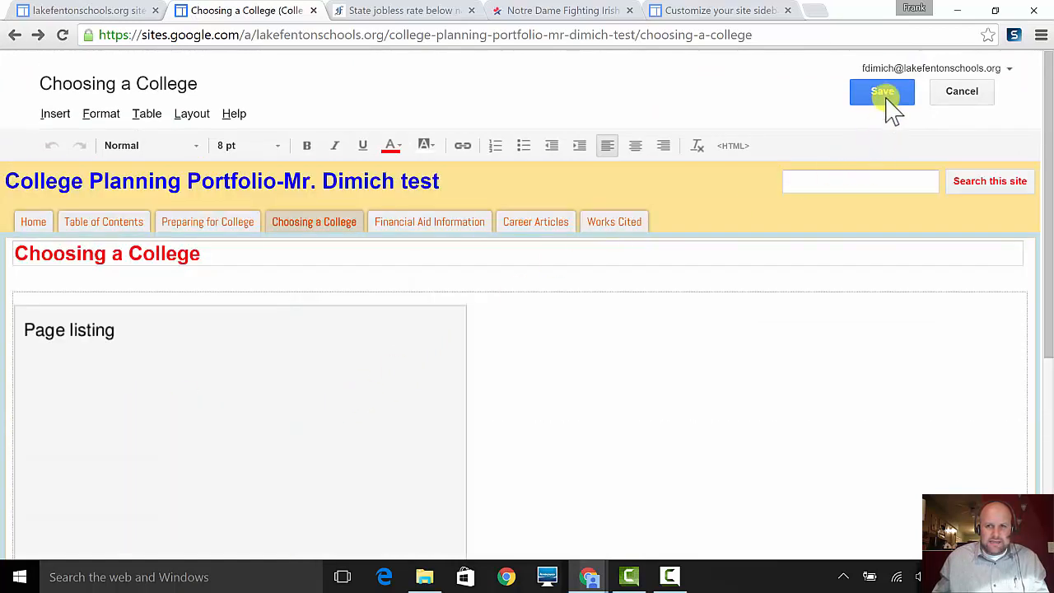
{"action": "left_click", "coordinate": [884, 93]}
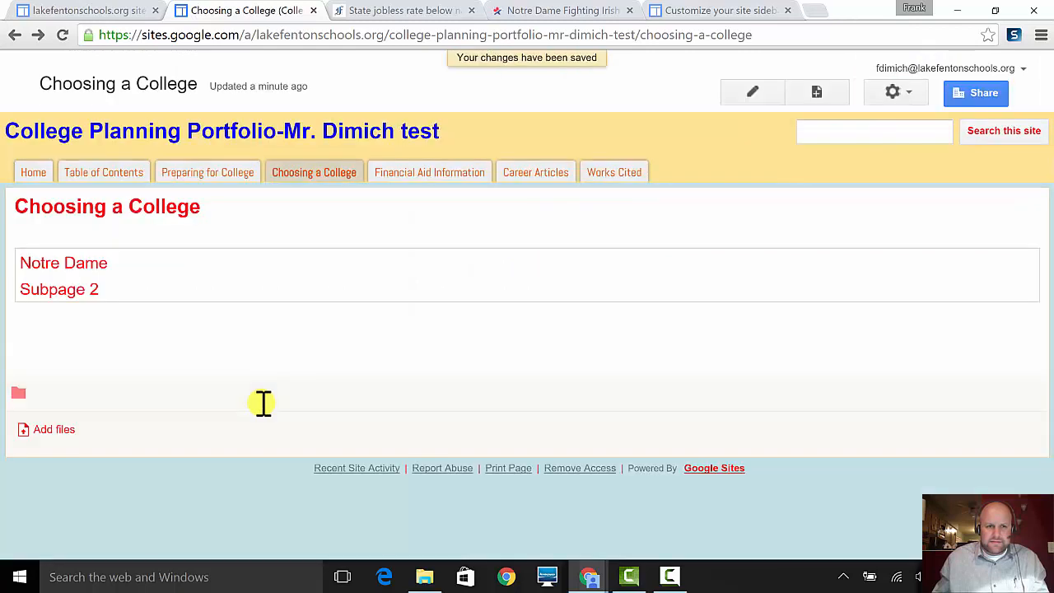
{"action": "left_click", "coordinate": [90, 268]}
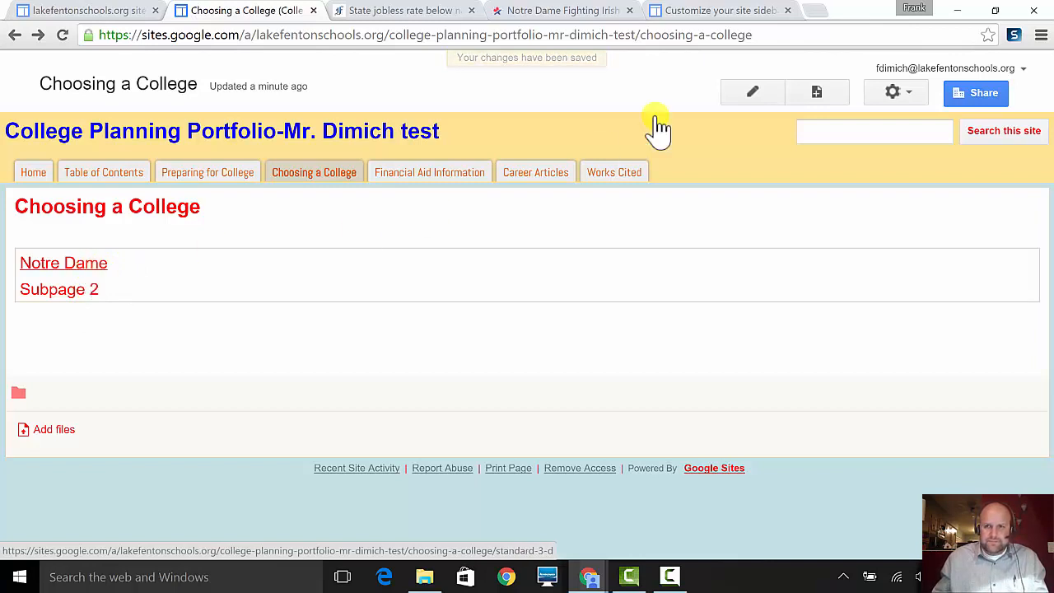
{"action": "left_click", "coordinate": [913, 96]}
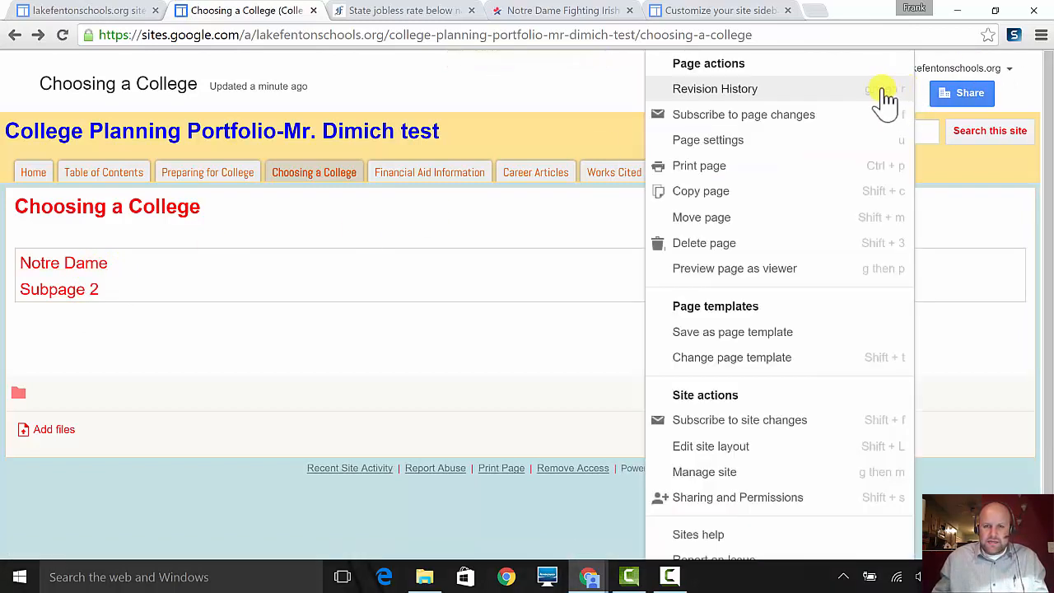
{"action": "left_click", "coordinate": [313, 335]}
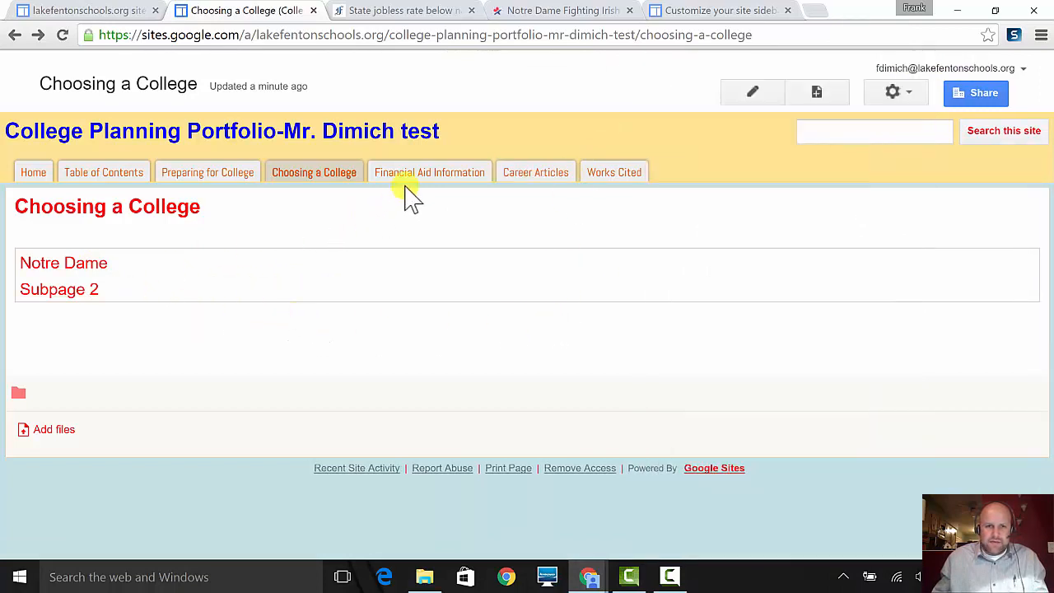
- Go to the Career Articles page and open the site management's Themes, Colors, and Fonts settings
{"action": "left_click", "coordinate": [511, 185]}
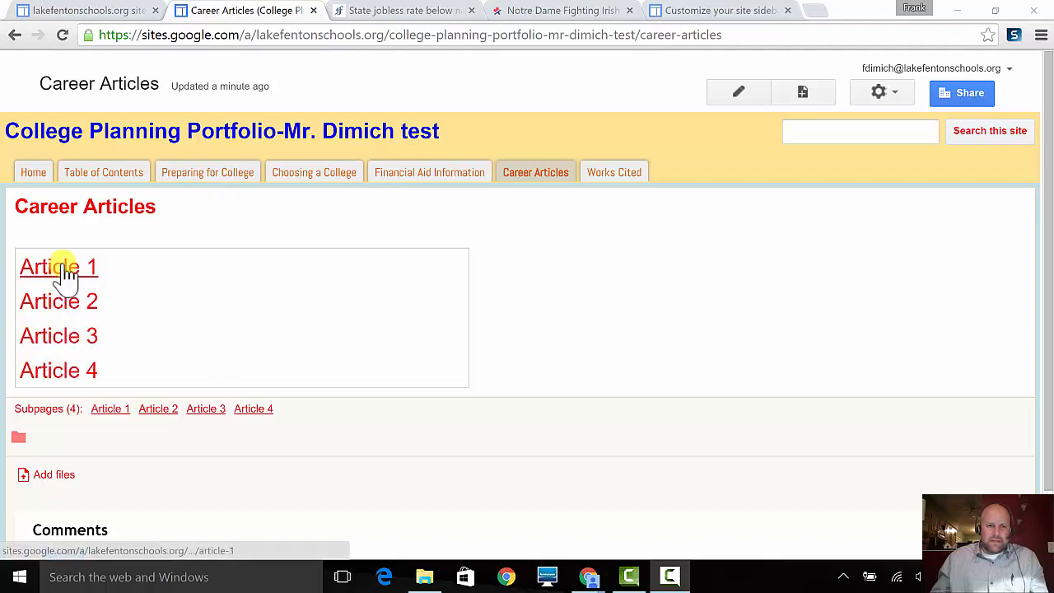
{"action": "left_click", "coordinate": [879, 94]}
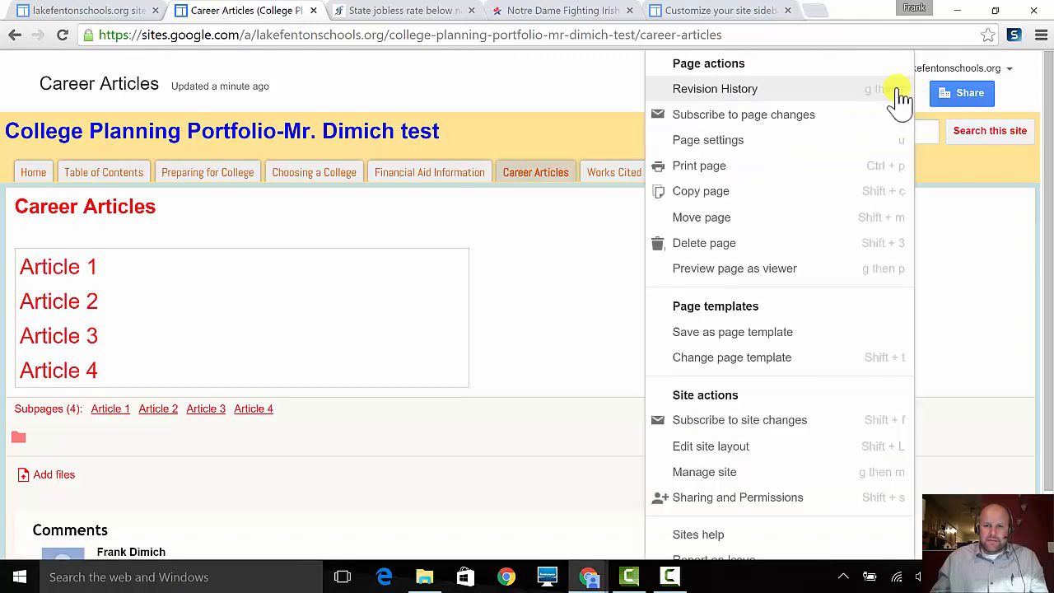
{"action": "left_click", "coordinate": [795, 473]}
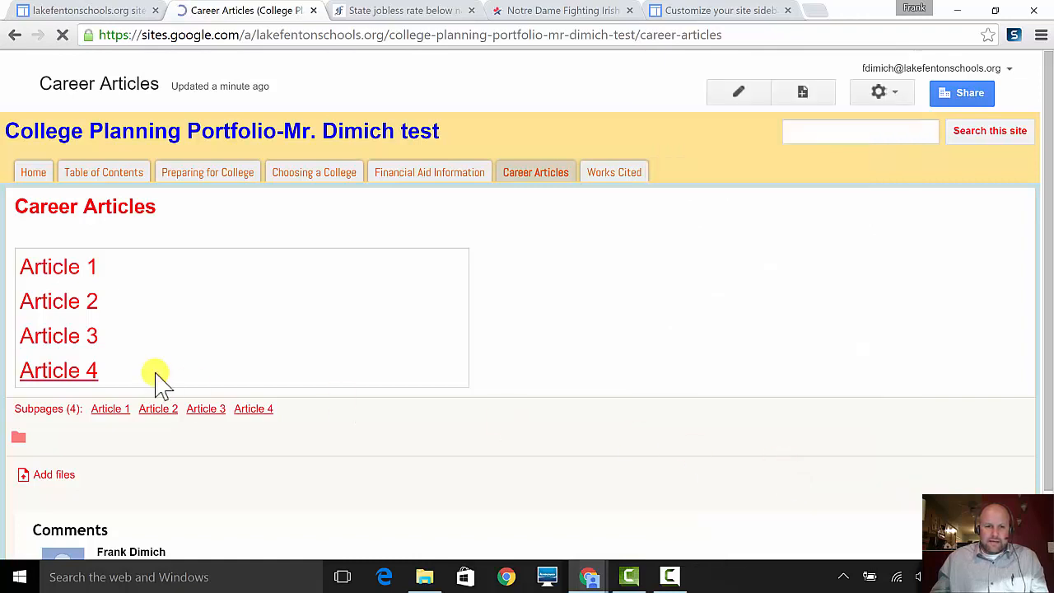
{"action": "left_click", "coordinate": [64, 504]}
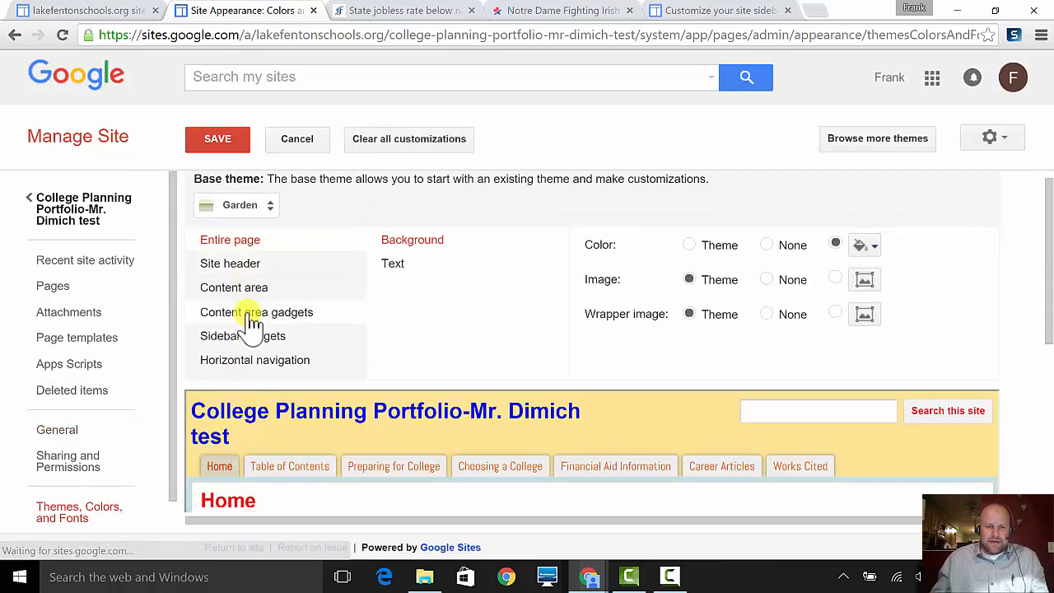
- Set the text size of the content area gadgets to 16 pt
{"action": "left_click", "coordinate": [254, 316]}
{"action": "left_click", "coordinate": [402, 318]}
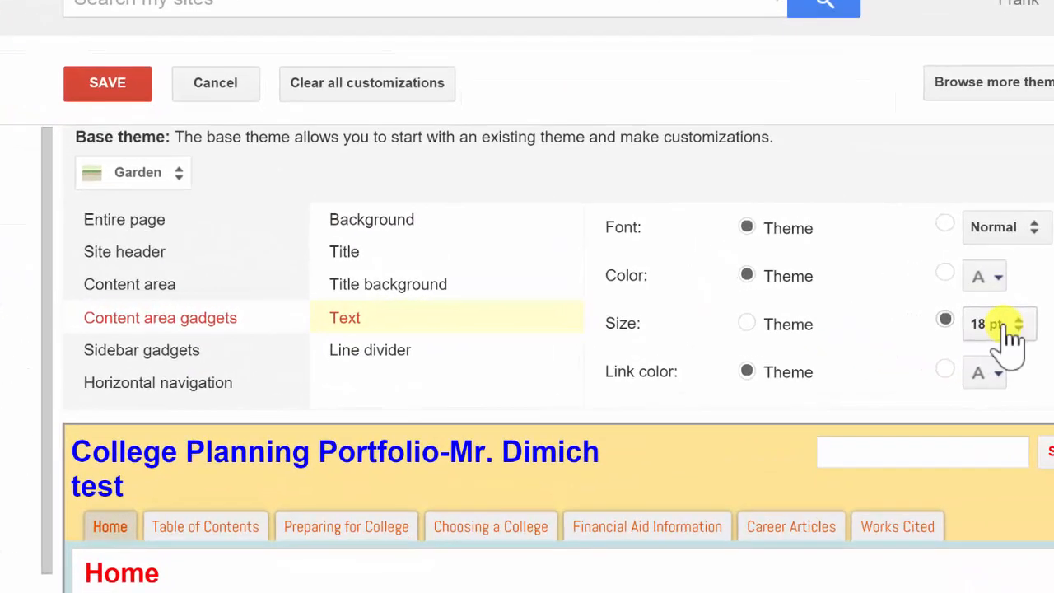
{"action": "left_click", "coordinate": [1011, 334]}
{"action": "left_click", "coordinate": [1019, 288]}
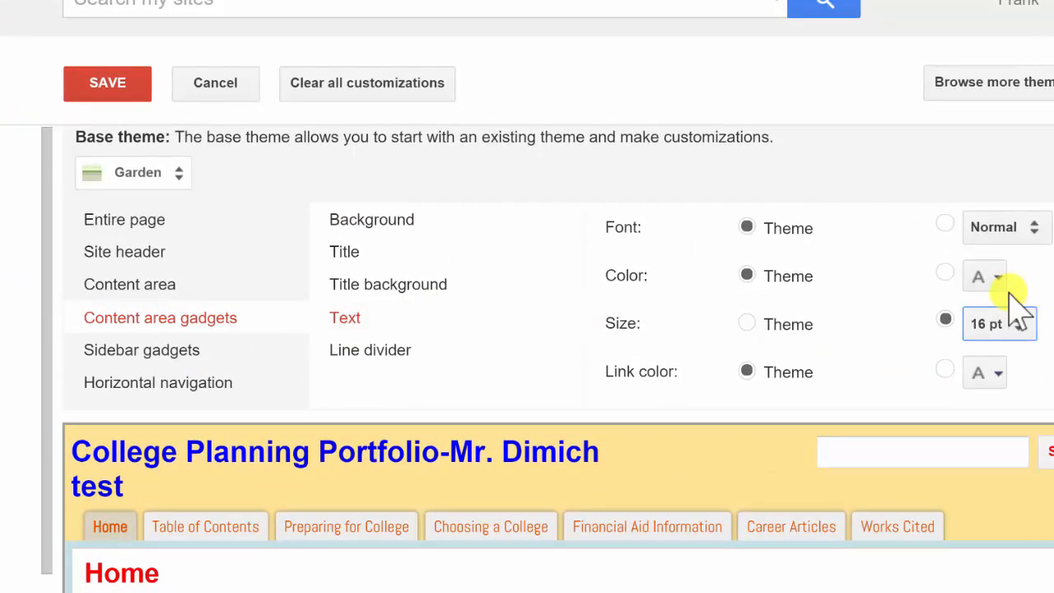
- Save the theme's text size customization and return to the Career Articles page
{"action": "left_click", "coordinate": [107, 84]}
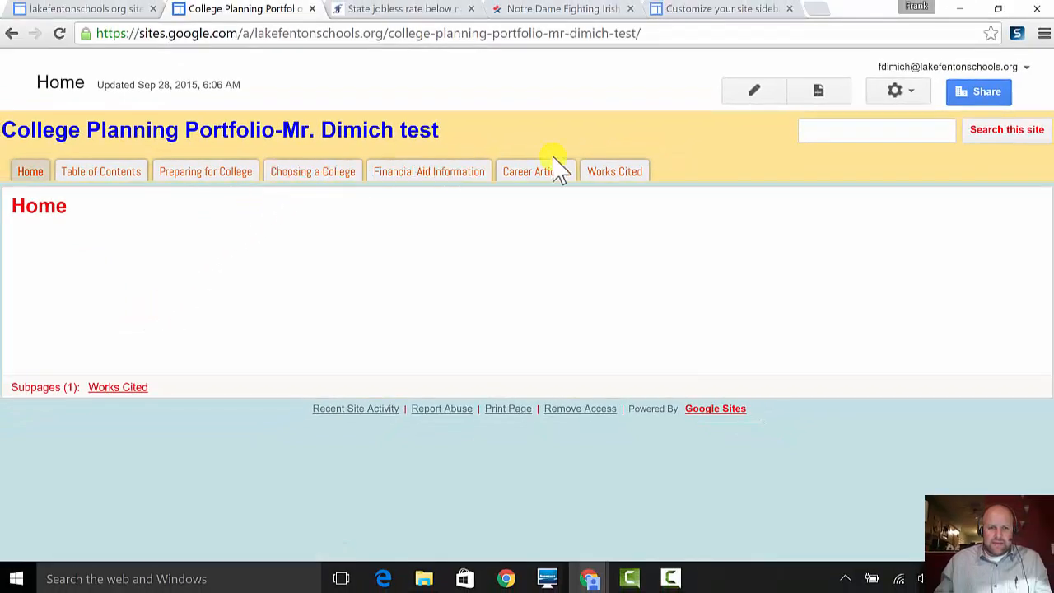
{"action": "left_click", "coordinate": [535, 173]}
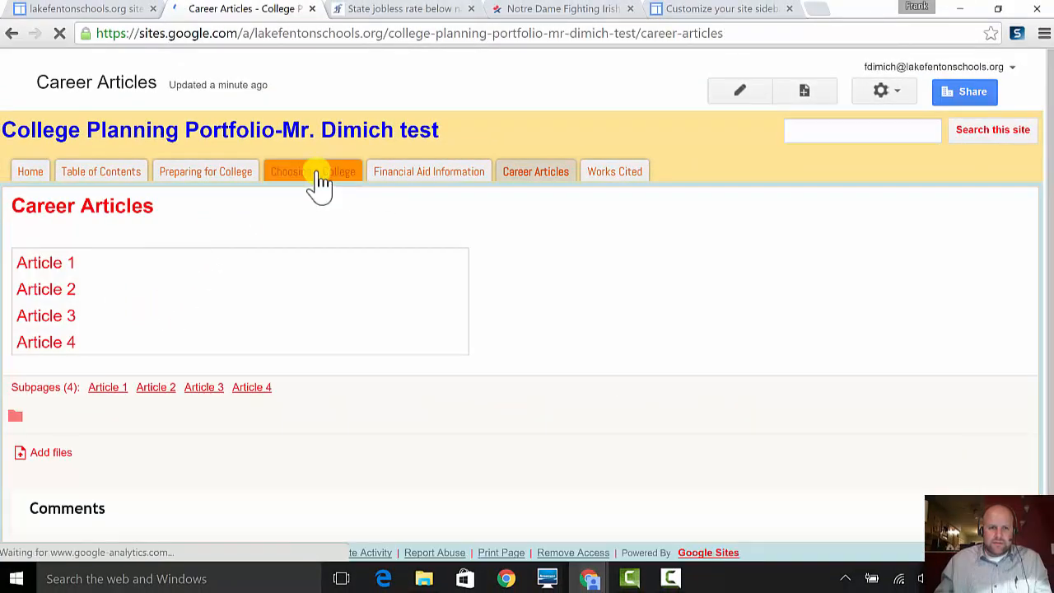
{"action": "left_click", "coordinate": [319, 183]}
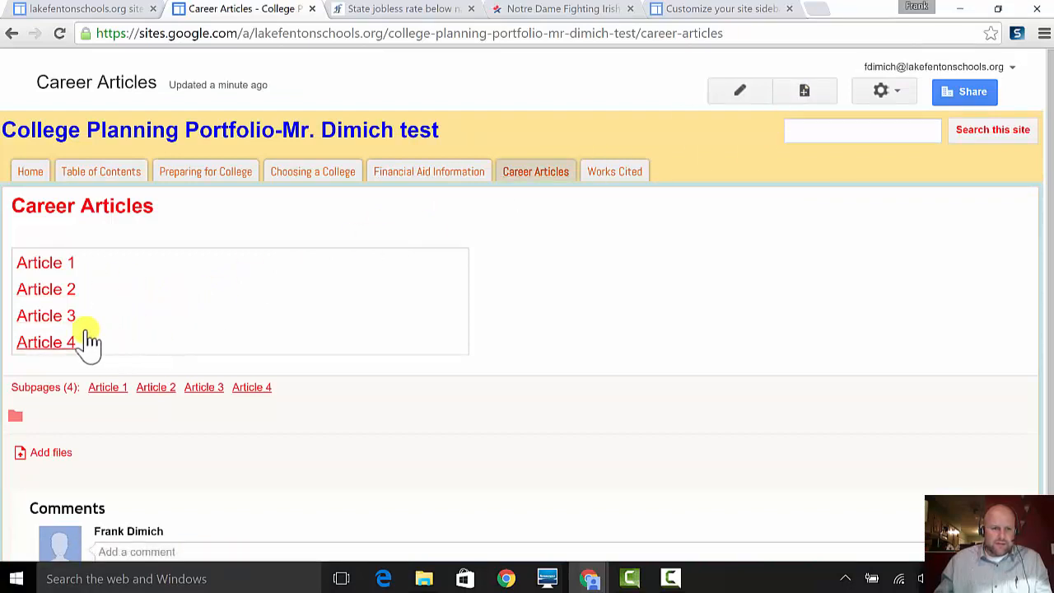
- Open the Career Articles page for editing, review the subpage listing's properties, then save the listing and the page
{"action": "left_click", "coordinate": [745, 99]}
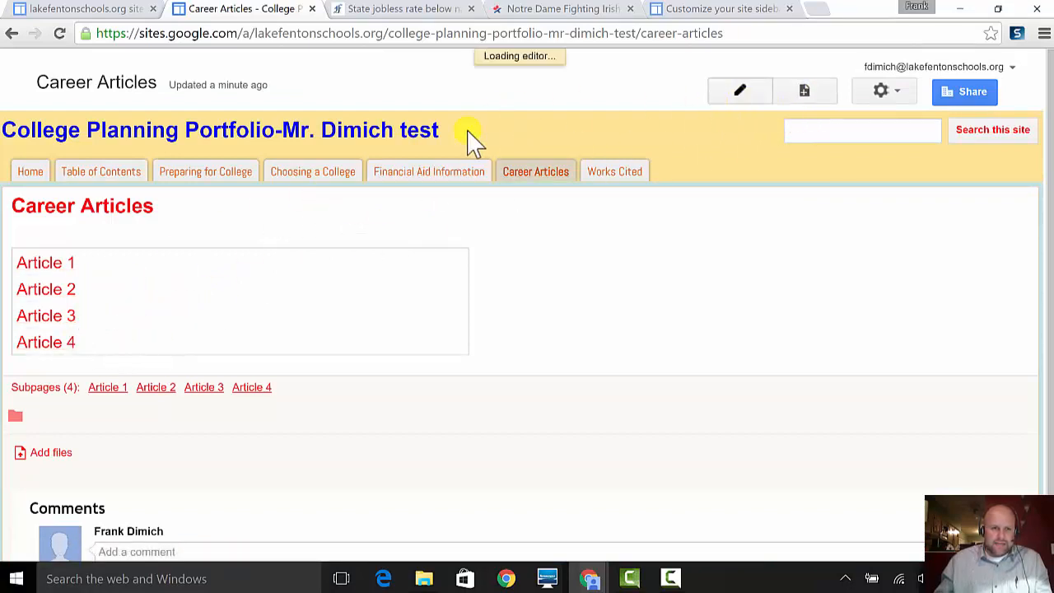
{"action": "scroll", "coordinate": [95, 425], "scroll_direction": "down", "scroll_amount": 3}
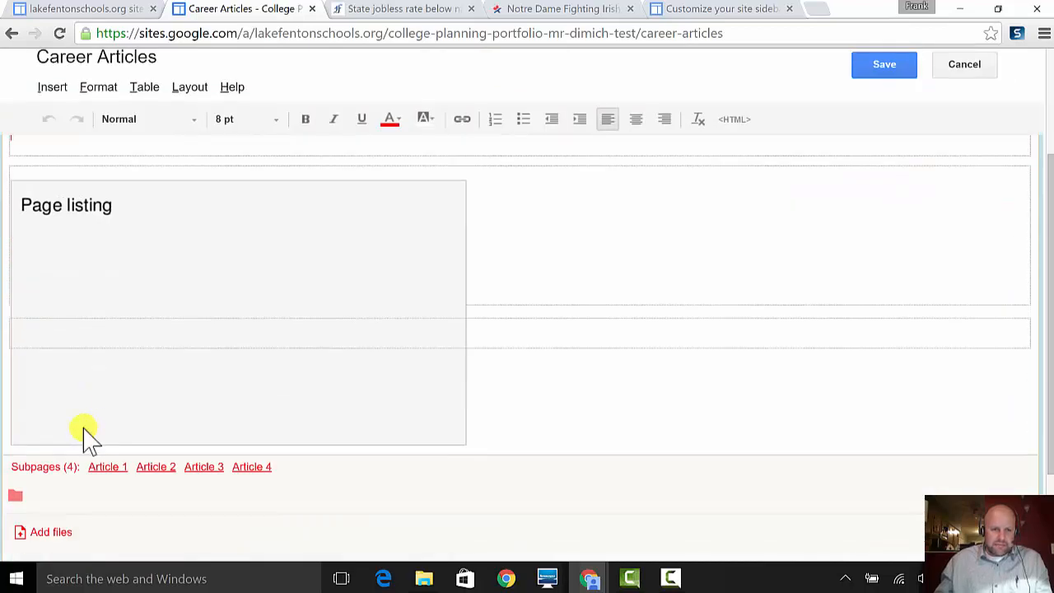
{"action": "left_click", "coordinate": [30, 381]}
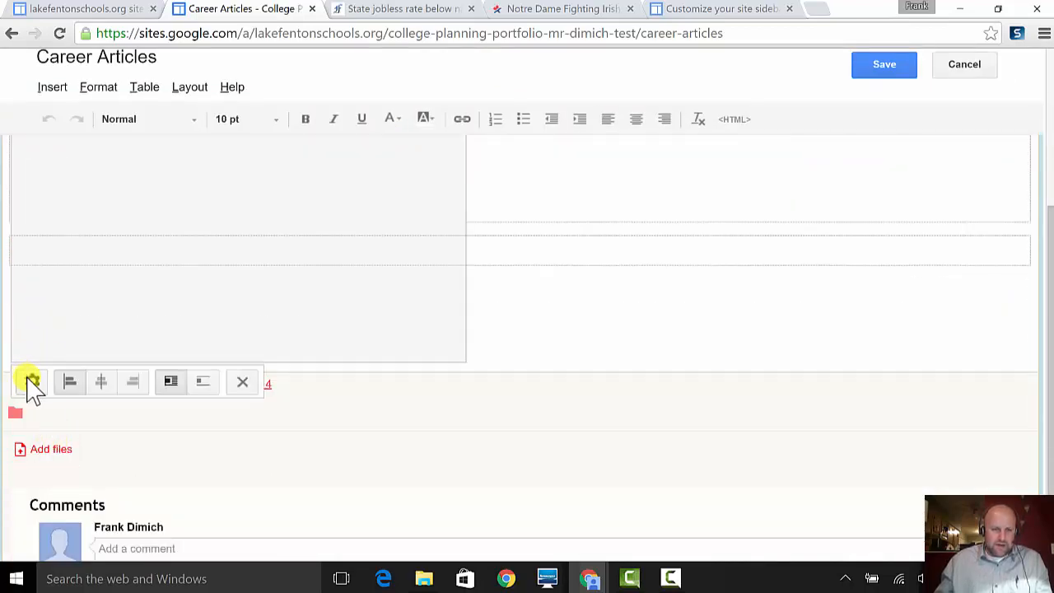
{"action": "left_click", "coordinate": [30, 382]}
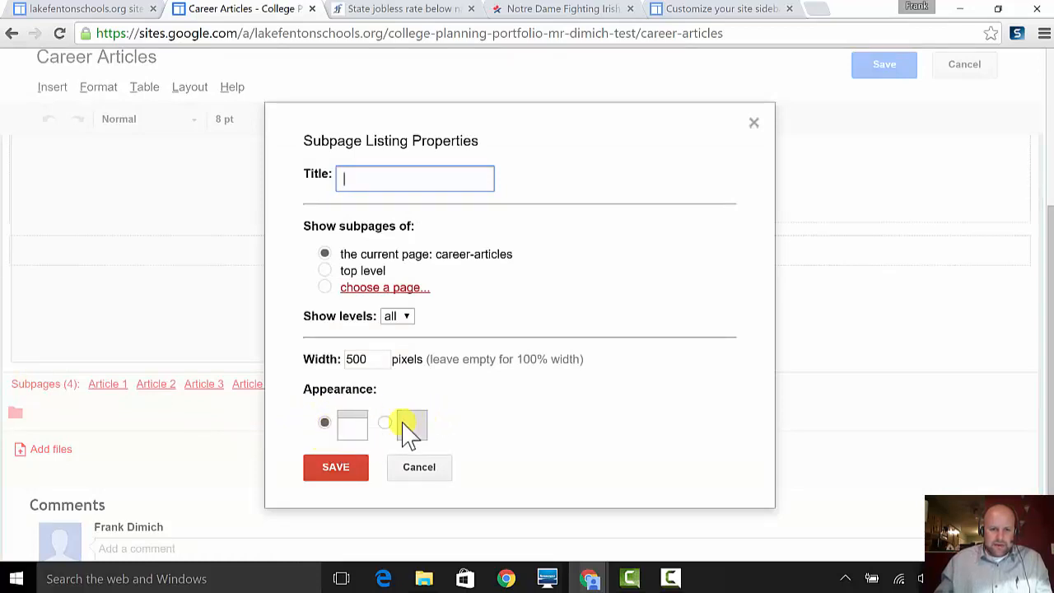
{"action": "left_click", "coordinate": [336, 471]}
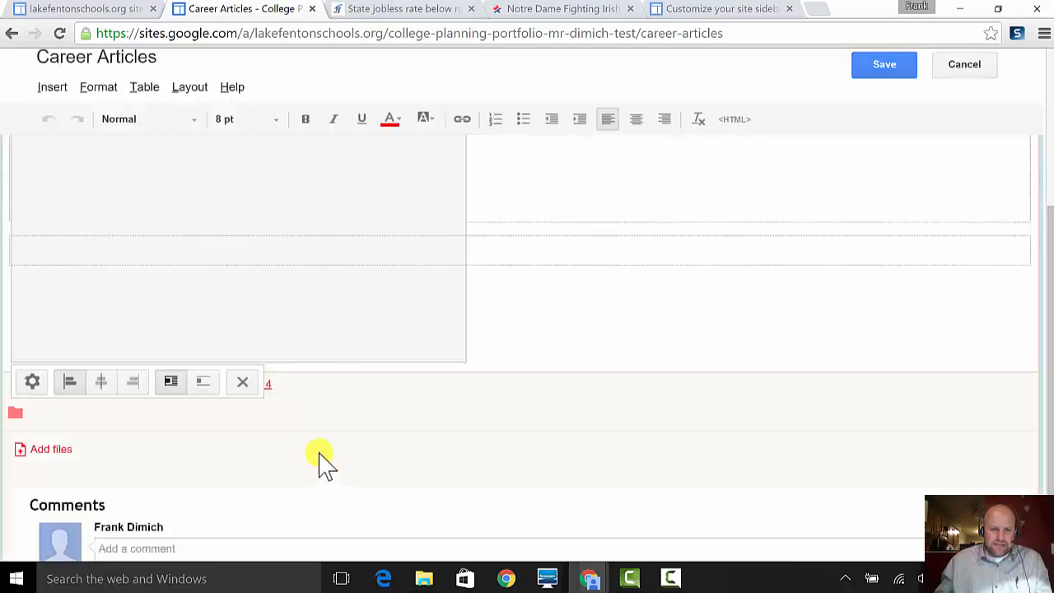
{"action": "left_click", "coordinate": [874, 66]}
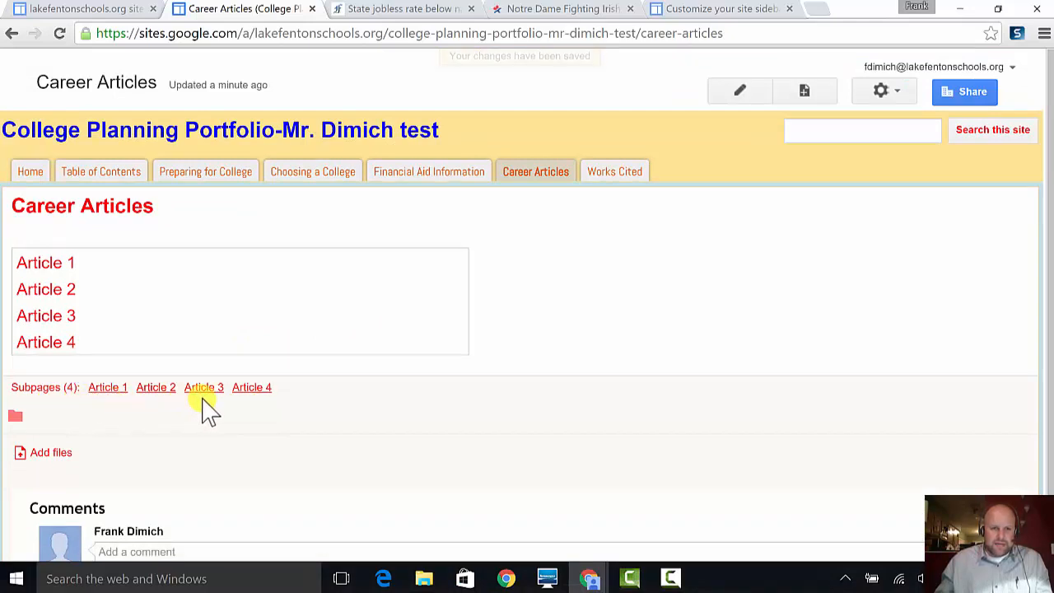
- Turn off Show links to sub-pages in the Career Articles page settings and save them
{"action": "left_click", "coordinate": [881, 92]}
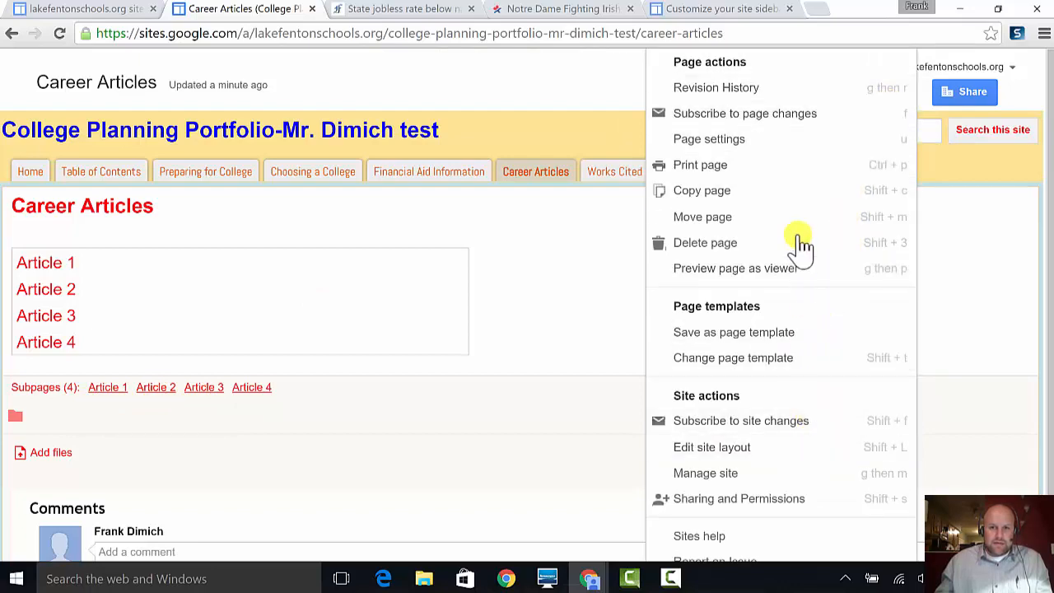
{"action": "left_click", "coordinate": [786, 142]}
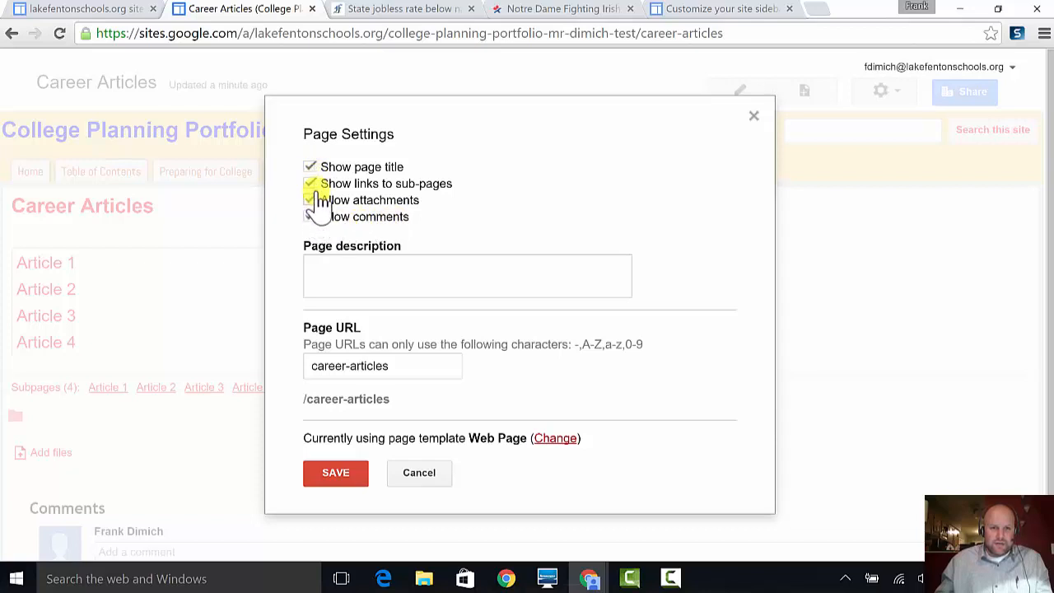
{"action": "left_click", "coordinate": [310, 184]}
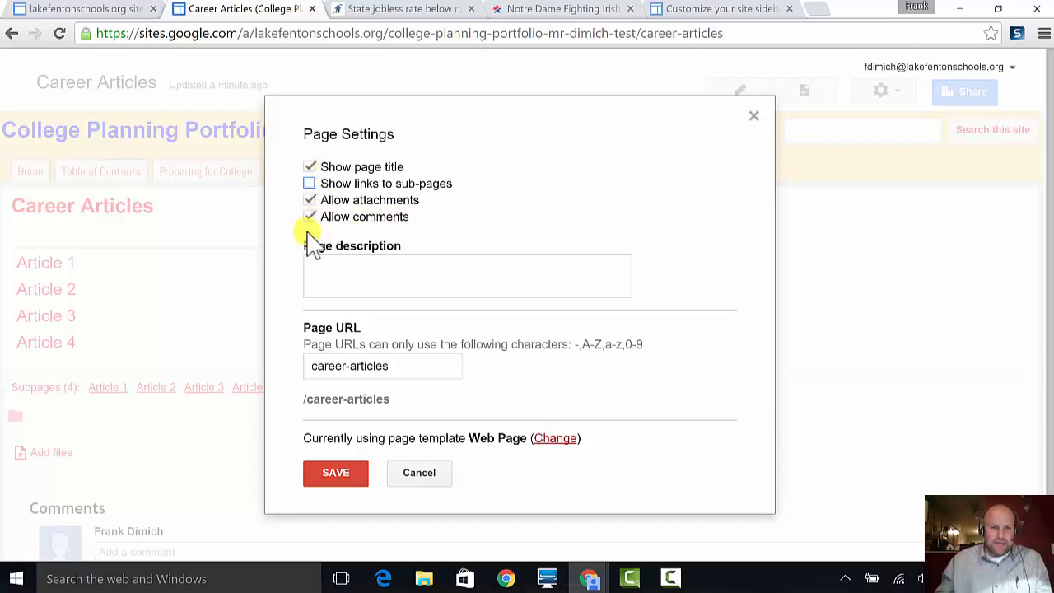
{"action": "left_click", "coordinate": [334, 476]}
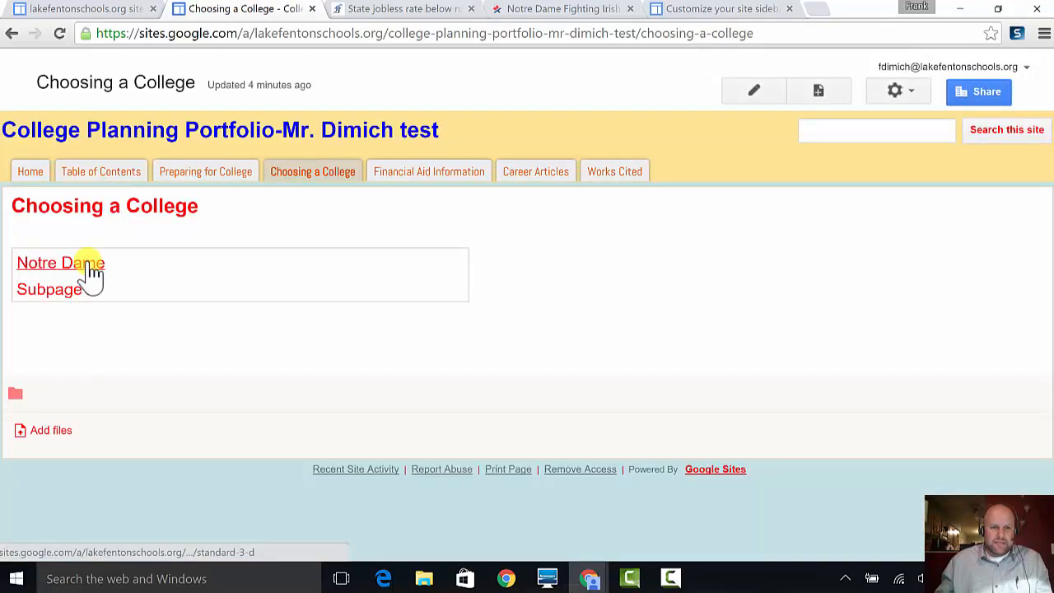
- Open the Notre Dame subpage of Choosing a College, set its page URL to "notre dame" in the page settings and save
{"action": "left_click", "coordinate": [91, 272]}
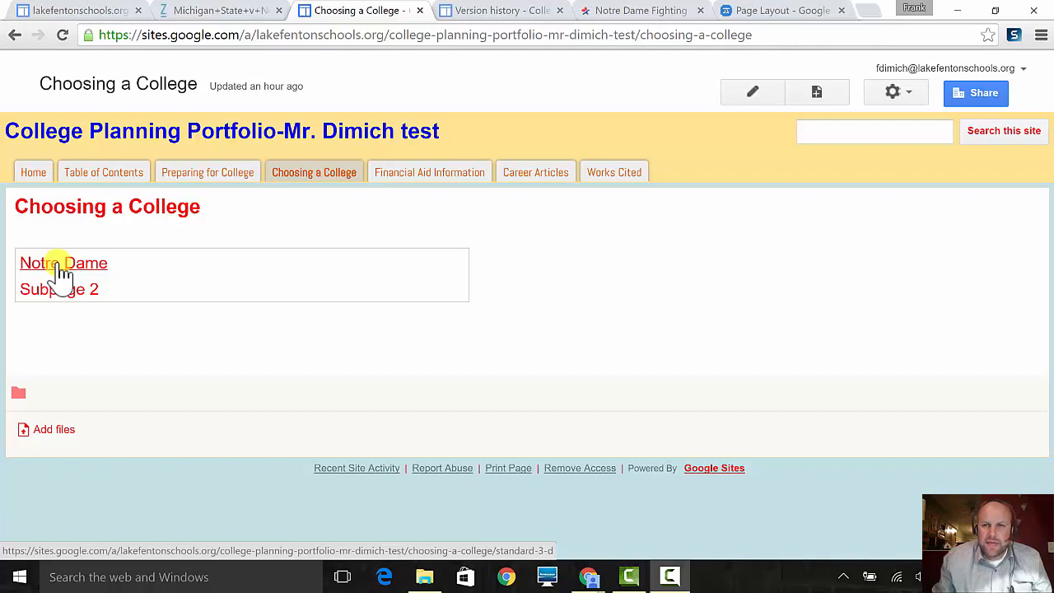
{"action": "left_click", "coordinate": [62, 267]}
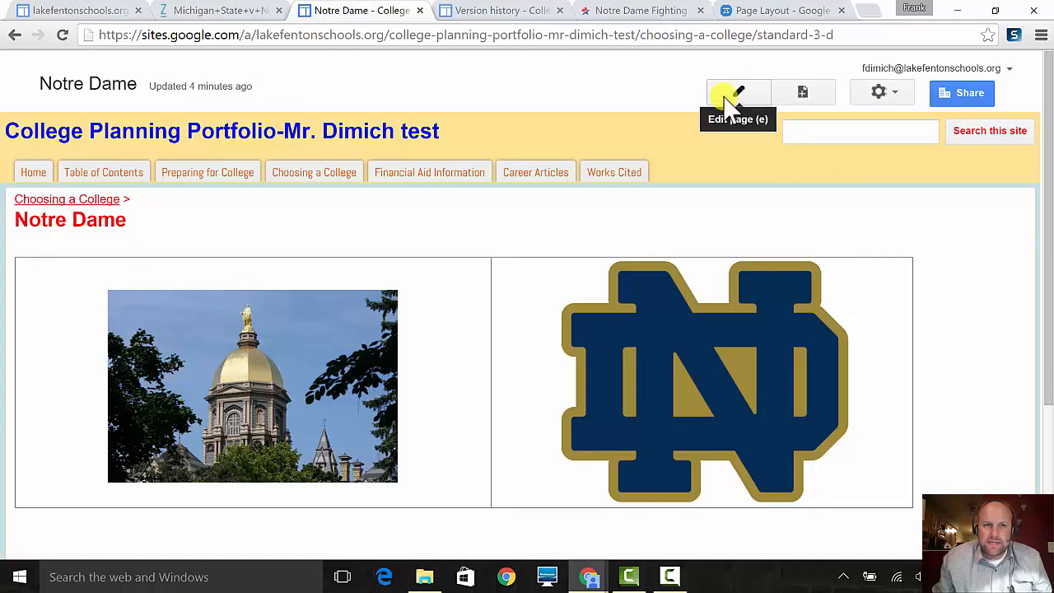
{"action": "left_click", "coordinate": [881, 93]}
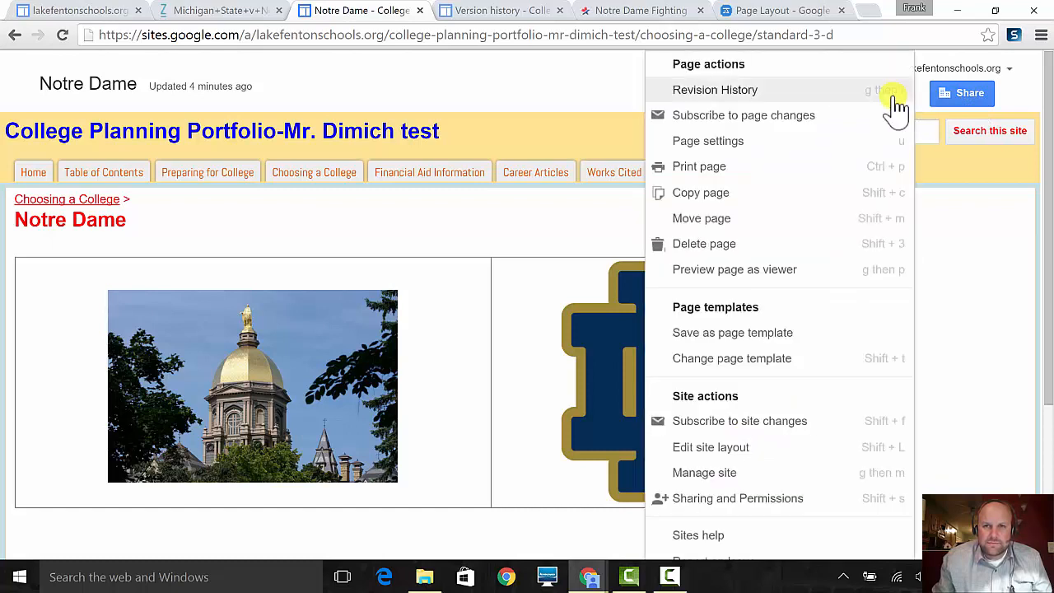
{"action": "left_click", "coordinate": [852, 152]}
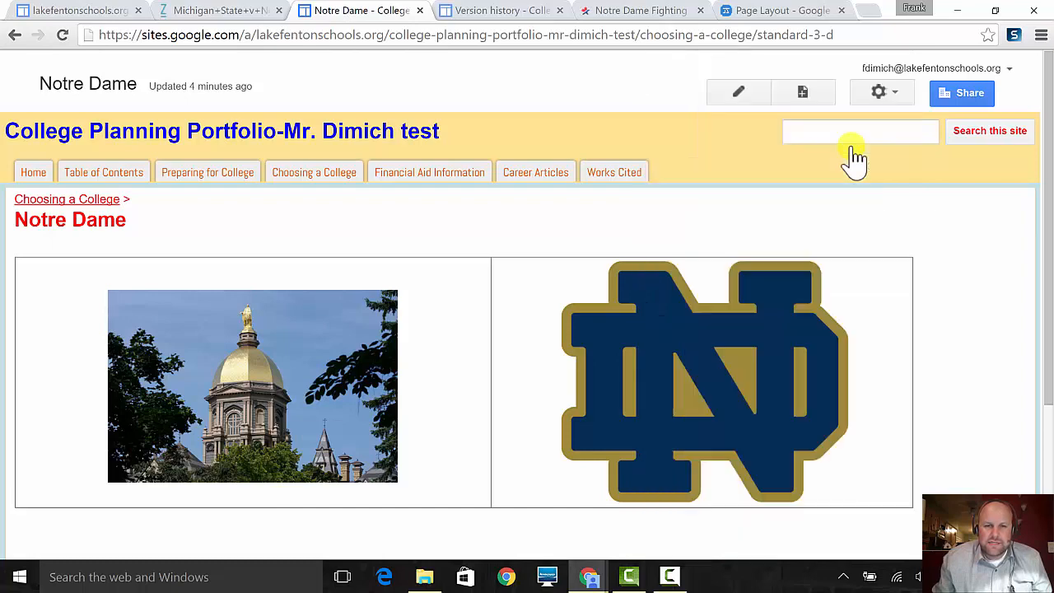
{"action": "left_click", "coordinate": [393, 367]}
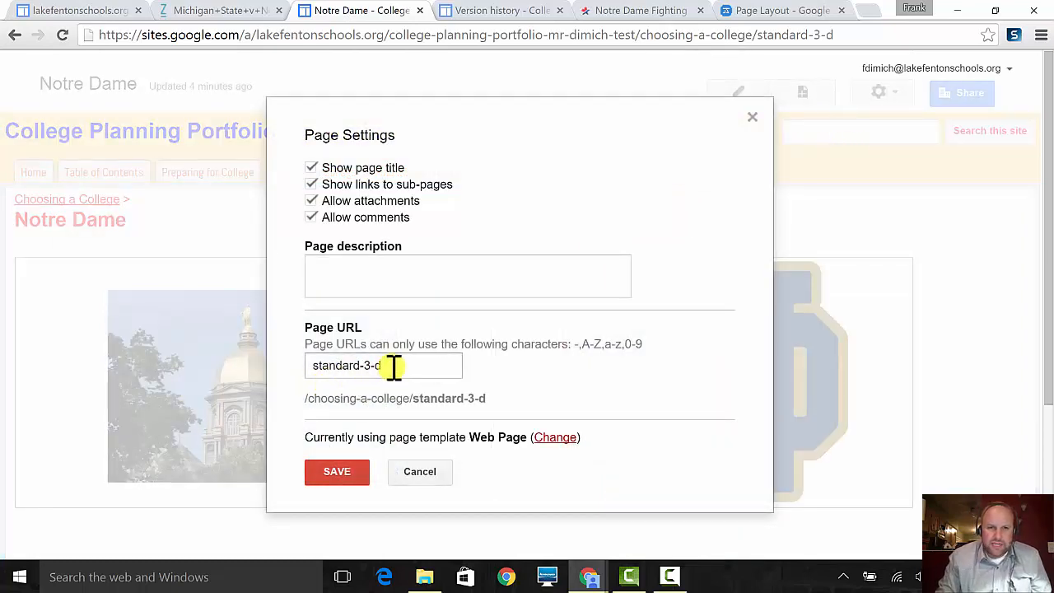
{"action": "left_click_drag", "start_coordinate": [392, 368], "coordinate": [288, 374]}
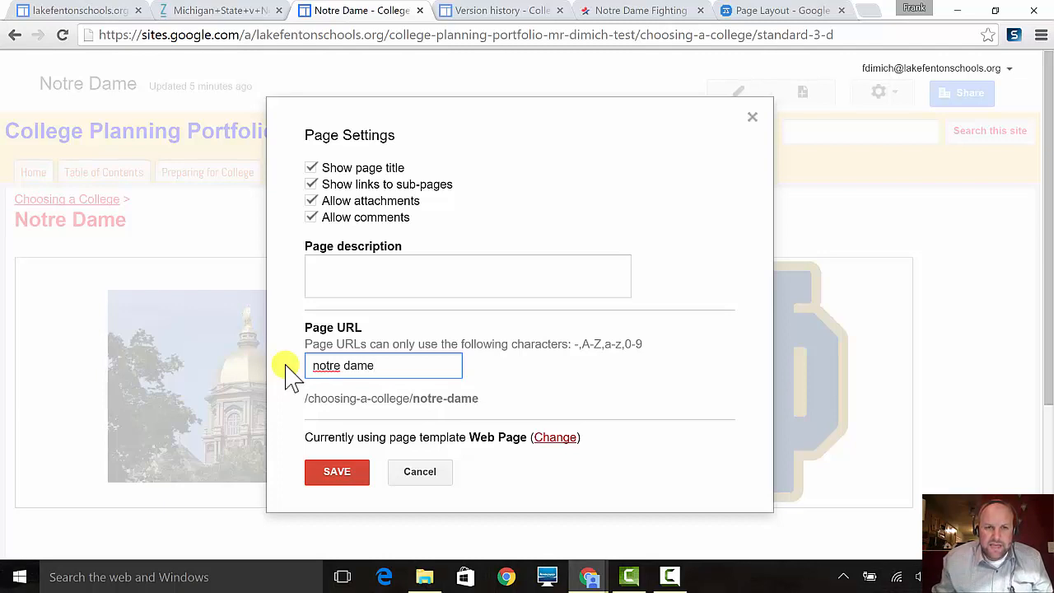
{"action": "left_click", "coordinate": [330, 477]}
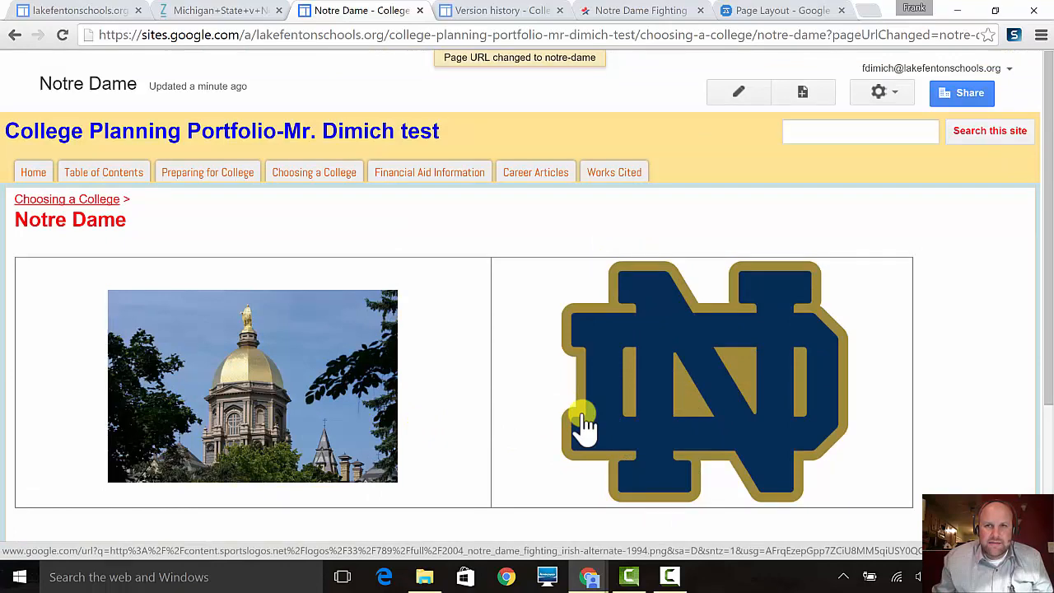
- Open the Notre Dame page for editing and place the cursor in the empty section below the two pictures
{"action": "scroll", "coordinate": [583, 424], "scroll_direction": "down", "scroll_amount": 2}
{"action": "scroll", "coordinate": [809, 223], "scroll_direction": "up", "scroll_amount": 2}
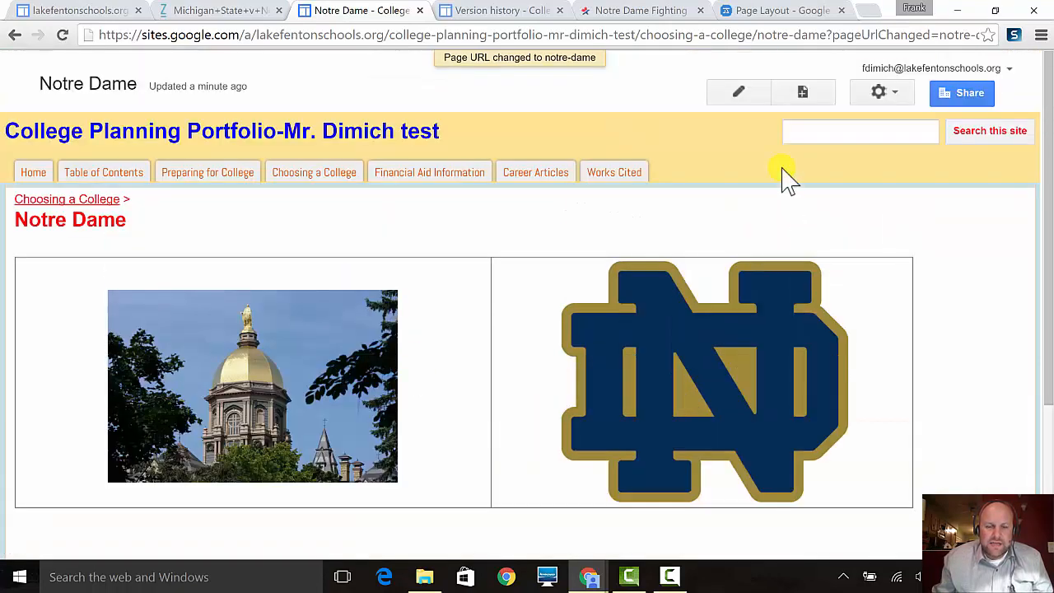
{"action": "left_click", "coordinate": [737, 93]}
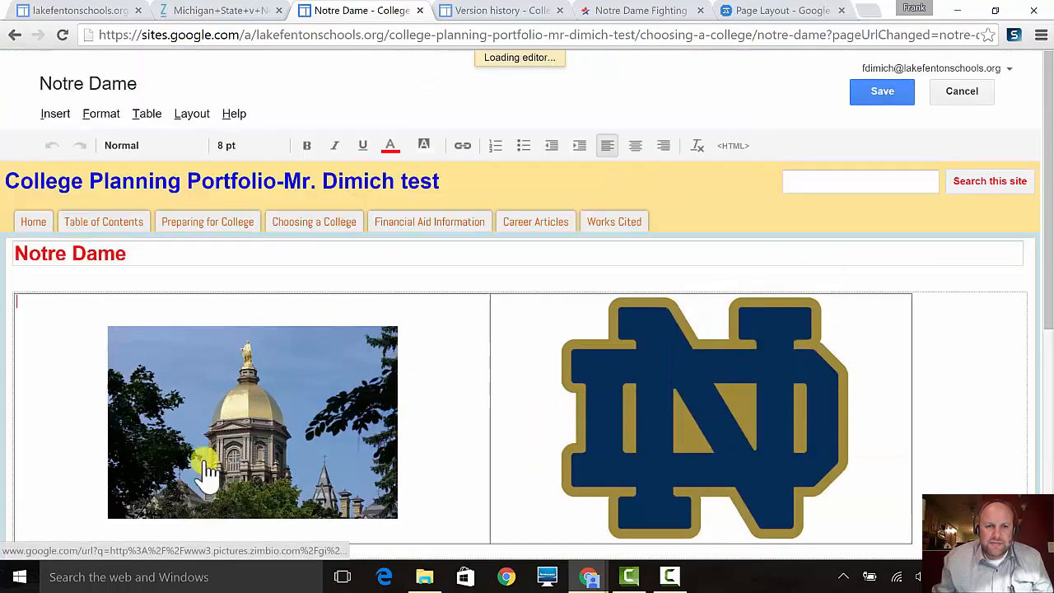
{"action": "scroll", "coordinate": [208, 473], "scroll_direction": "down", "scroll_amount": 2}
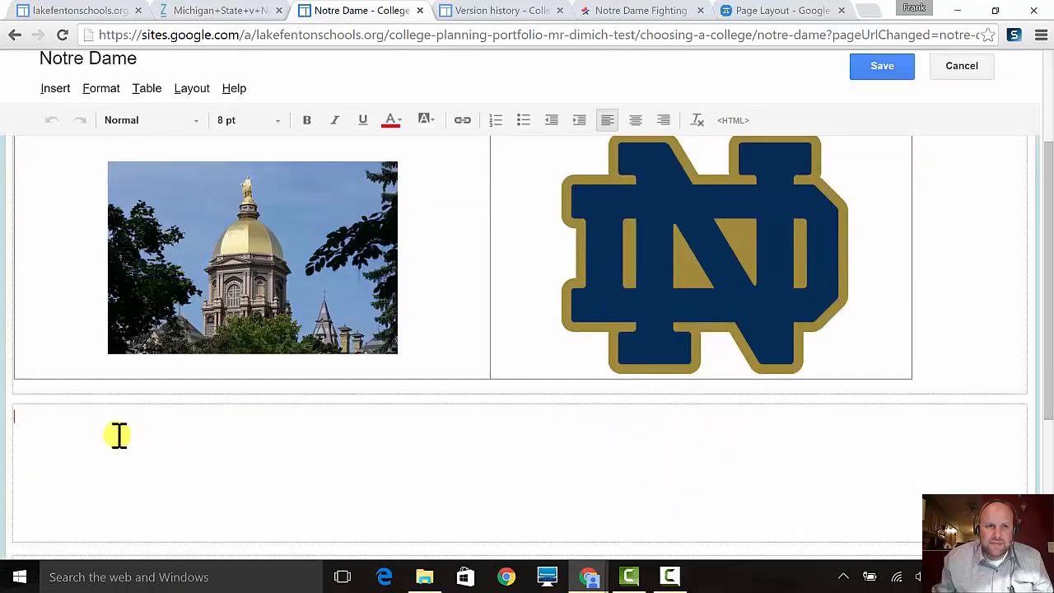
{"action": "scroll", "coordinate": [118, 435], "scroll_direction": "up", "scroll_amount": 2}
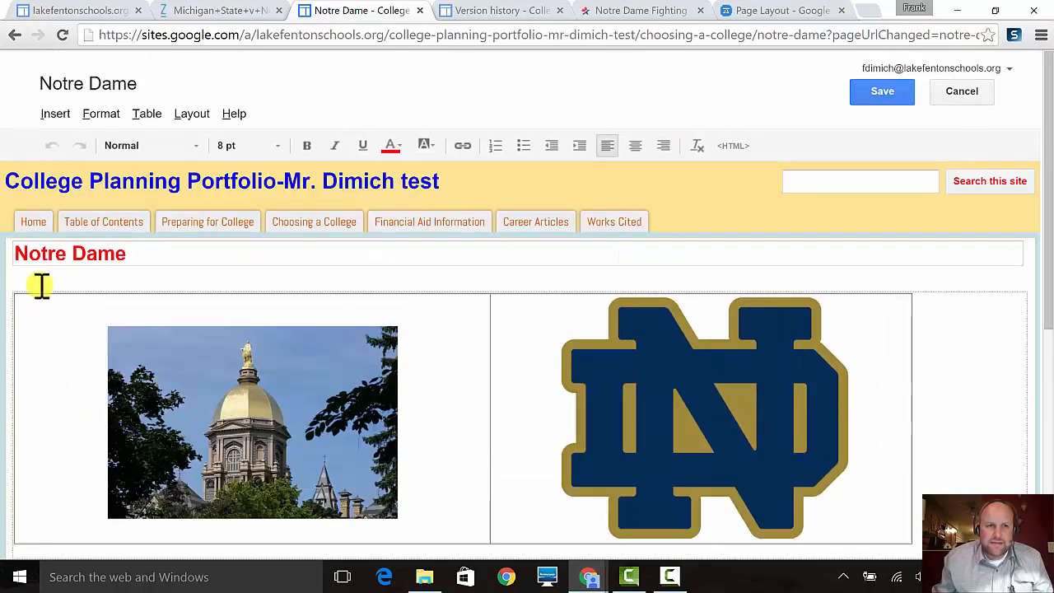
{"action": "scroll", "coordinate": [64, 411], "scroll_direction": "down", "scroll_amount": 2}
{"action": "left_click", "coordinate": [64, 411]}
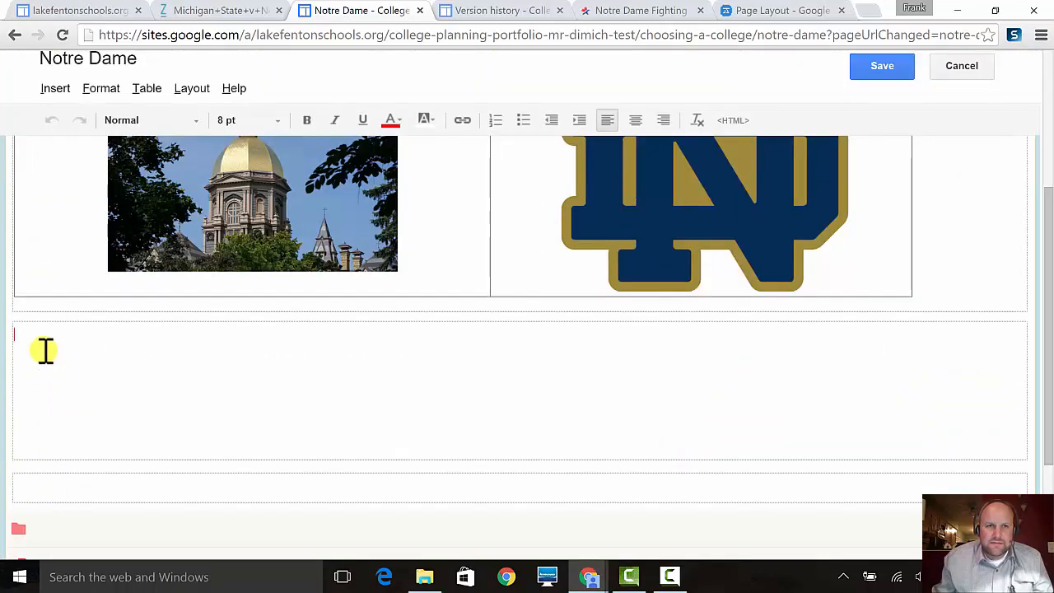
- Start inserting a Google Drive document into the empty section below the pictures
{"action": "left_click", "coordinate": [196, 88]}
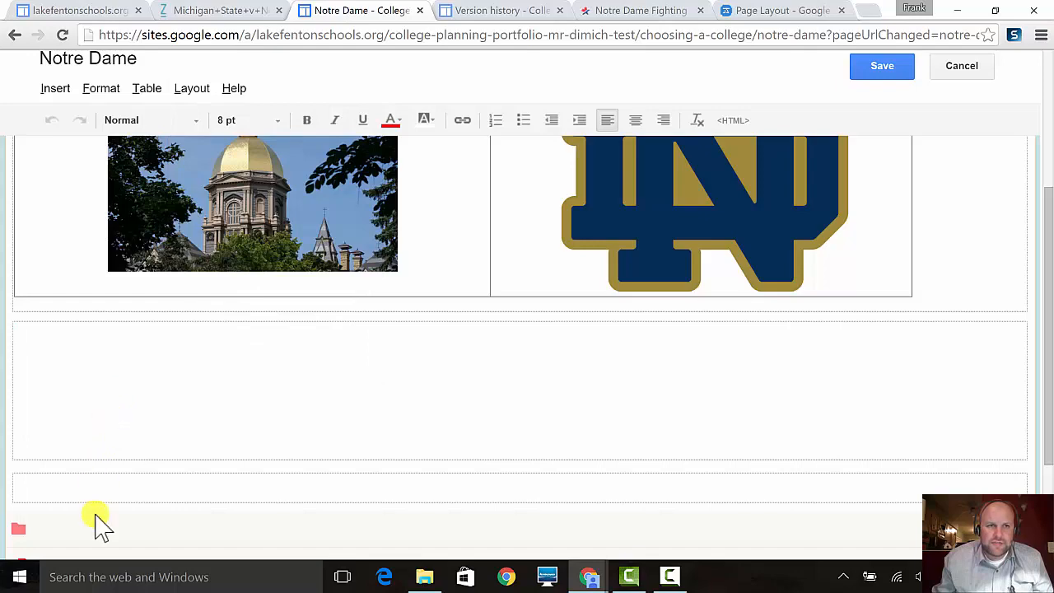
{"action": "left_click", "coordinate": [55, 88]}
{"action": "left_click", "coordinate": [101, 88]}
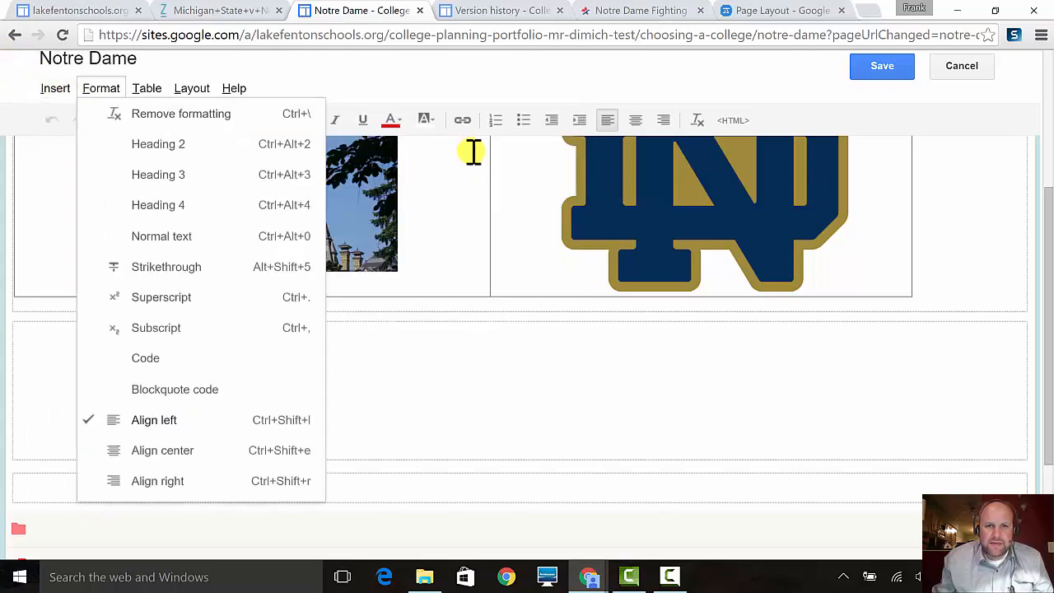
{"action": "left_click", "coordinate": [51, 90]}
{"action": "mouse_move", "coordinate": [466, 236]}
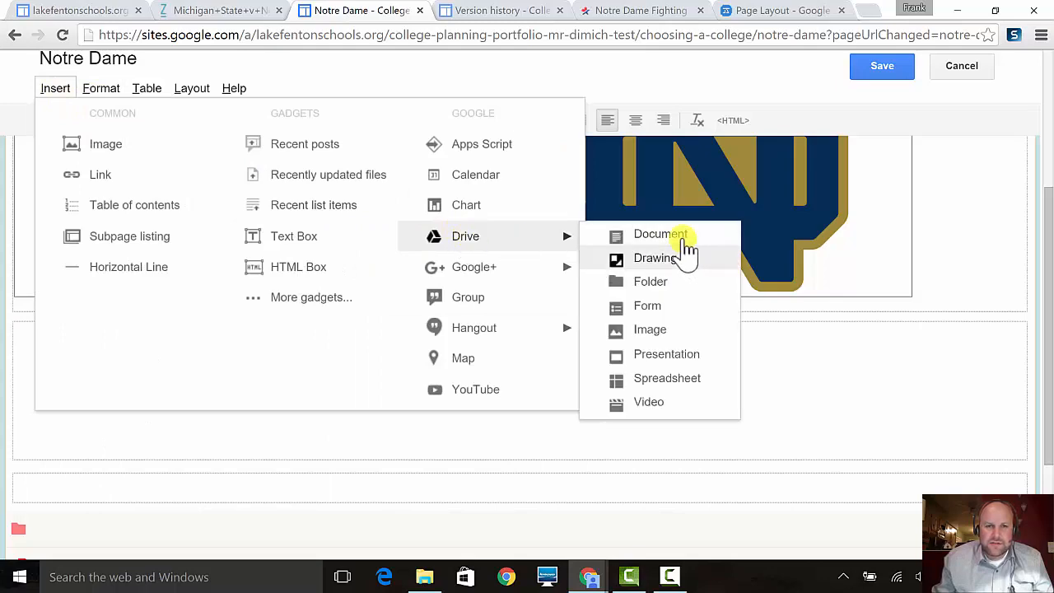
{"action": "left_click", "coordinate": [660, 237]}
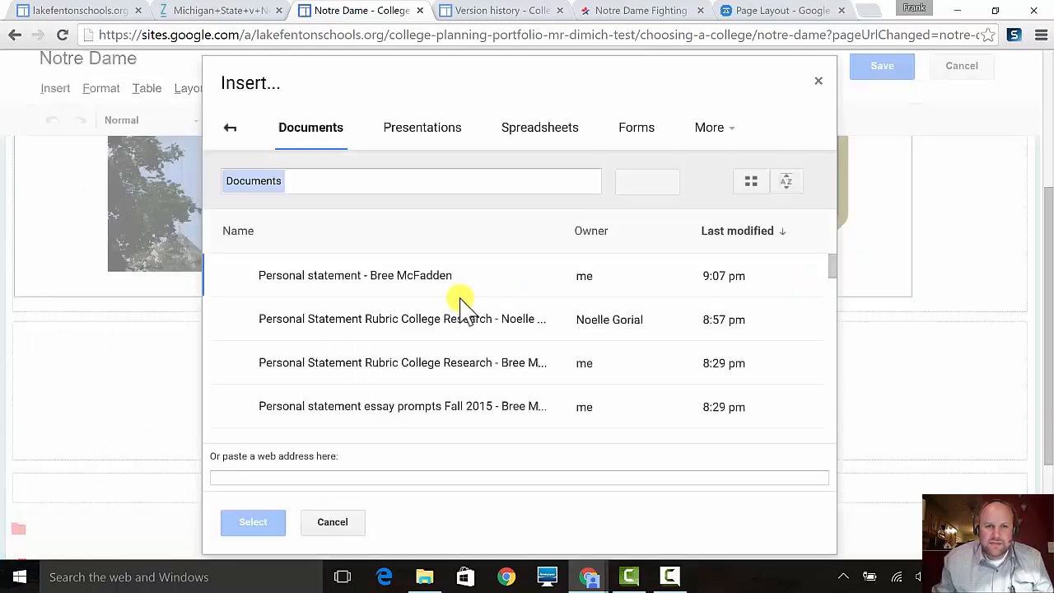
- Search the Drive documents for "College Comparison" and choose the "College #2 Comparison and Paragraph" document for insertion
{"action": "scroll", "coordinate": [445, 313], "scroll_direction": "down", "scroll_amount": 3}
{"action": "scroll", "coordinate": [428, 342], "scroll_direction": "down", "scroll_amount": 6}
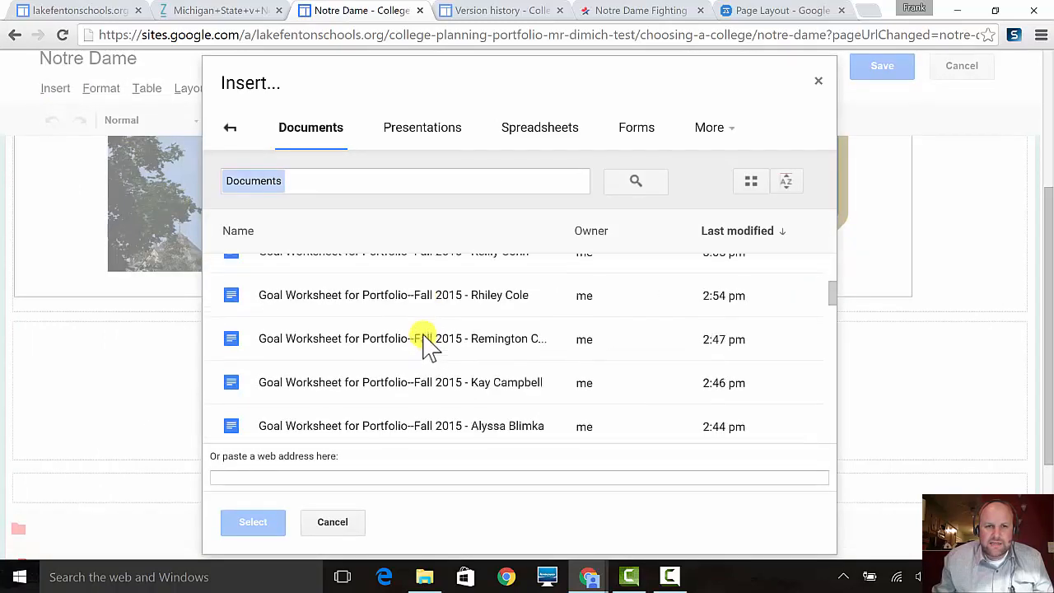
{"action": "scroll", "coordinate": [428, 342], "scroll_direction": "up", "scroll_amount": 10}
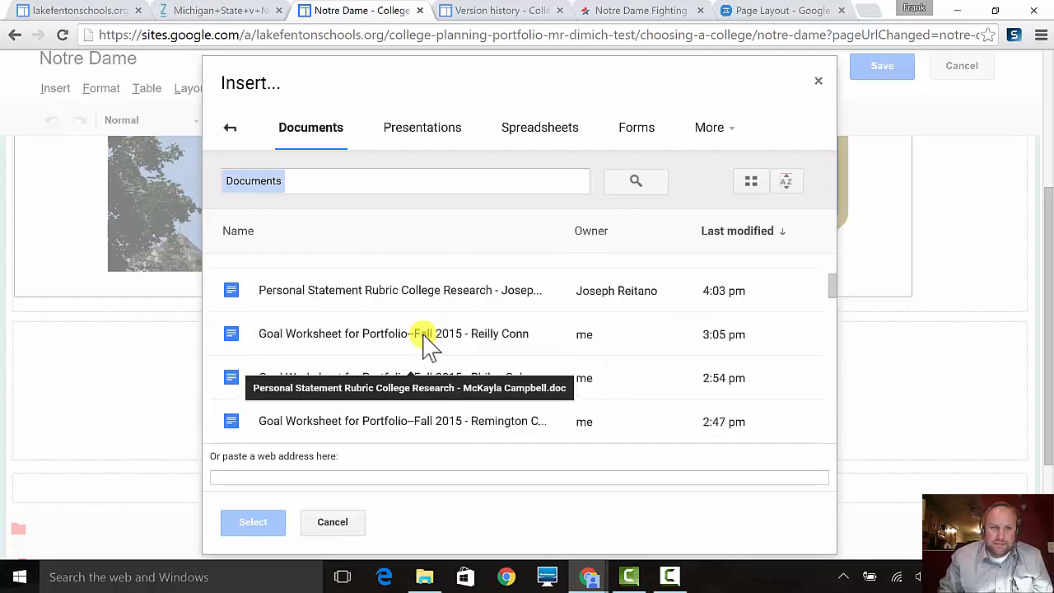
{"action": "left_click", "coordinate": [315, 186]}
{"action": "type", "text": "C"}
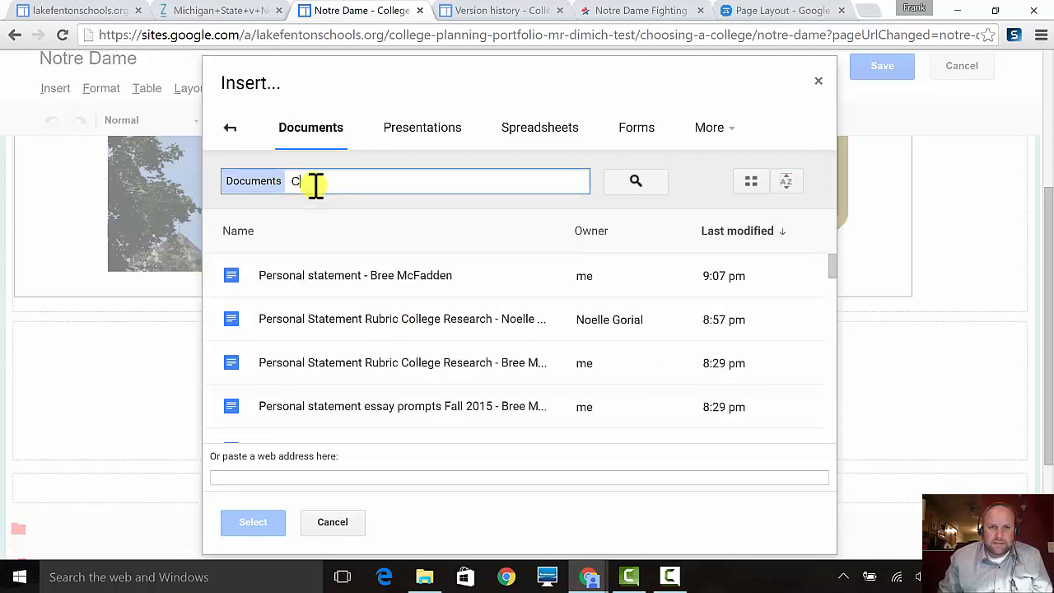
{"action": "type", "text": "ollege "}
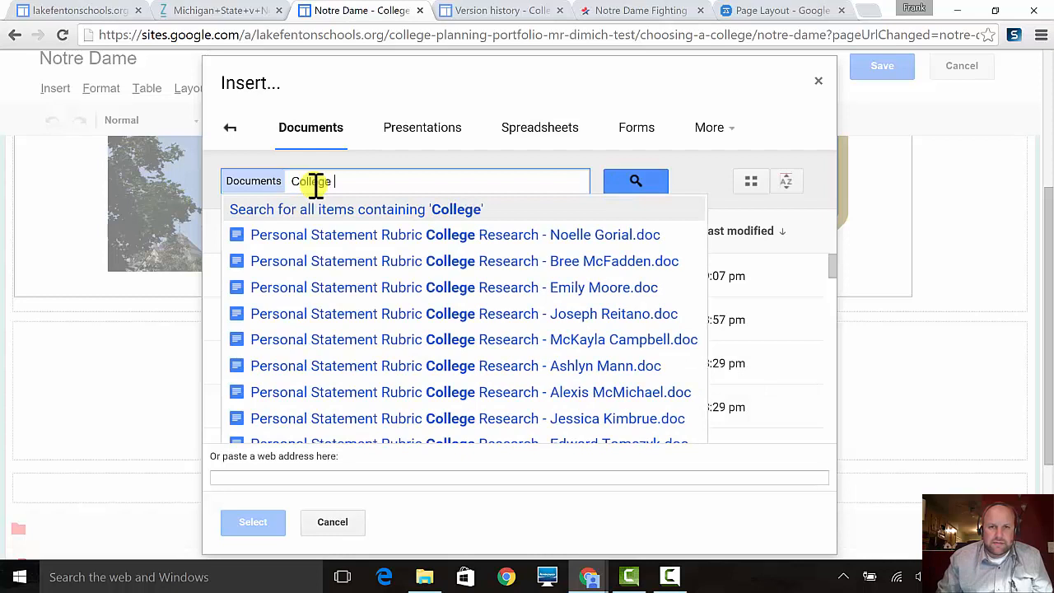
{"action": "type", "text": "Compa"}
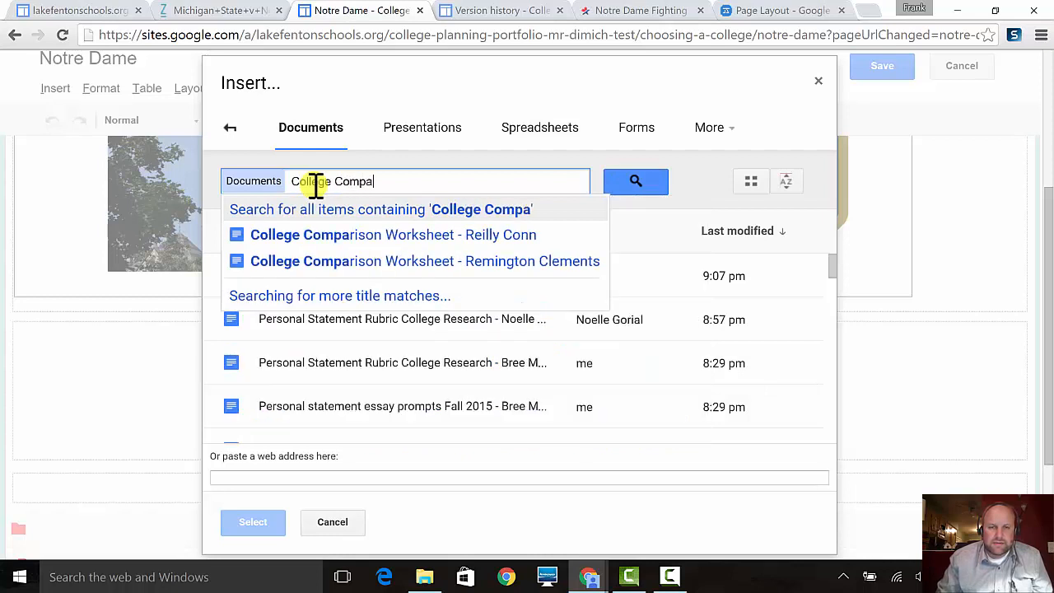
{"action": "type", "text": "rison"}
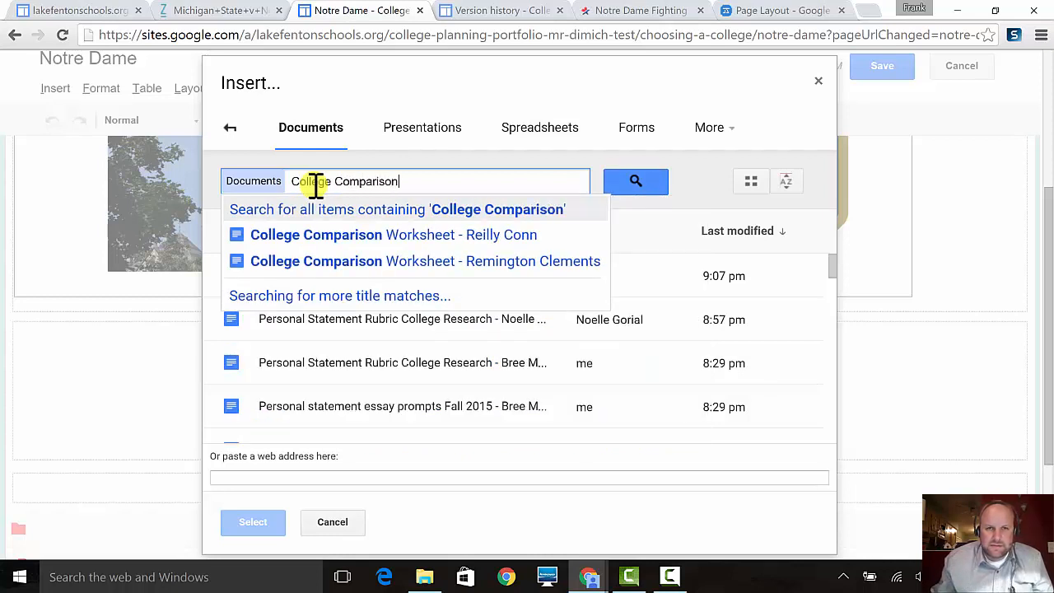
{"action": "key", "text": "Return"}
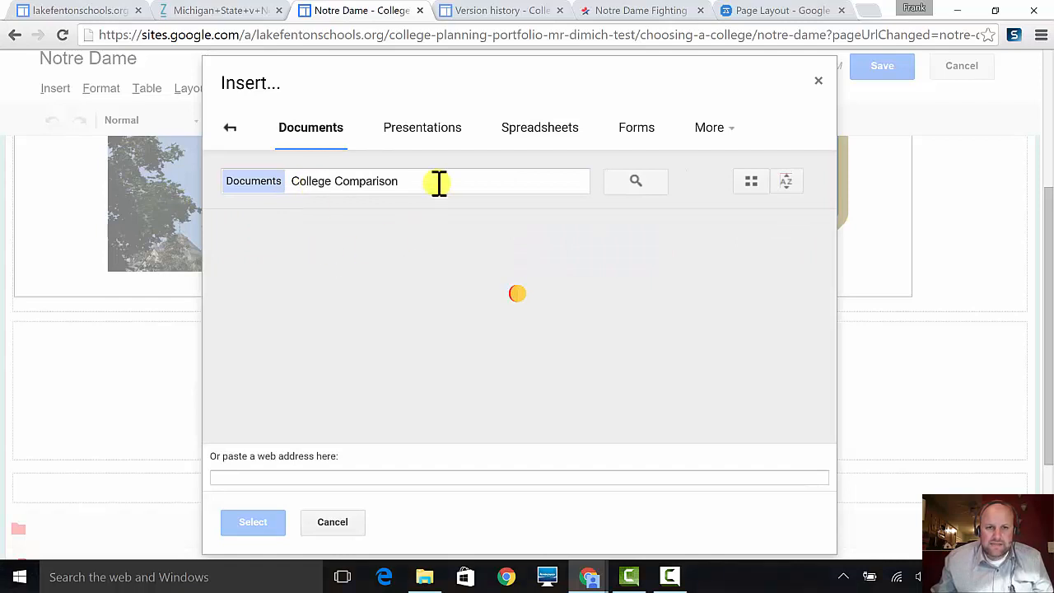
{"action": "left_click", "coordinate": [427, 276]}
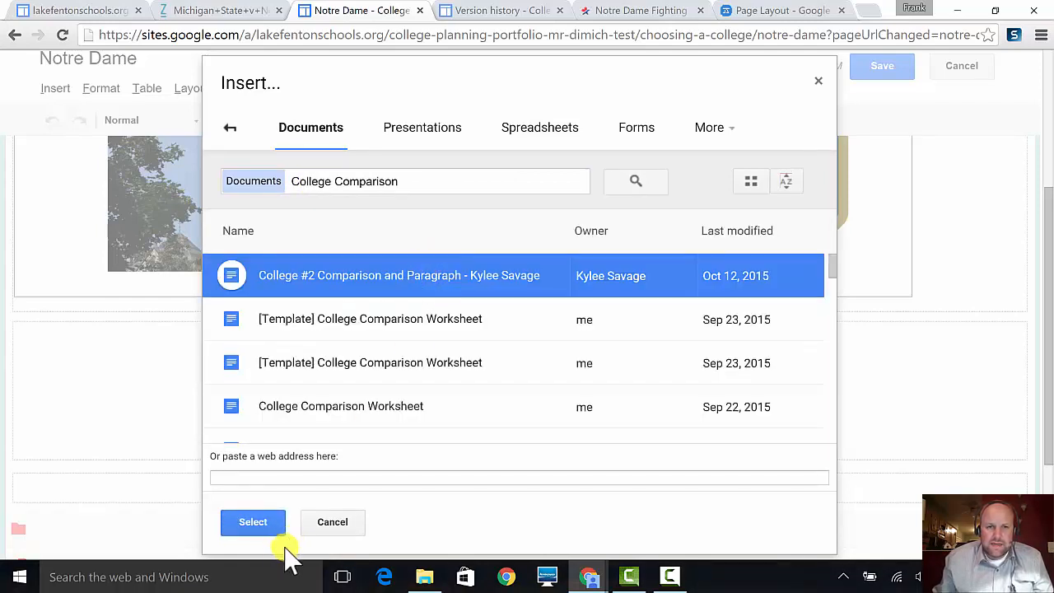
{"action": "left_click", "coordinate": [258, 525]}
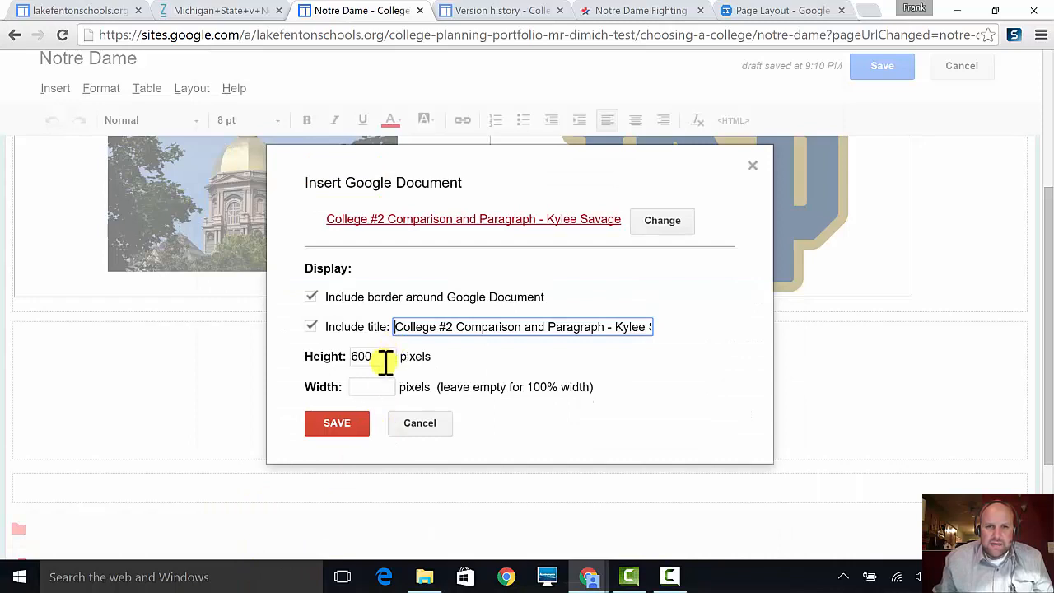
- Embed the chosen document centered in the section with its title turned off, and save the page
{"action": "left_click", "coordinate": [313, 328]}
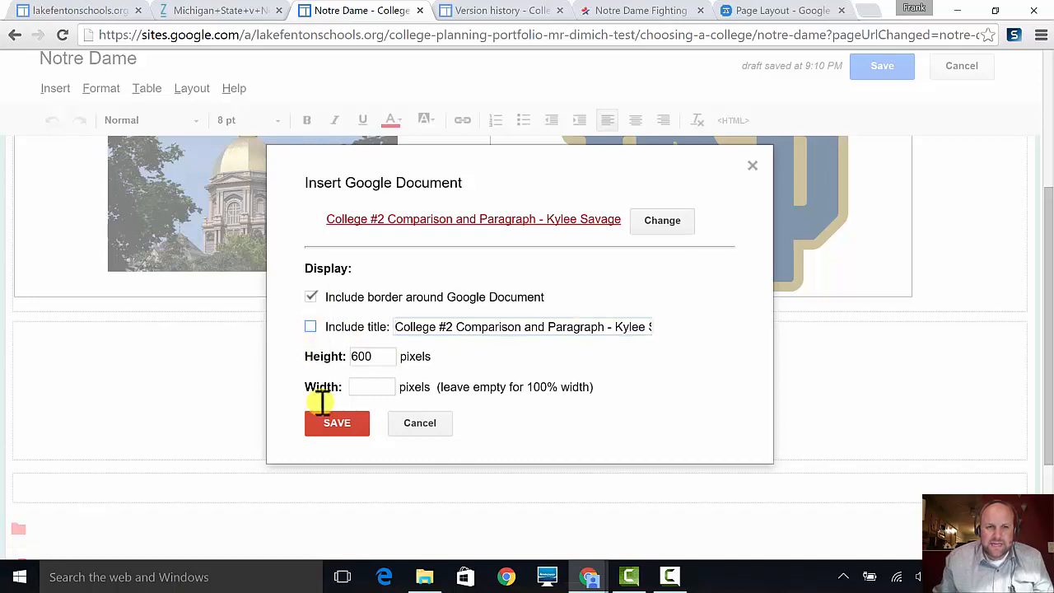
{"action": "left_click", "coordinate": [333, 423]}
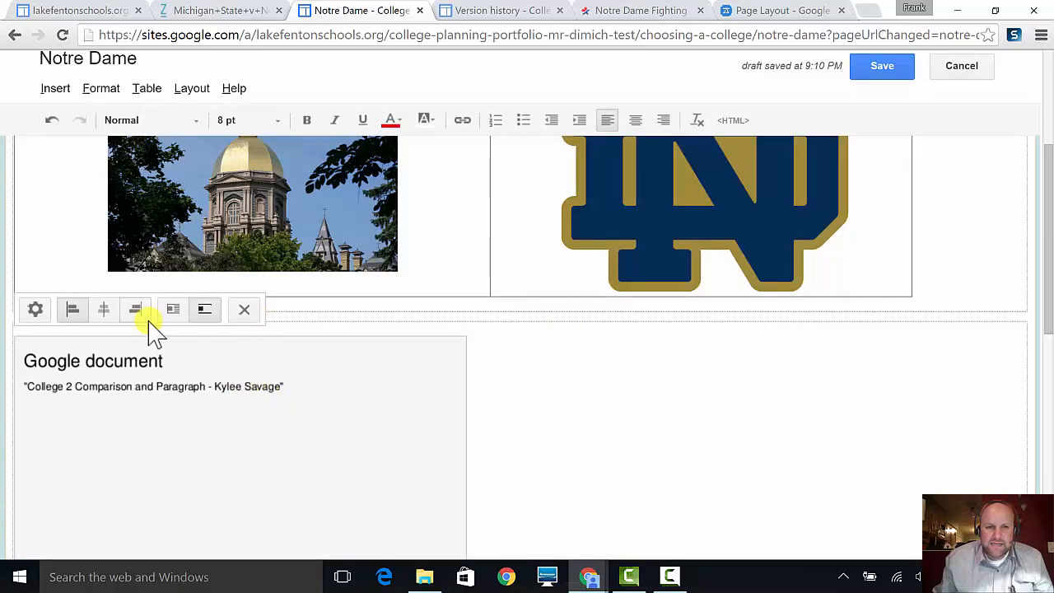
{"action": "left_click", "coordinate": [104, 309]}
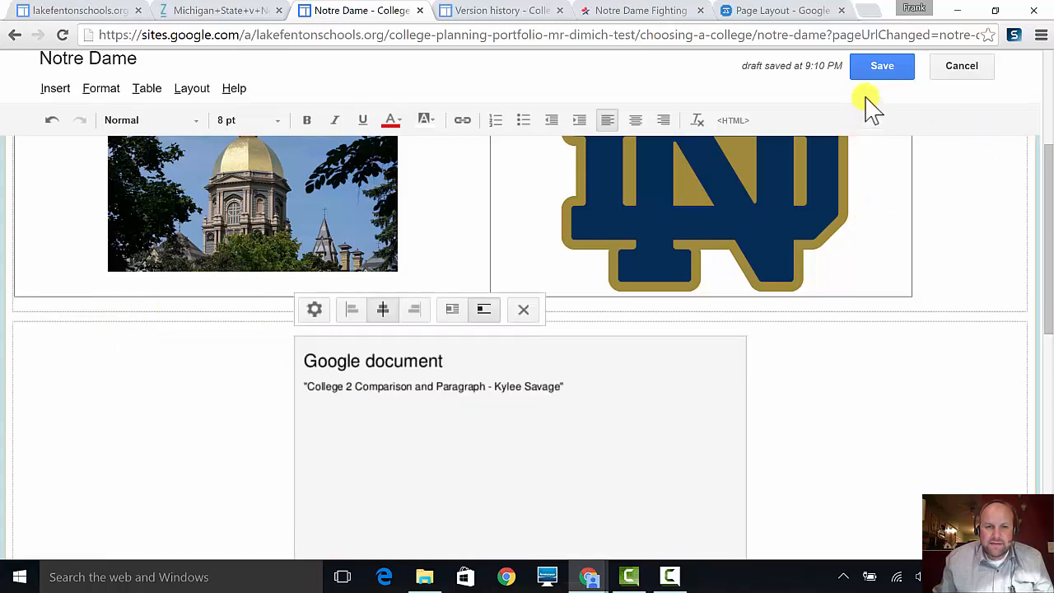
{"action": "left_click", "coordinate": [875, 70]}
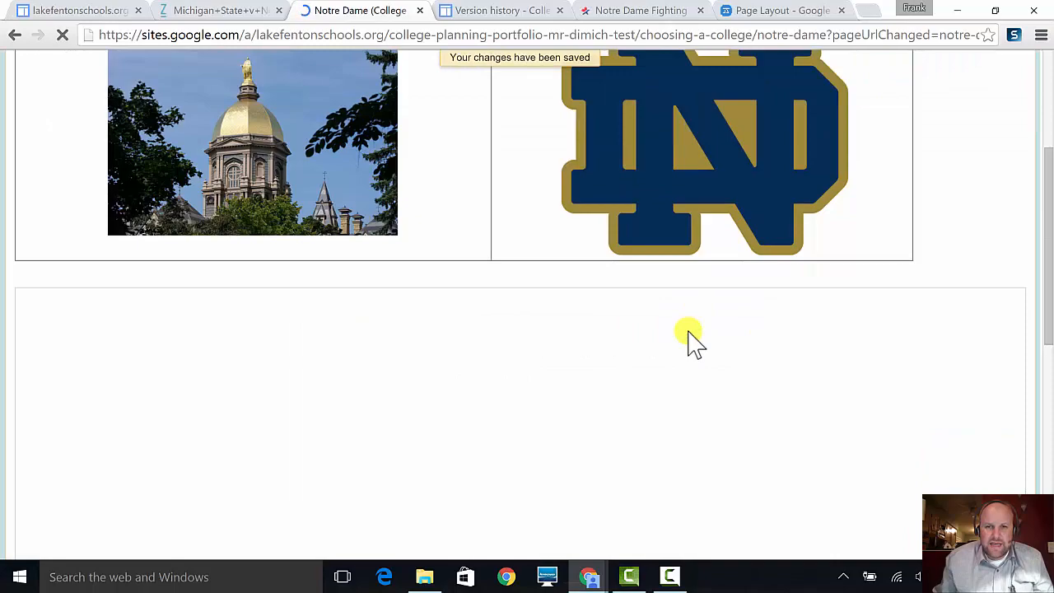
- Look through all pages of the embedded college comparison document and check its placement on the saved Notre Dame page
{"action": "scroll", "coordinate": [689, 332], "scroll_direction": "down", "scroll_amount": 6}
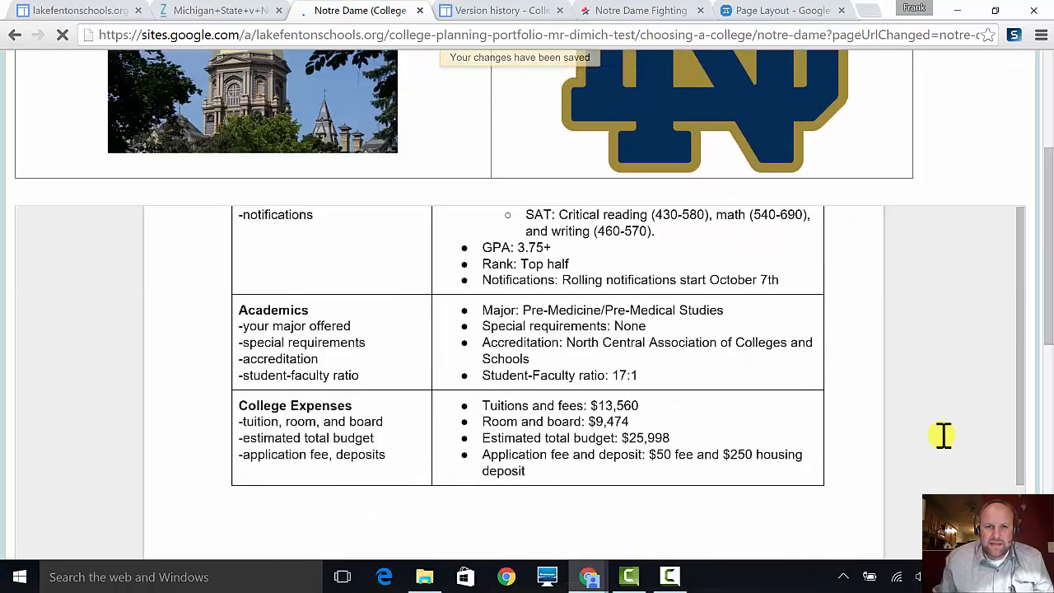
{"action": "scroll", "coordinate": [848, 414], "scroll_direction": "down", "scroll_amount": 5}
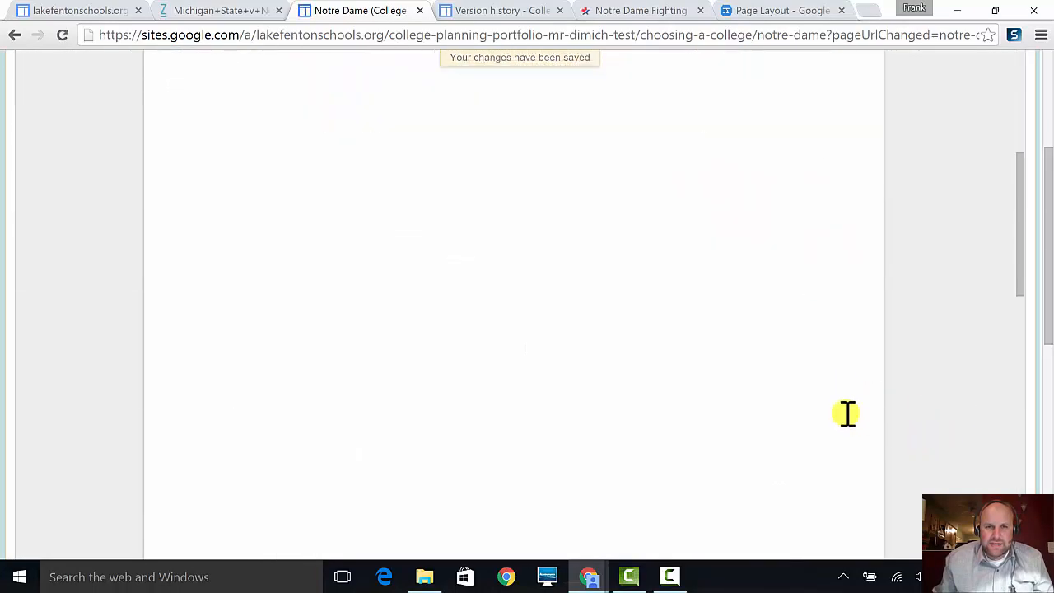
{"action": "scroll", "coordinate": [842, 411], "scroll_direction": "up", "scroll_amount": 12}
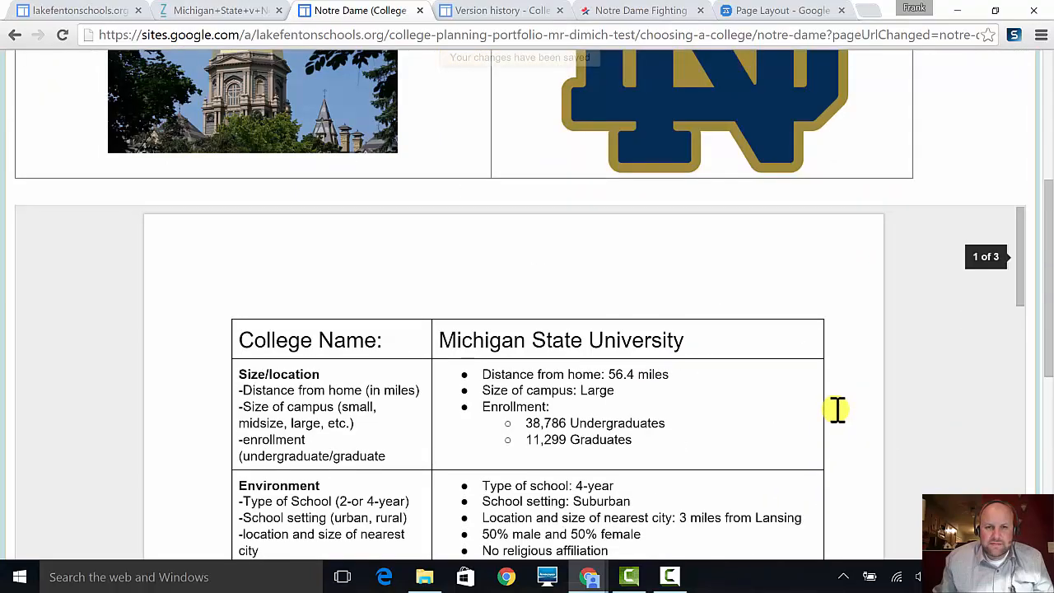
{"action": "scroll", "coordinate": [837, 409], "scroll_direction": "down", "scroll_amount": 15}
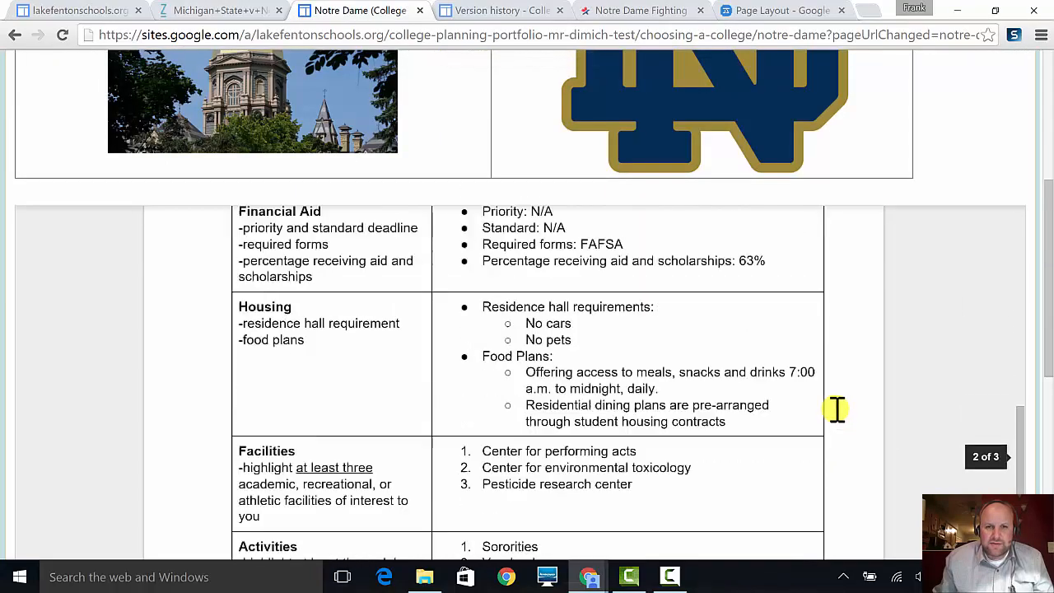
{"action": "scroll", "coordinate": [837, 409], "scroll_direction": "down", "scroll_amount": 8}
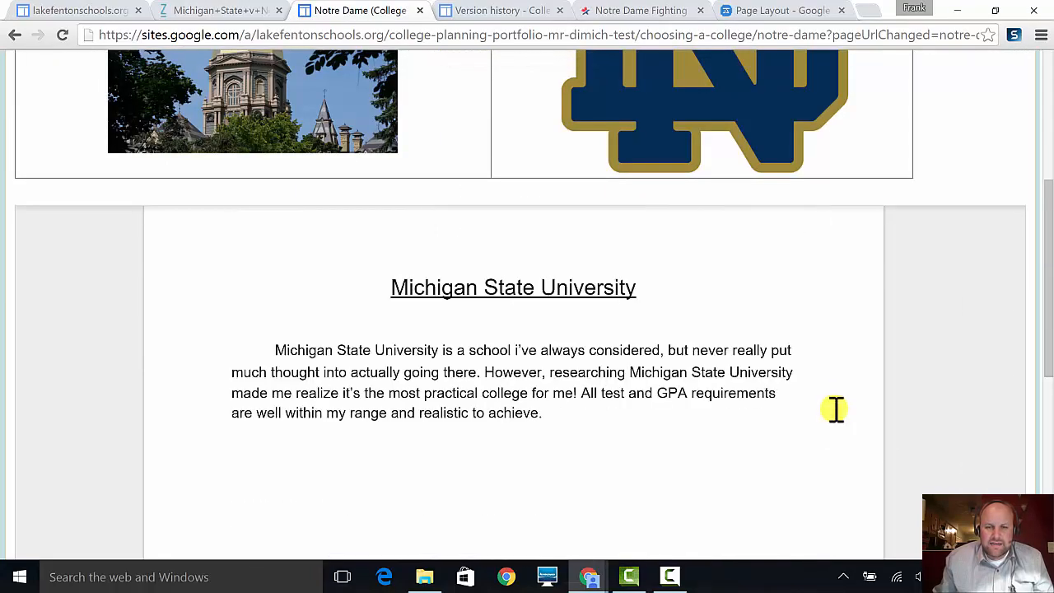
{"action": "scroll", "coordinate": [836, 409], "scroll_direction": "up", "scroll_amount": 20}
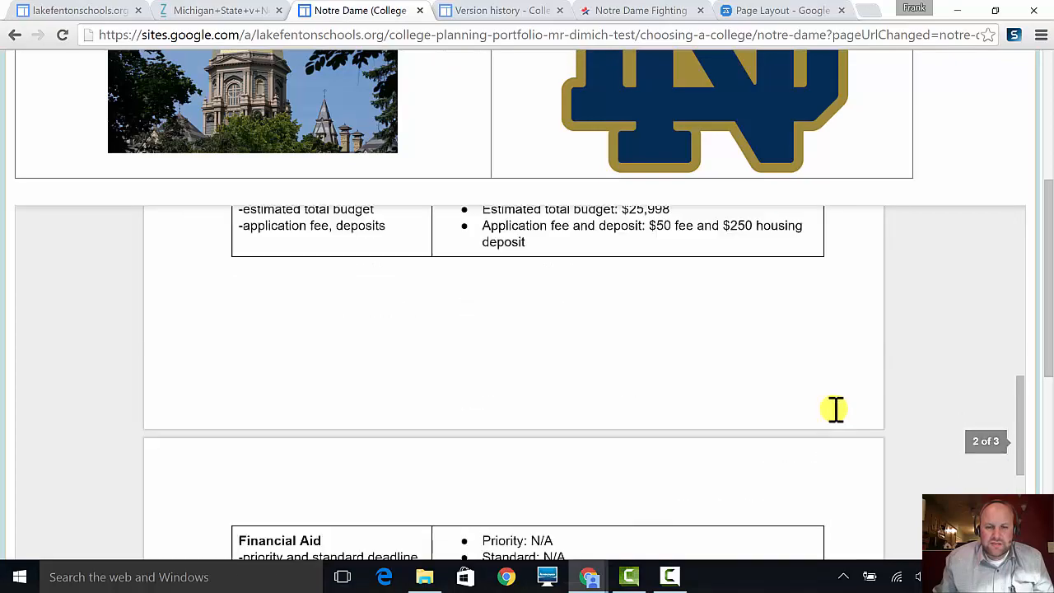
{"action": "scroll", "coordinate": [835, 410], "scroll_direction": "up", "scroll_amount": 8}
{"action": "scroll", "coordinate": [832, 420], "scroll_direction": "down", "scroll_amount": 10}
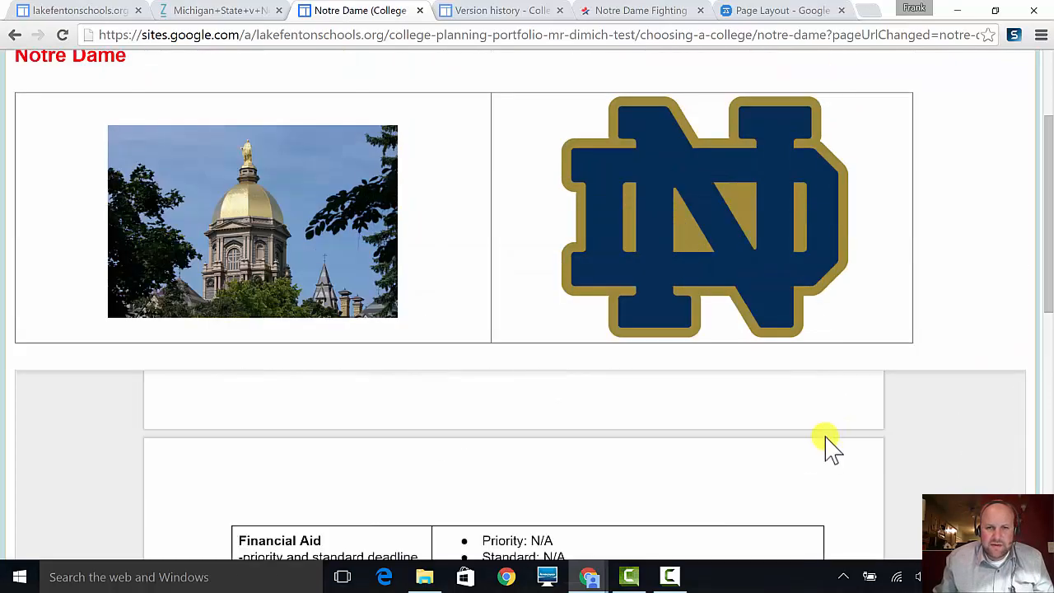
{"action": "scroll", "coordinate": [823, 444], "scroll_direction": "down", "scroll_amount": 10}
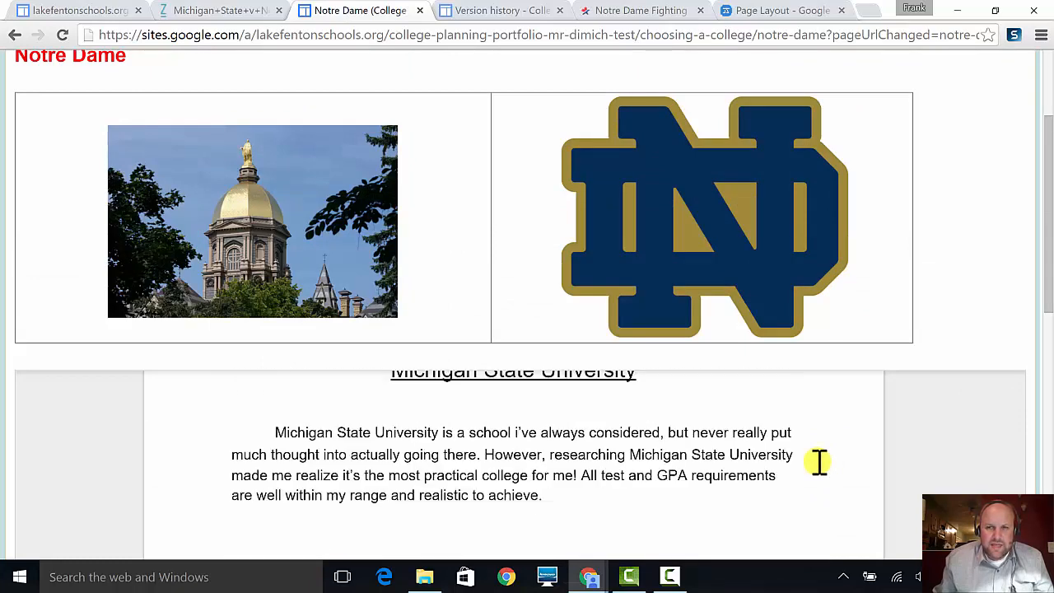
{"action": "scroll", "coordinate": [679, 486], "scroll_direction": "down", "scroll_amount": 1}
{"action": "scroll", "coordinate": [678, 486], "scroll_direction": "up", "scroll_amount": 3}
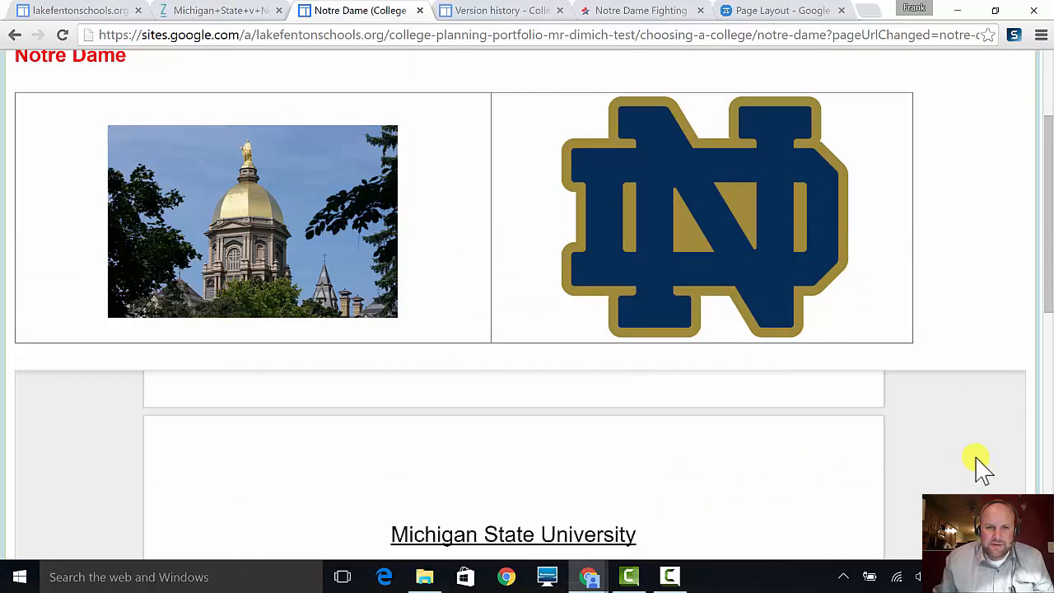
{"action": "scroll", "coordinate": [988, 459], "scroll_direction": "down", "scroll_amount": 1}
{"action": "left_click_drag", "start_coordinate": [1045, 284], "coordinate": [1038, 479]}
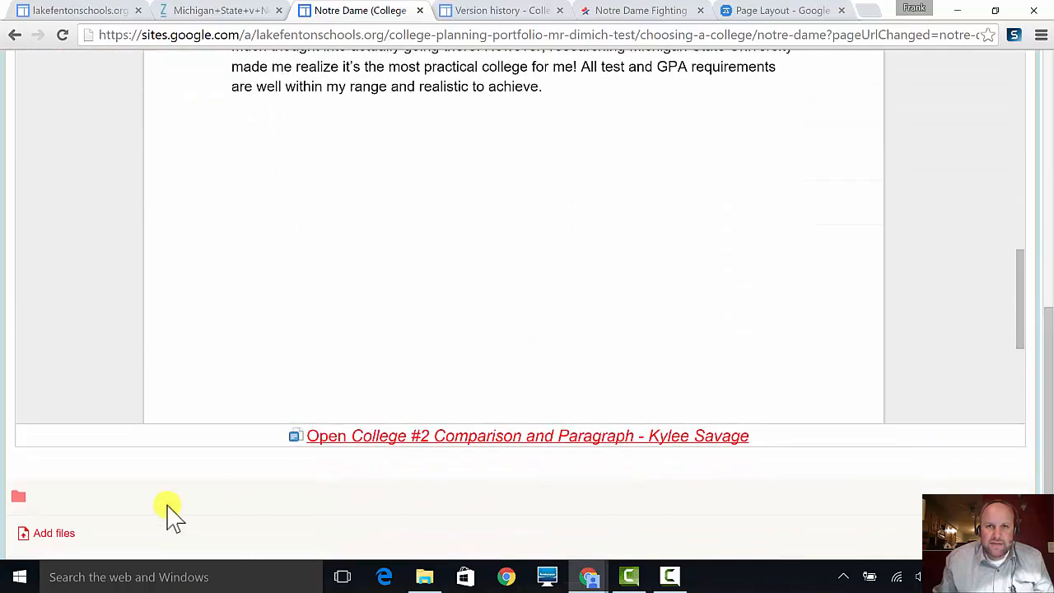
{"action": "scroll", "coordinate": [62, 471], "scroll_direction": "up", "scroll_amount": 1}
{"action": "scroll", "coordinate": [271, 433], "scroll_direction": "down", "scroll_amount": 1}
{"action": "scroll", "coordinate": [607, 386], "scroll_direction": "up", "scroll_amount": 6}
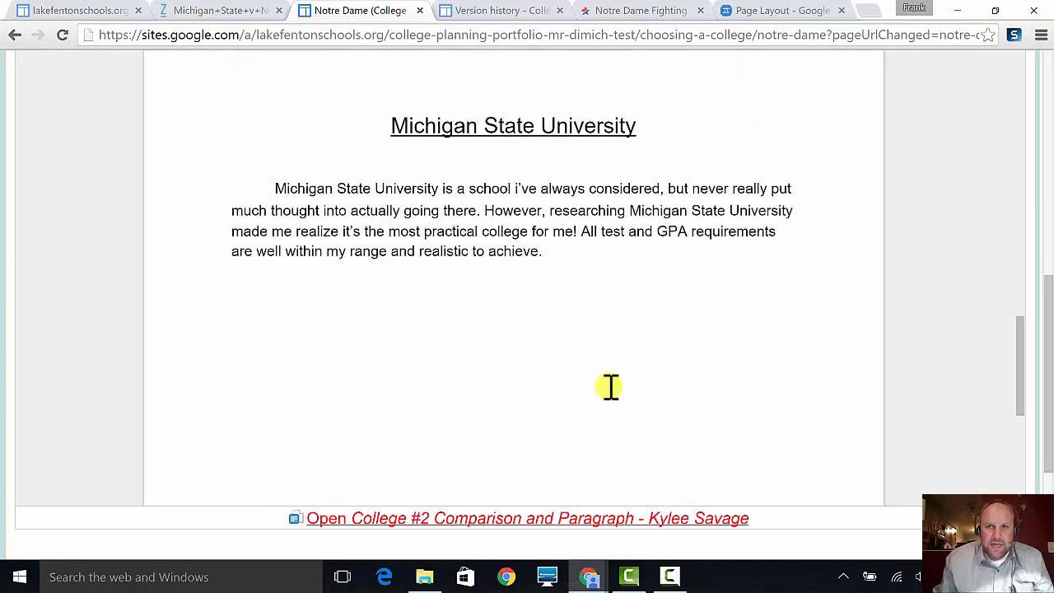
{"action": "scroll", "coordinate": [653, 394], "scroll_direction": "up", "scroll_amount": 10}
{"action": "scroll", "coordinate": [871, 375], "scroll_direction": "up", "scroll_amount": 6}
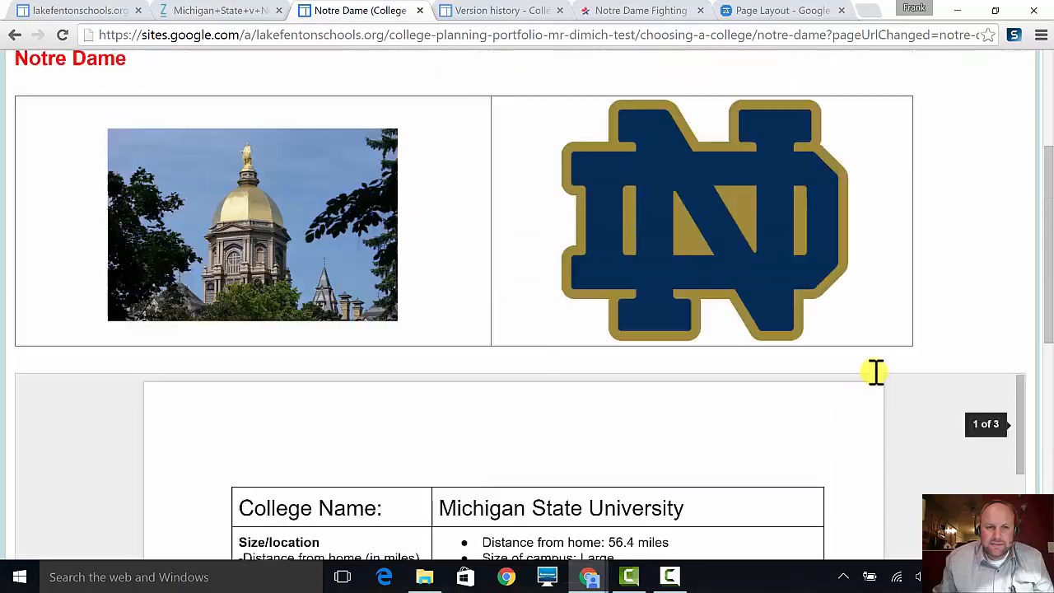
- Reopen the Notre Dame page for editing and place the cursor in the empty section below the embedded document
{"action": "left_click", "coordinate": [738, 92]}
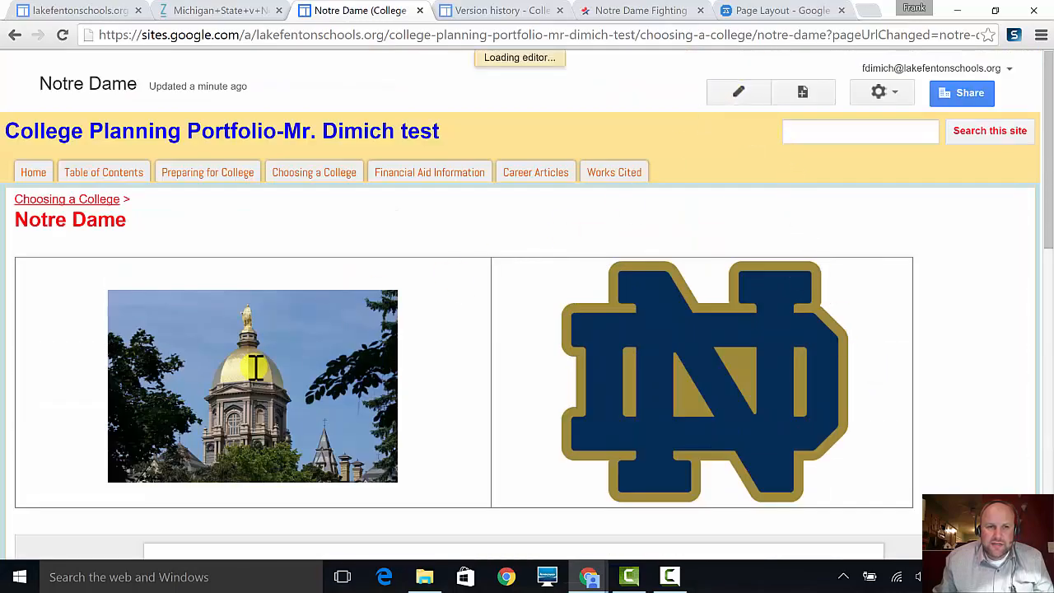
{"action": "scroll", "coordinate": [251, 373], "scroll_direction": "down", "scroll_amount": 10}
{"action": "left_click", "coordinate": [75, 338]}
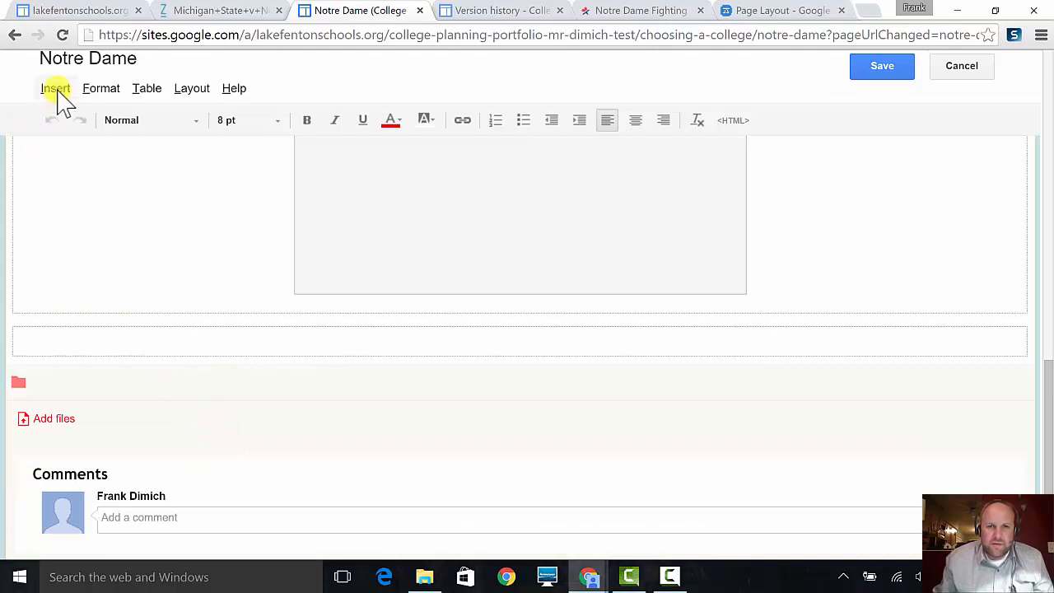
- Examine the table cells holding the two pictures and the available options for inserting or deleting tables, rows and columns
{"action": "scroll", "coordinate": [646, 346], "scroll_direction": "up", "scroll_amount": 10}
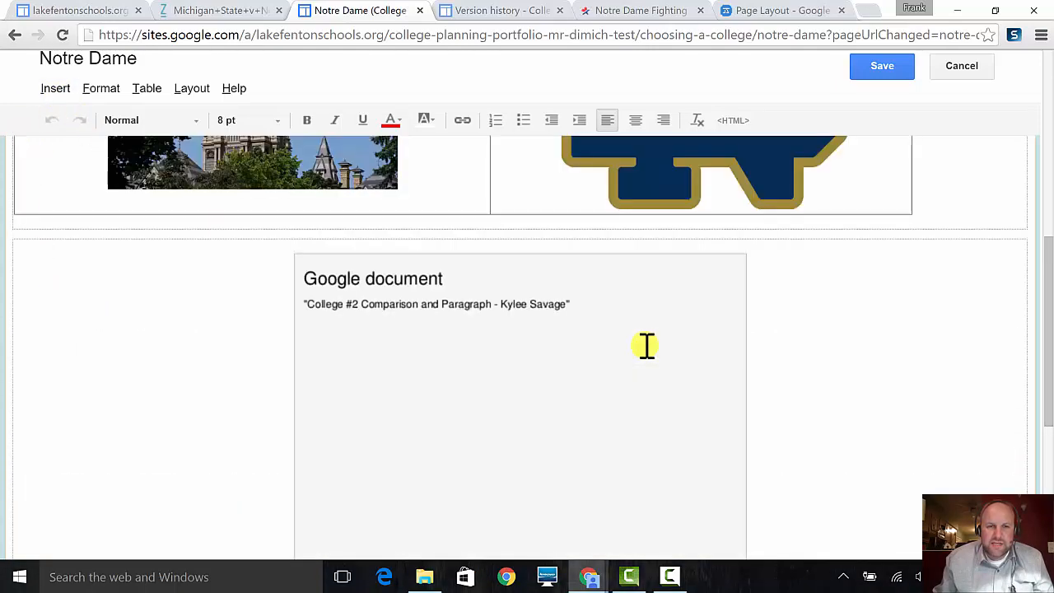
{"action": "scroll", "coordinate": [647, 345], "scroll_direction": "down", "scroll_amount": 1}
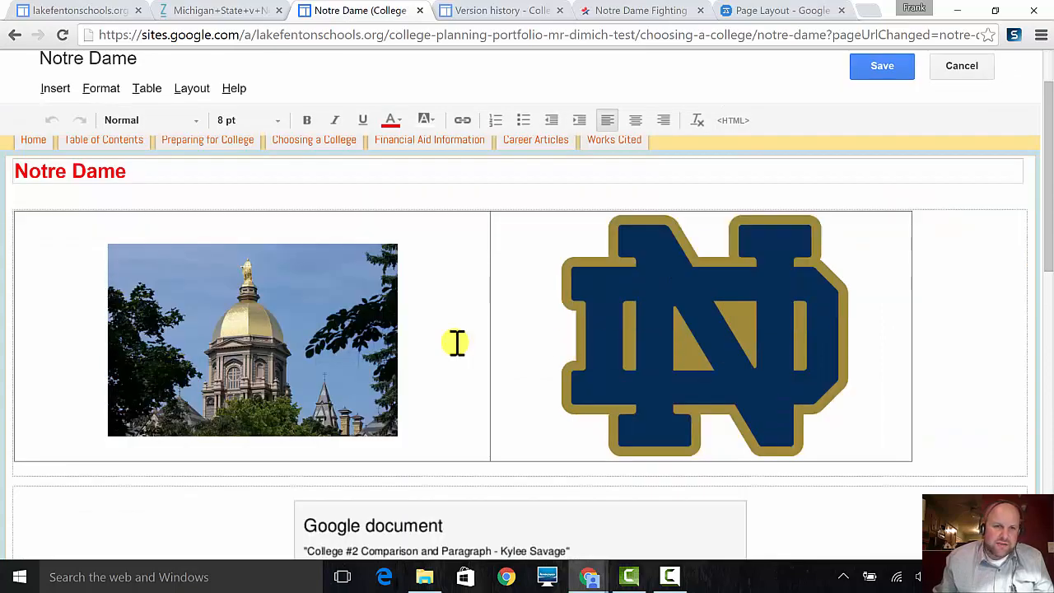
{"action": "left_click", "coordinate": [251, 375]}
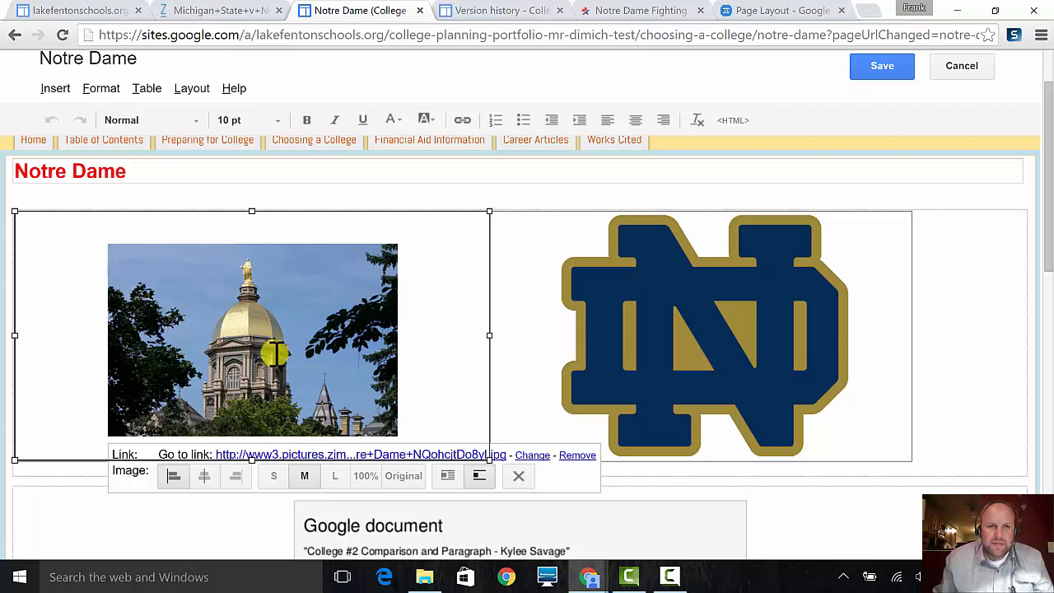
{"action": "left_click", "coordinate": [747, 329]}
{"action": "left_click", "coordinate": [329, 333]}
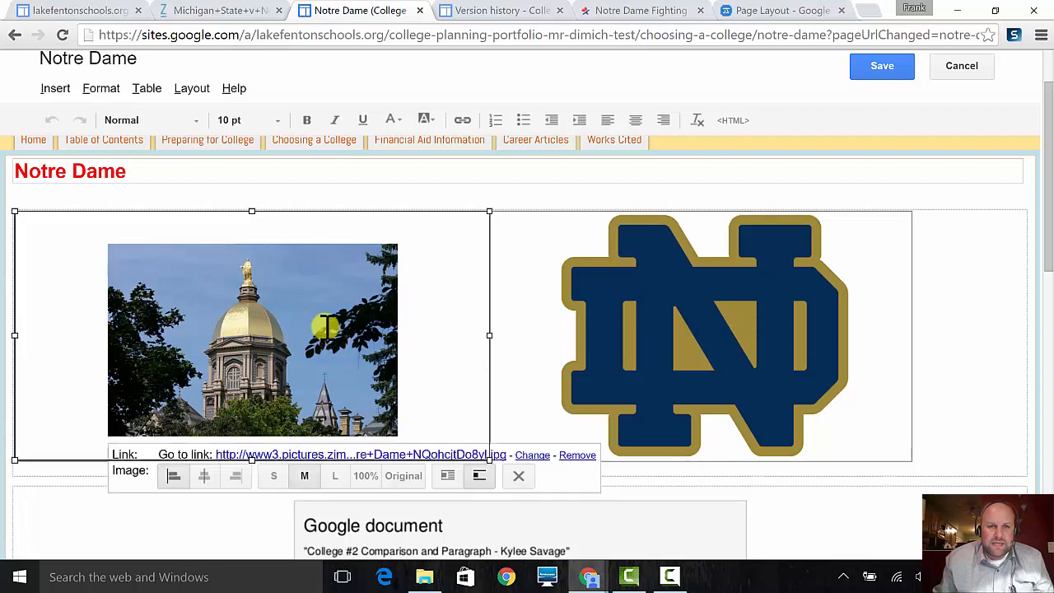
{"action": "left_click", "coordinate": [154, 90]}
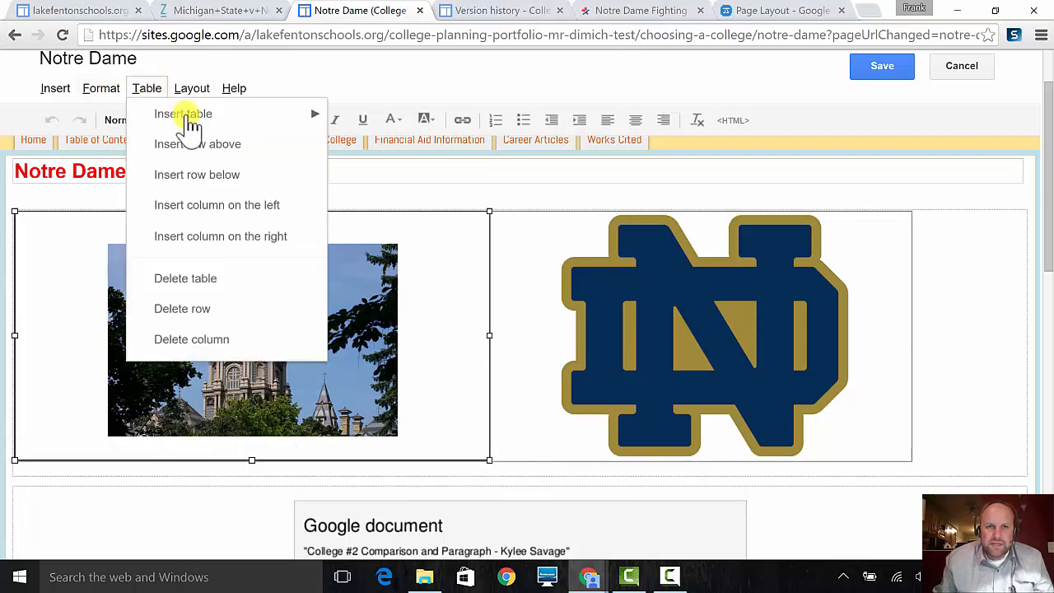
{"action": "mouse_move", "coordinate": [194, 120]}
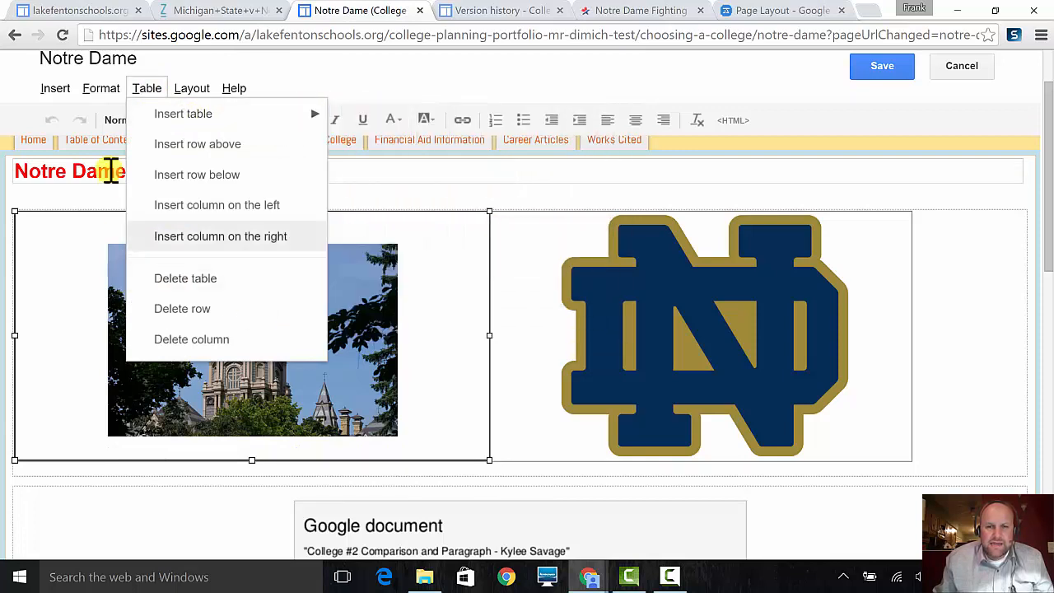
{"action": "left_click", "coordinate": [235, 85]}
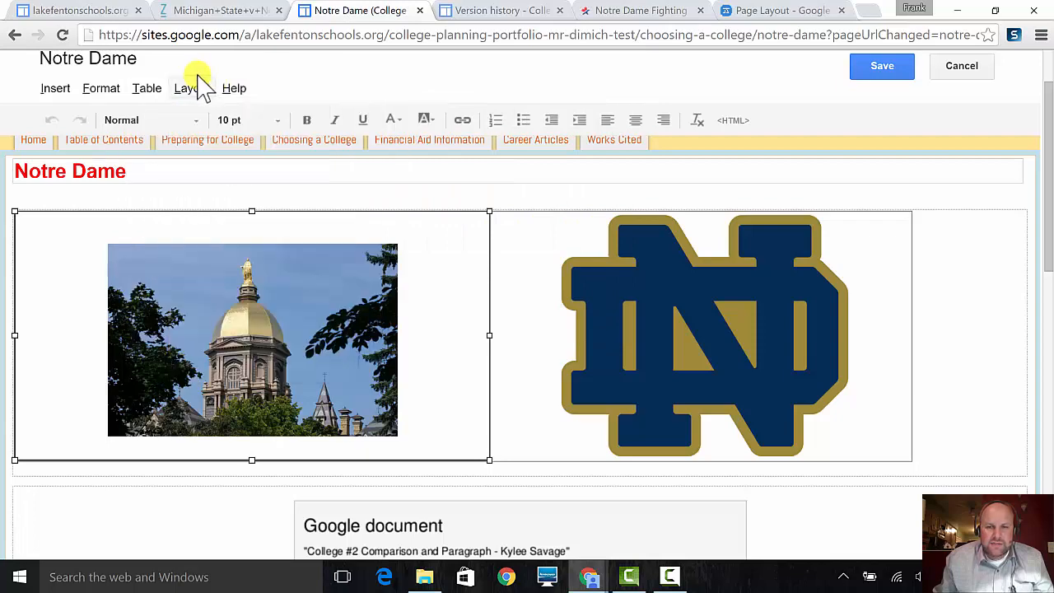
{"action": "left_click", "coordinate": [639, 330]}
{"action": "left_click", "coordinate": [440, 344]}
{"action": "left_click", "coordinate": [653, 337]}
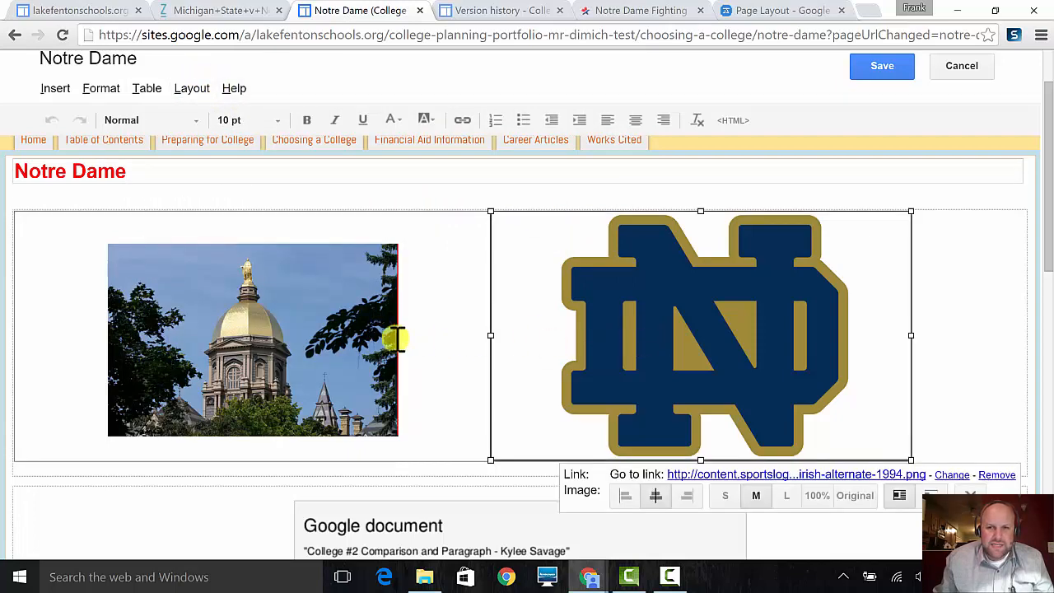
- Select the golden dome picture in the first table cell and remove it from the page
{"action": "left_click", "coordinate": [344, 358]}
{"action": "left_click", "coordinate": [815, 363]}
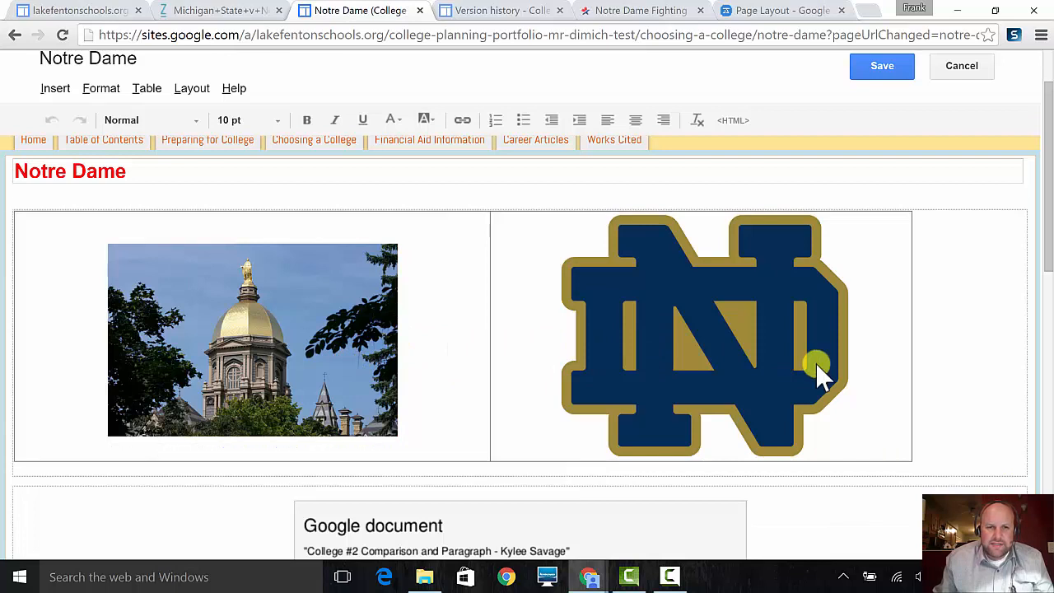
{"action": "left_click", "coordinate": [398, 387]}
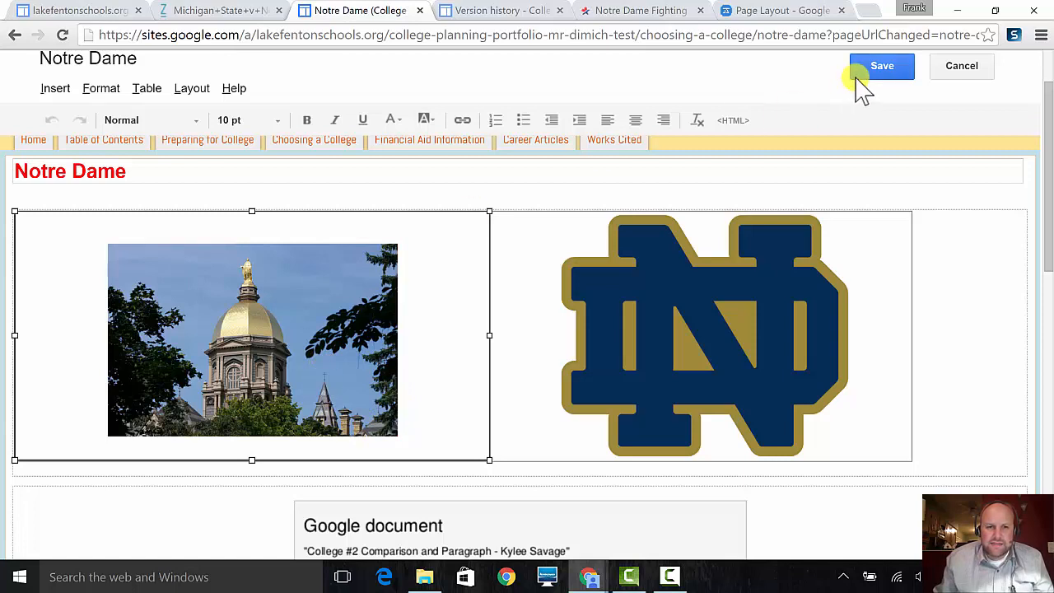
{"action": "left_click", "coordinate": [272, 337]}
{"action": "left_click", "coordinate": [271, 337]}
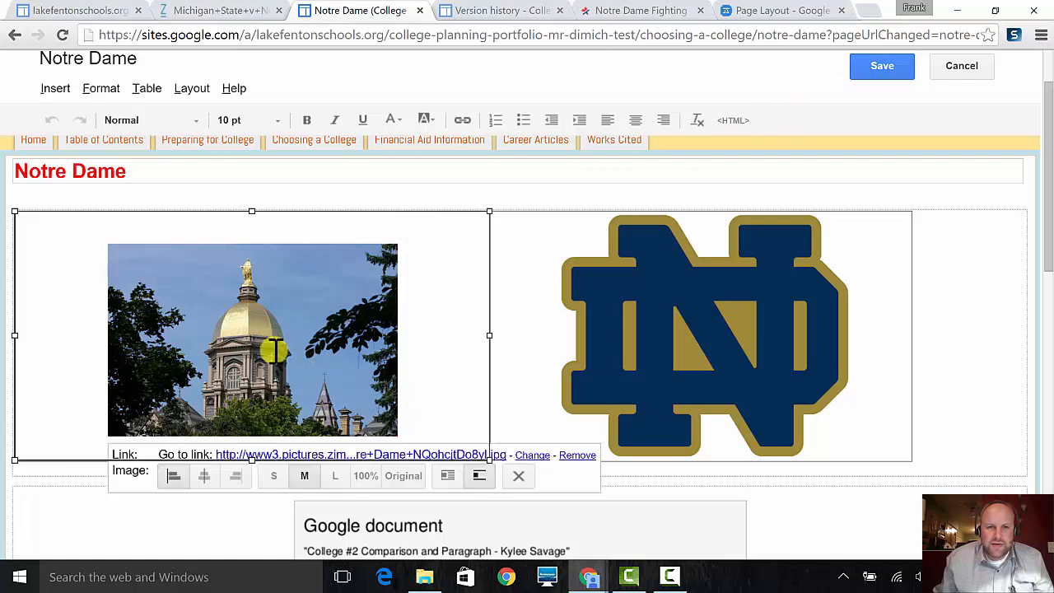
{"action": "left_click", "coordinate": [519, 477]}
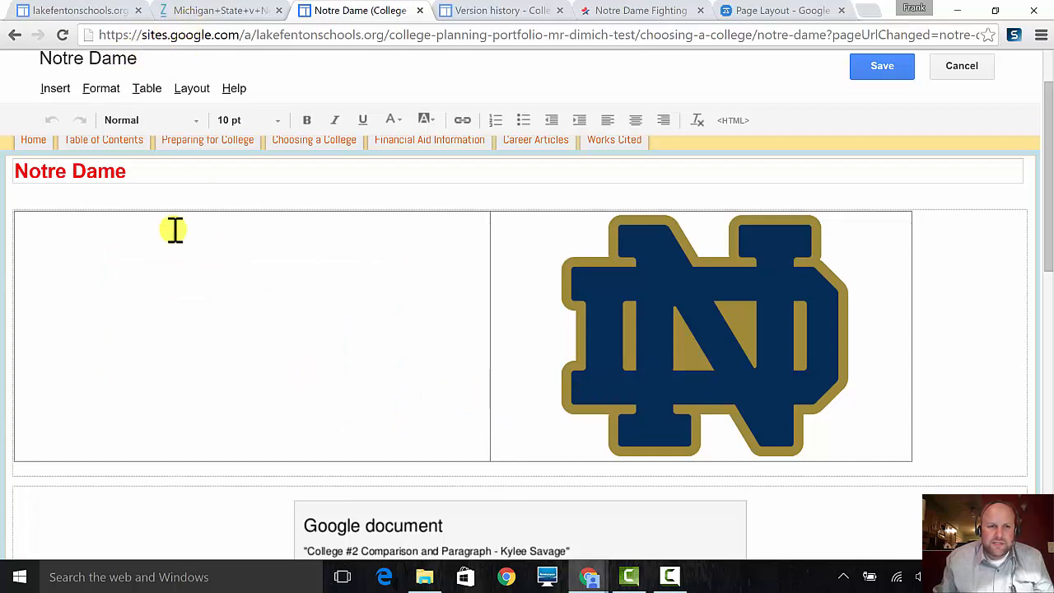
{"action": "left_click", "coordinate": [57, 91]}
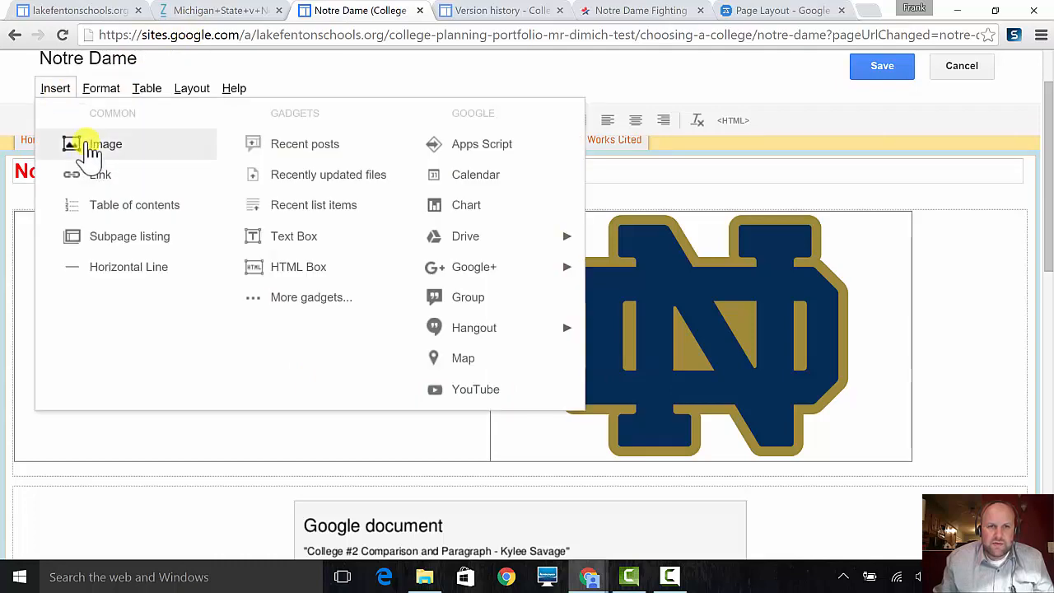
{"action": "left_click", "coordinate": [89, 148]}
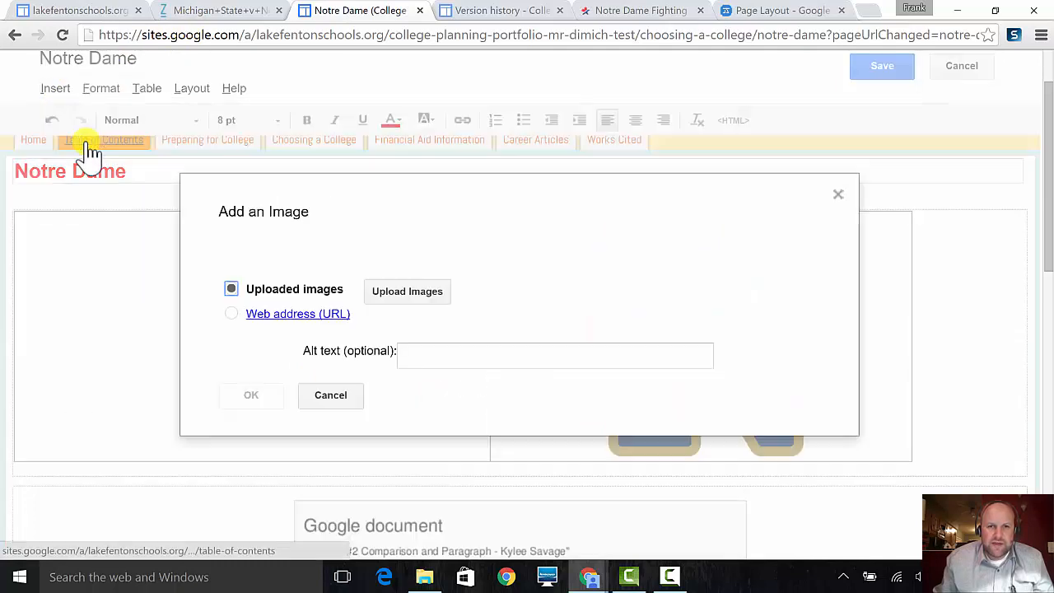
{"action": "left_click", "coordinate": [230, 314]}
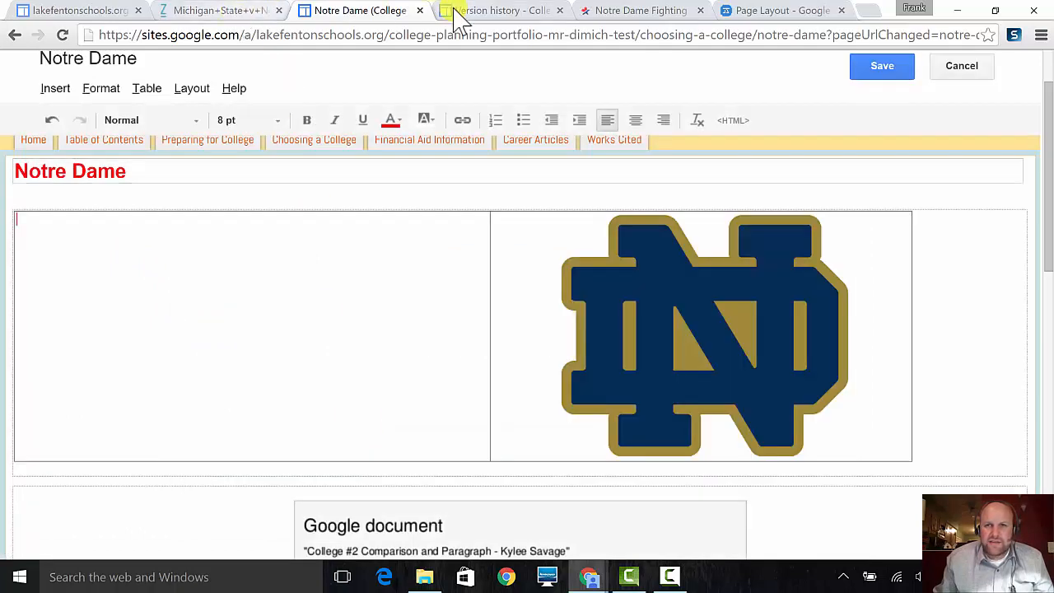
- Find the browser tab holding the golden dome picture and return from it to the Notre Dame golden dome image search results
{"action": "left_click", "coordinate": [616, 13]}
{"action": "left_click", "coordinate": [789, 13]}
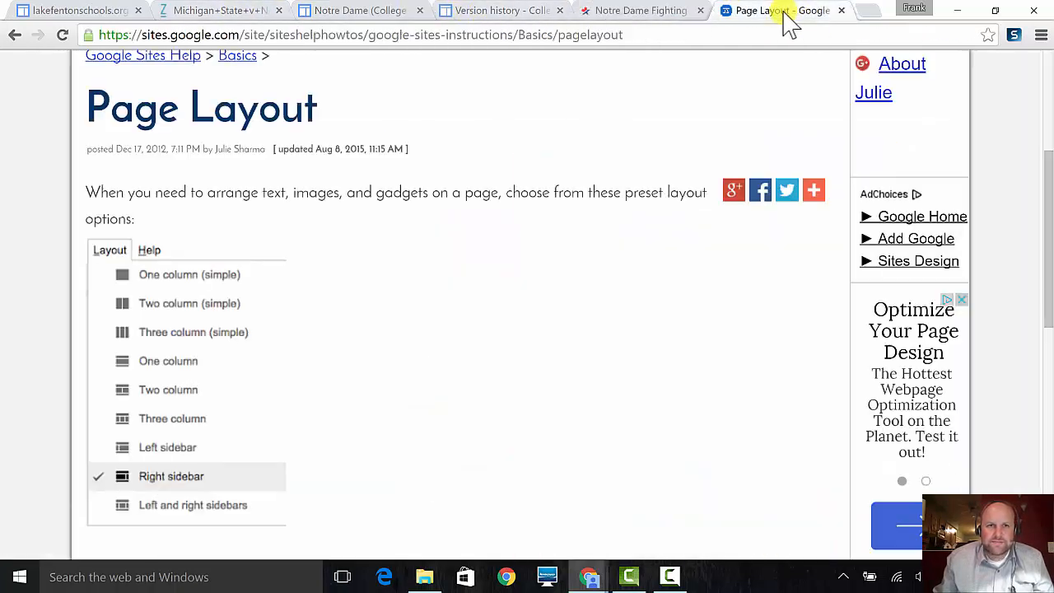
{"action": "left_click", "coordinate": [520, 13]}
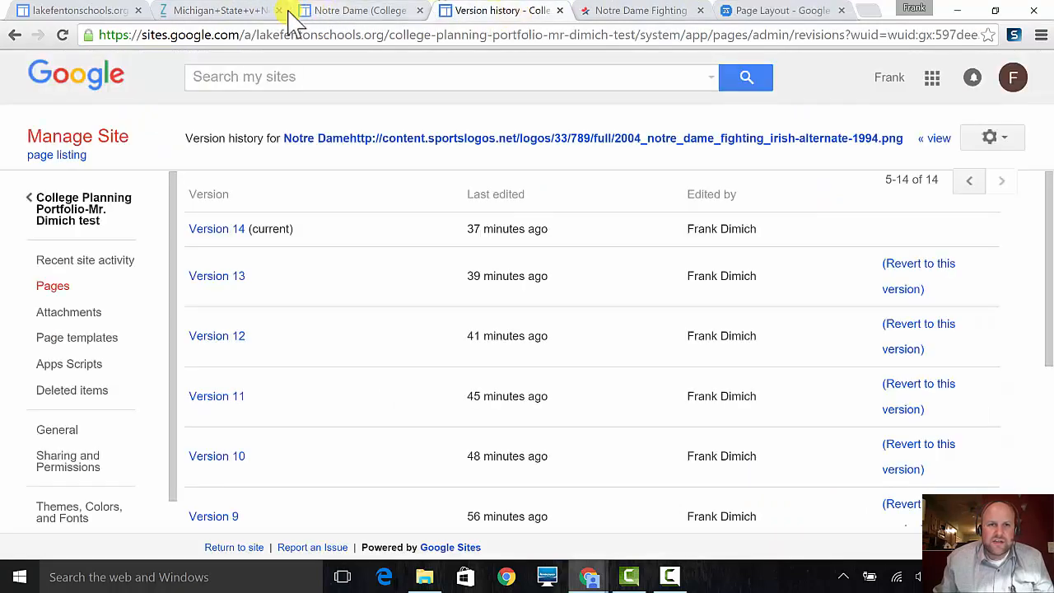
{"action": "left_click", "coordinate": [325, 12]}
{"action": "left_click", "coordinate": [212, 12]}
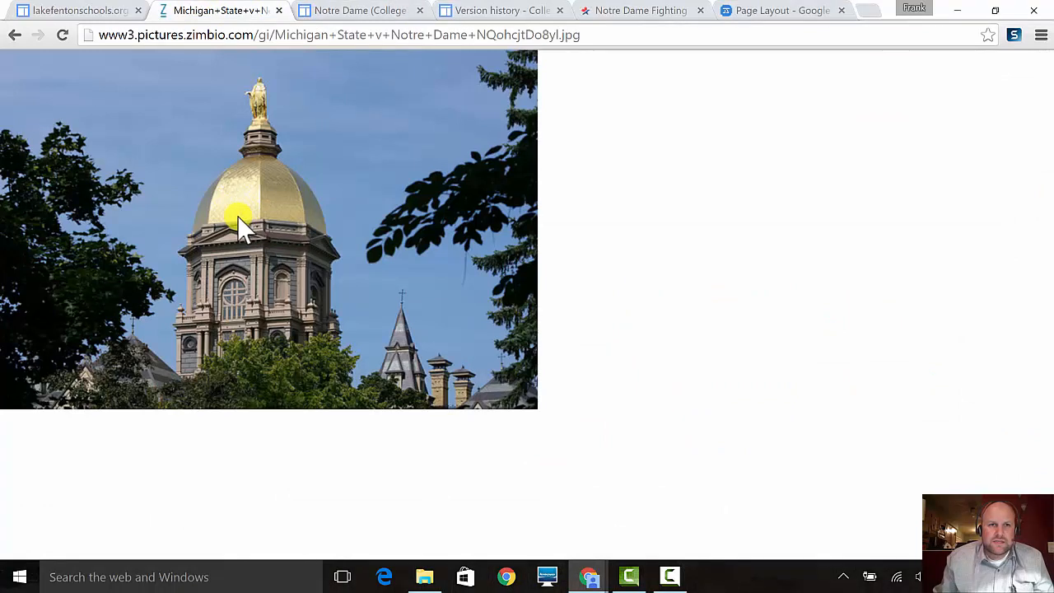
{"action": "left_click", "coordinate": [14, 37]}
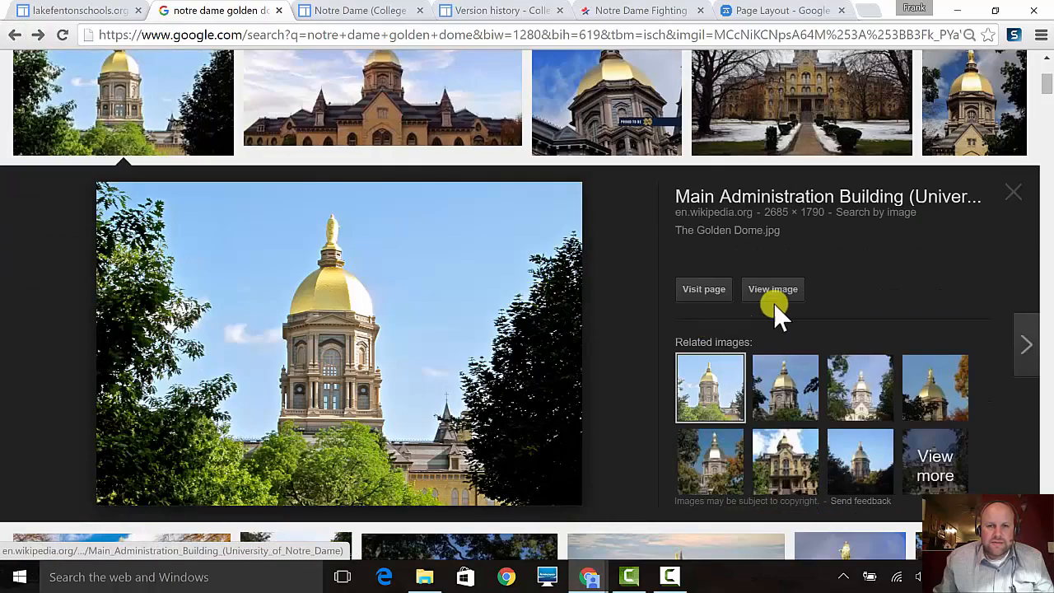
- Examine the full-size Main Administration Building picture, its Wikipedia source page and the image copying options there, and return to the image results
{"action": "left_click", "coordinate": [773, 293]}
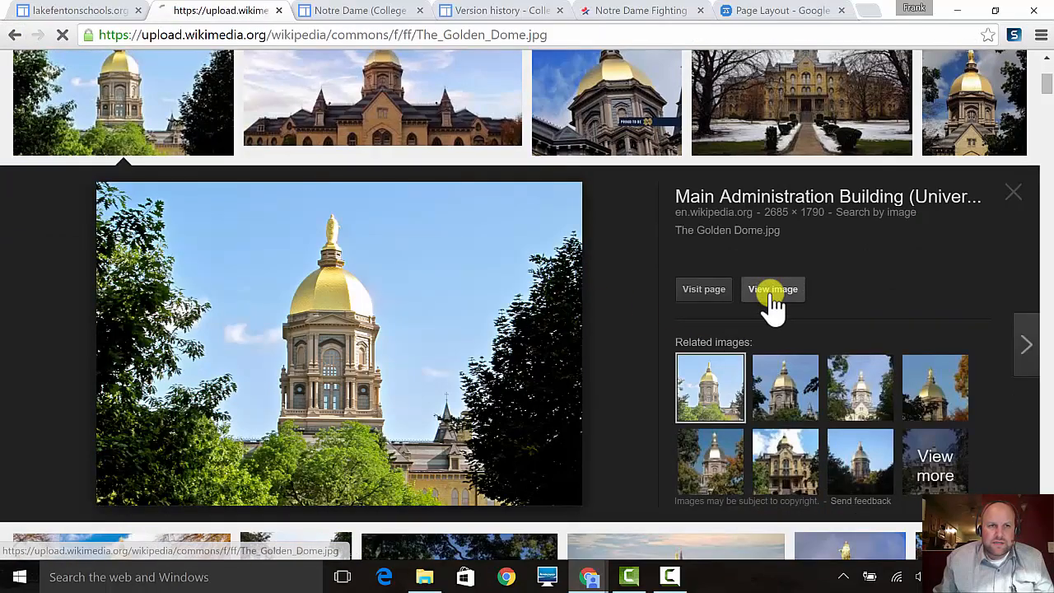
{"action": "left_click", "coordinate": [13, 34]}
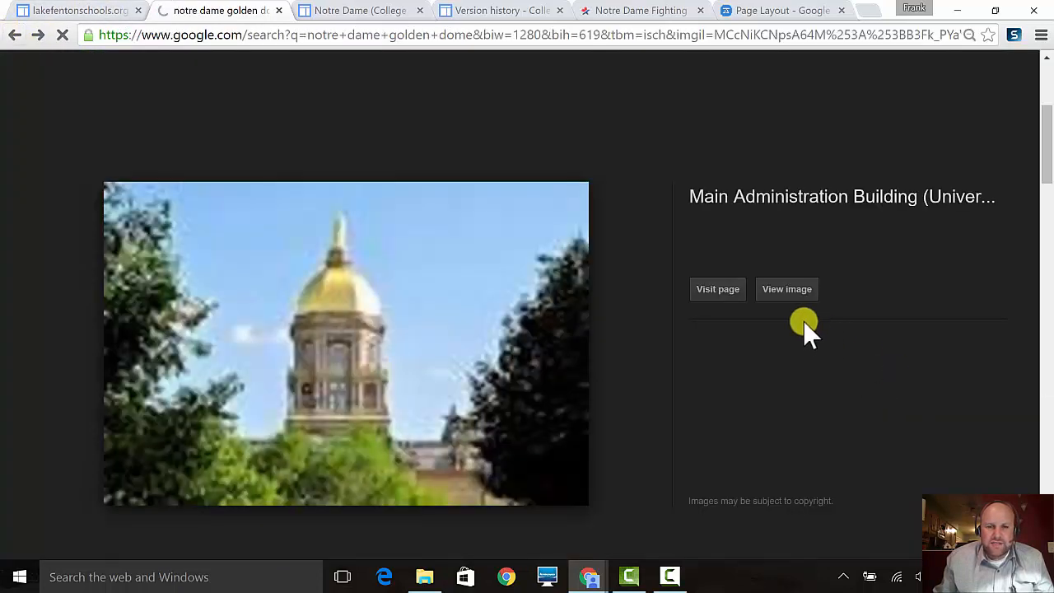
{"action": "left_click", "coordinate": [727, 293]}
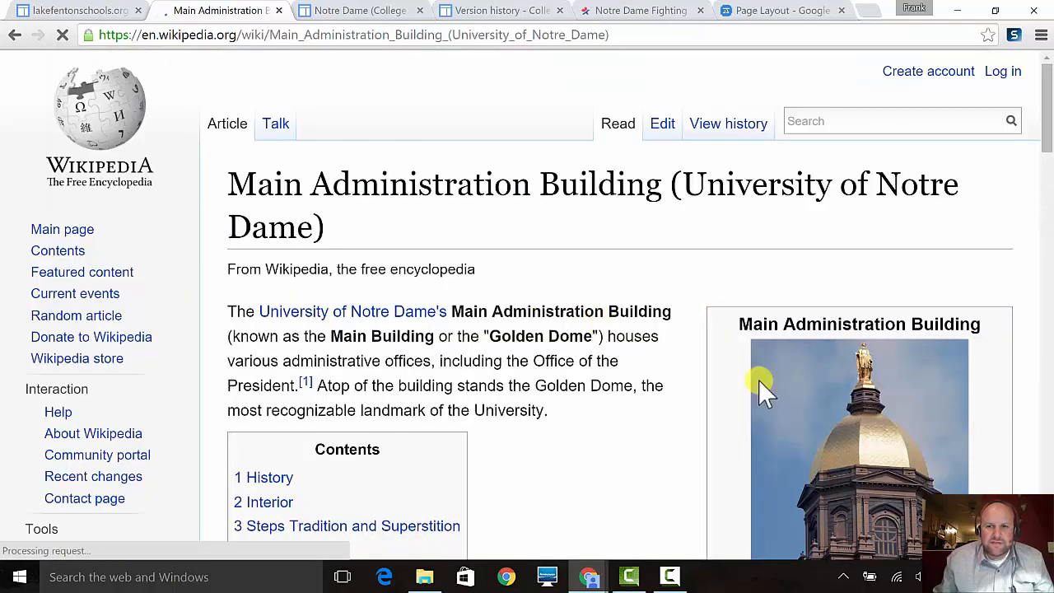
{"action": "scroll", "coordinate": [823, 412], "scroll_direction": "down", "scroll_amount": 1}
{"action": "scroll", "coordinate": [863, 432], "scroll_direction": "down", "scroll_amount": 1}
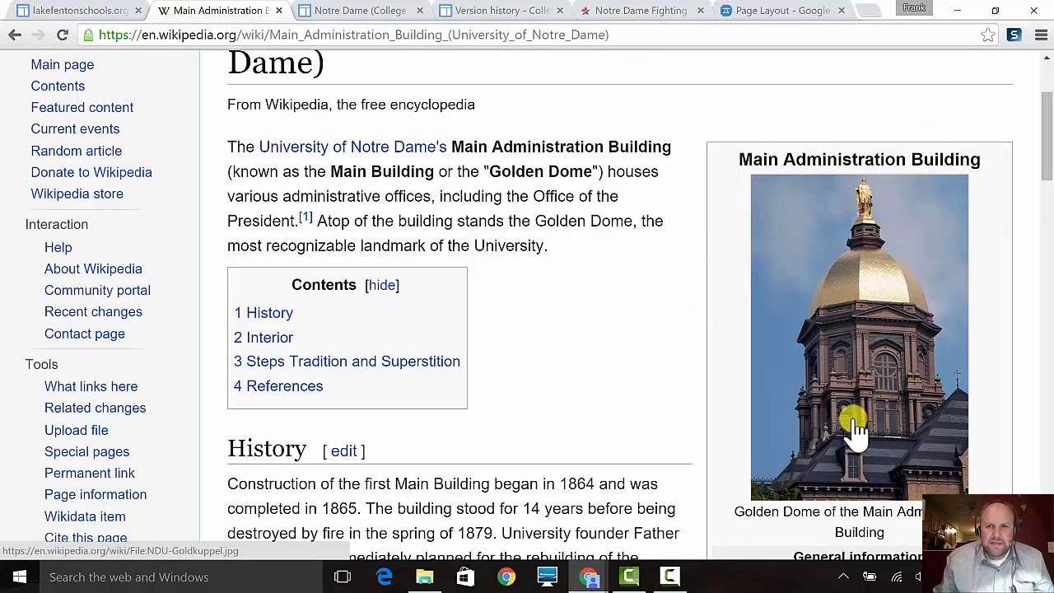
{"action": "right_click", "coordinate": [845, 403]}
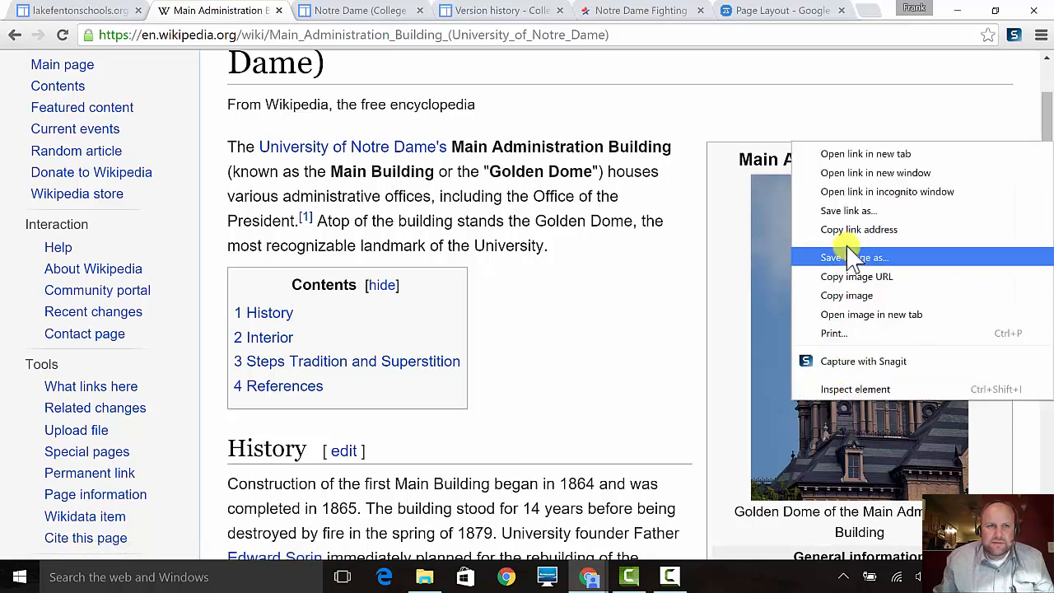
{"action": "left_click", "coordinate": [8, 33]}
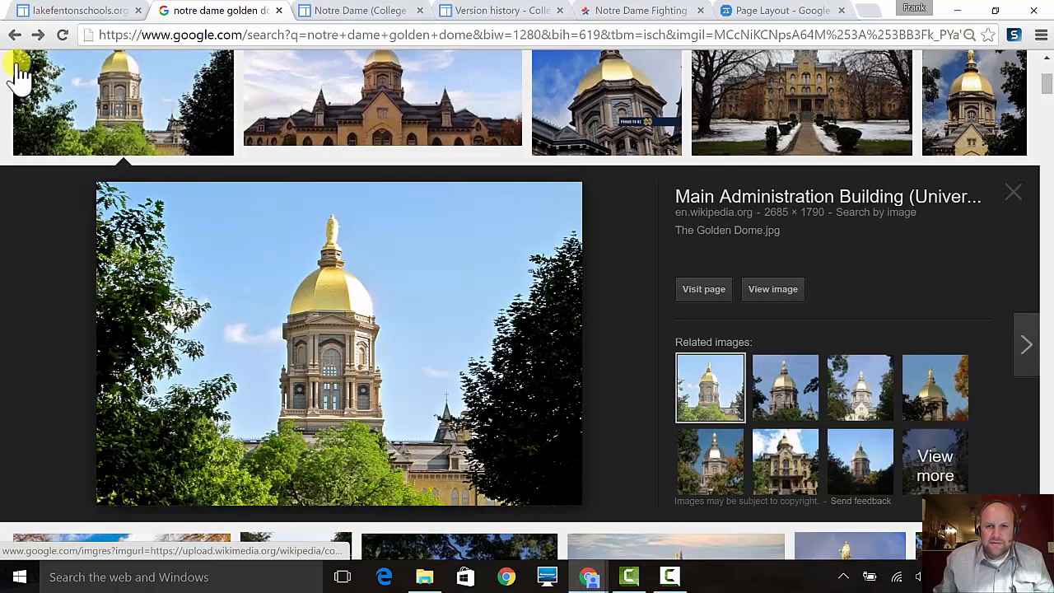
- Open the Zimbio source page of the Michigan State v Notre Dame search result and copy the URL of its golden dome image
{"action": "left_click", "coordinate": [782, 381]}
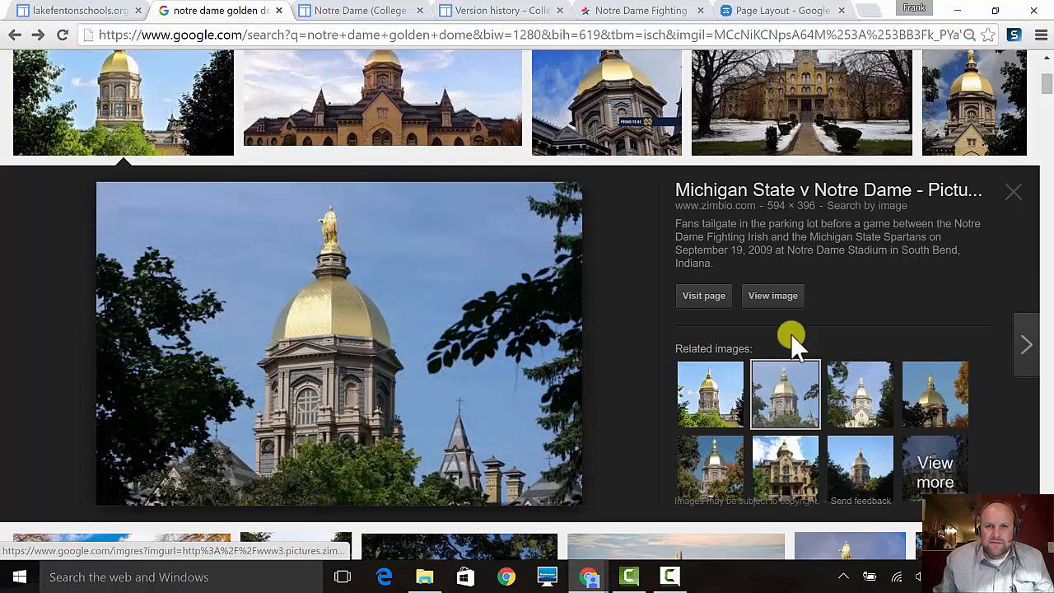
{"action": "left_click", "coordinate": [706, 304]}
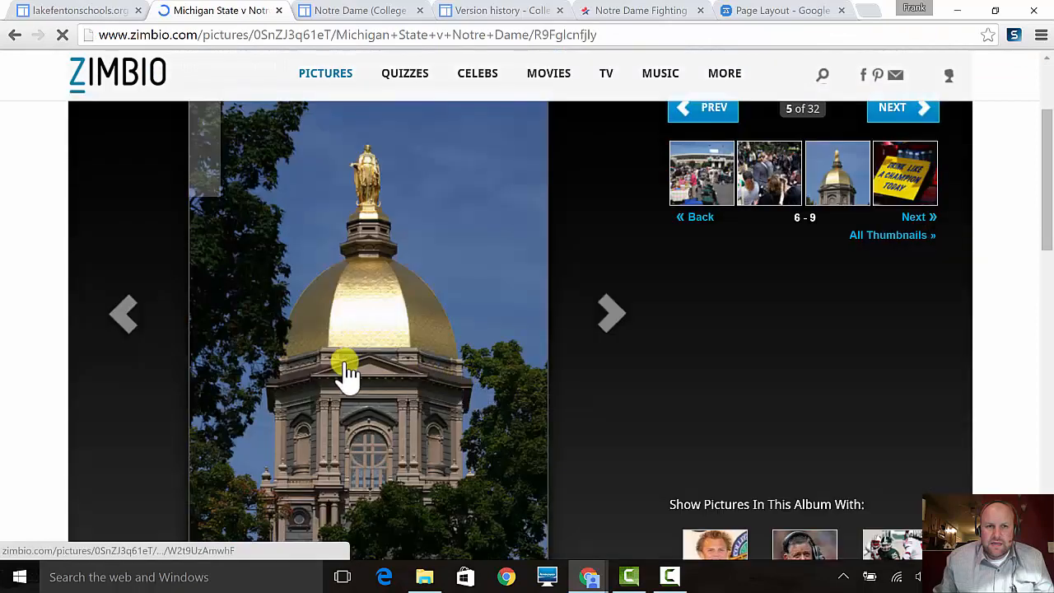
{"action": "scroll", "coordinate": [349, 372], "scroll_direction": "down", "scroll_amount": 3}
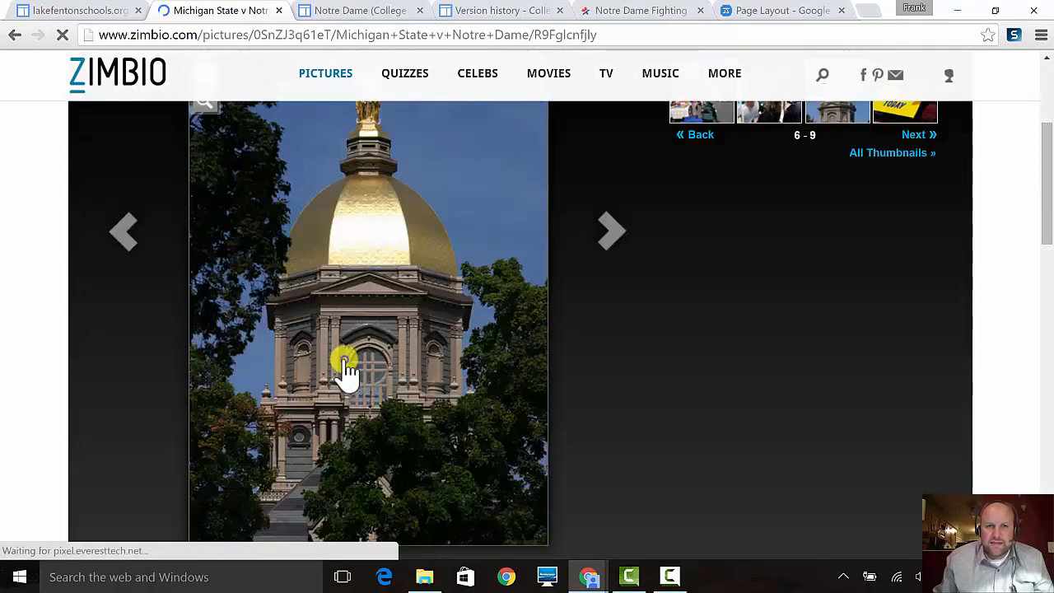
{"action": "right_click", "coordinate": [344, 359]}
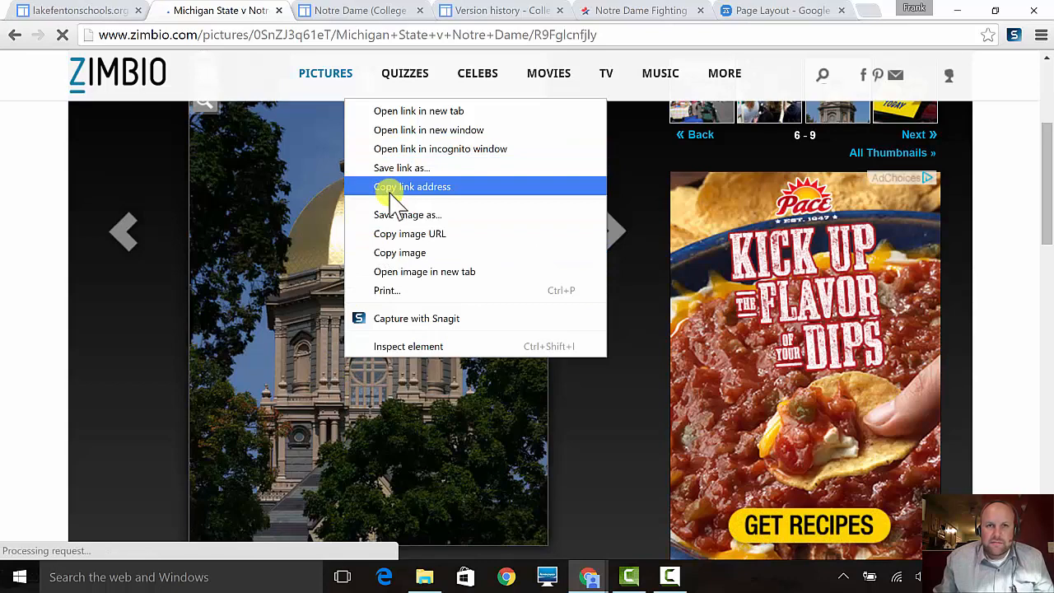
{"action": "left_click", "coordinate": [396, 236]}
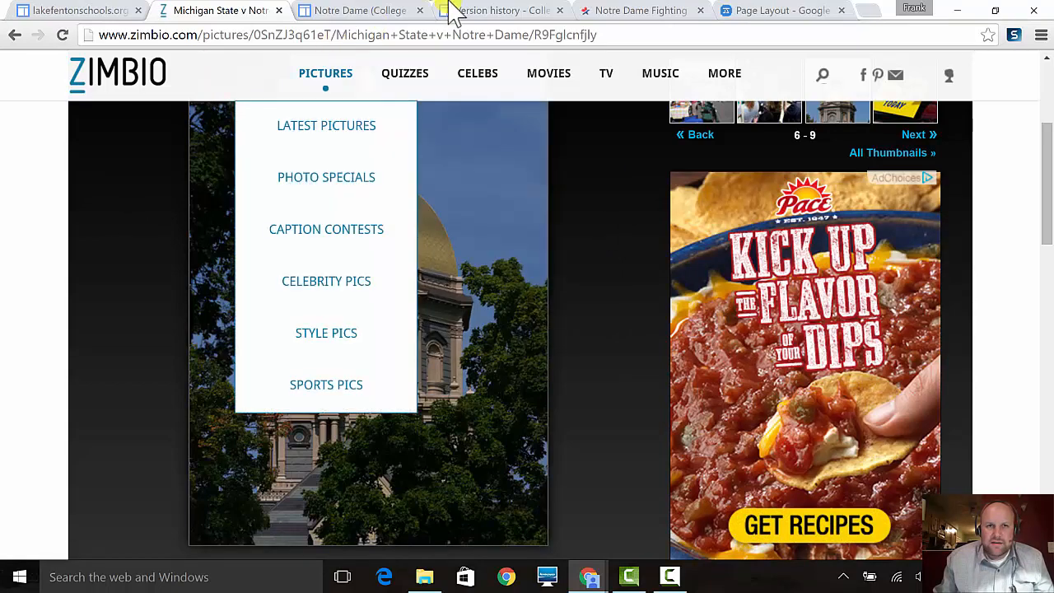
- Insert the golden dome picture into the empty cell of the Notre Dame page's table by web address, using the copied image URL
{"action": "left_click", "coordinate": [365, 13]}
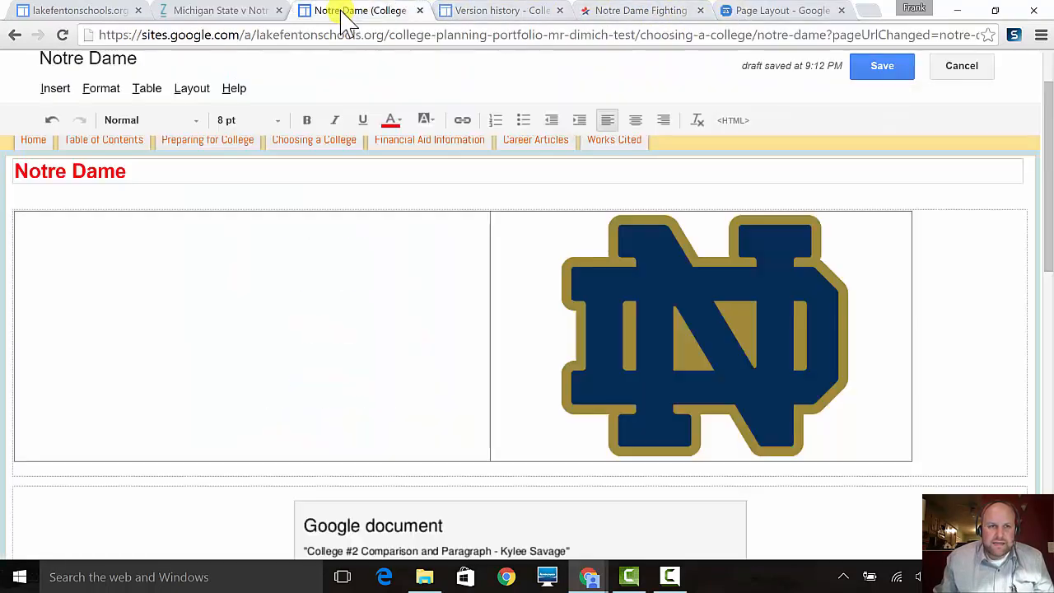
{"action": "left_click", "coordinate": [51, 88]}
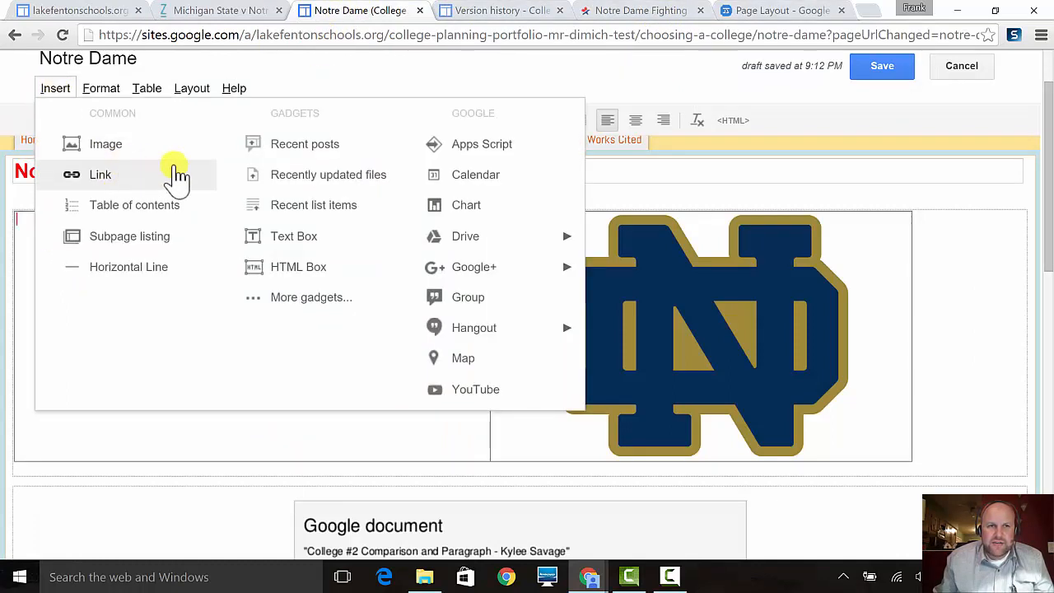
{"action": "left_click", "coordinate": [105, 148]}
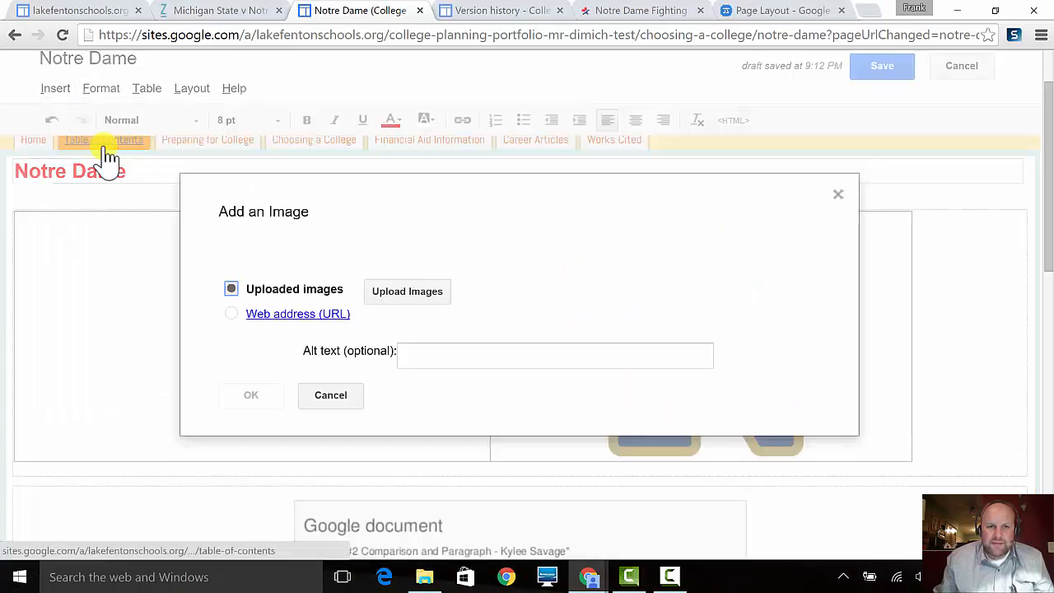
{"action": "left_click", "coordinate": [230, 315]}
{"action": "right_click", "coordinate": [459, 266]}
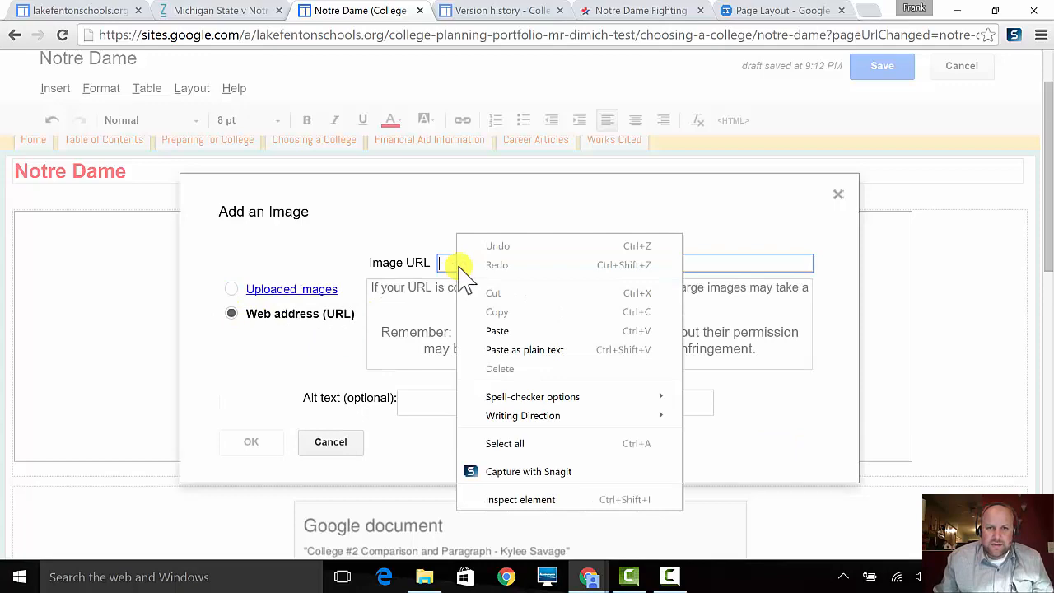
{"action": "left_click", "coordinate": [453, 261]}
{"action": "key", "text": "ctrl+v"}
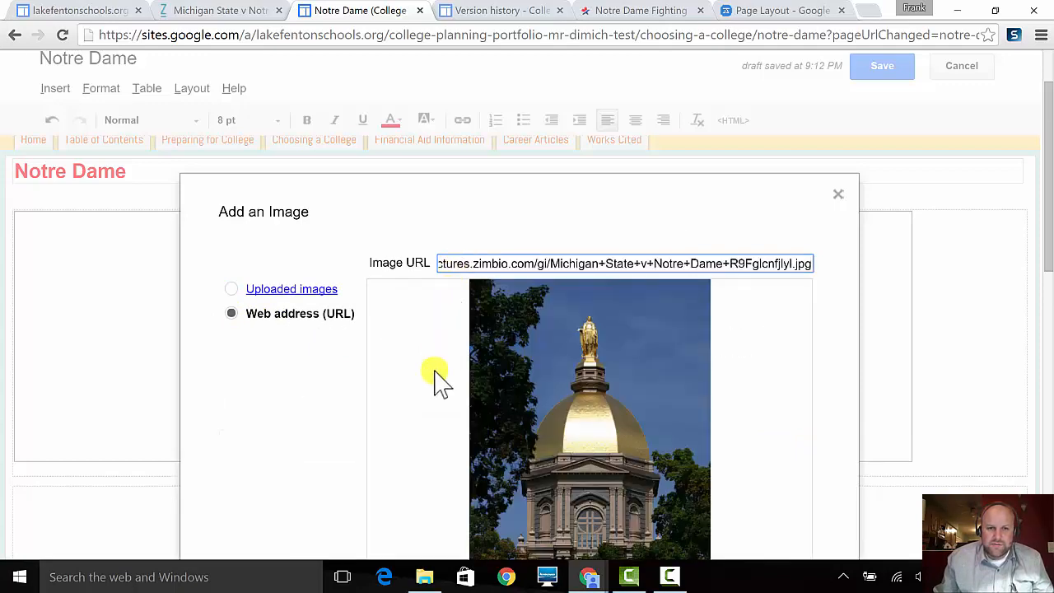
{"action": "scroll", "coordinate": [432, 424], "scroll_direction": "down", "scroll_amount": 2}
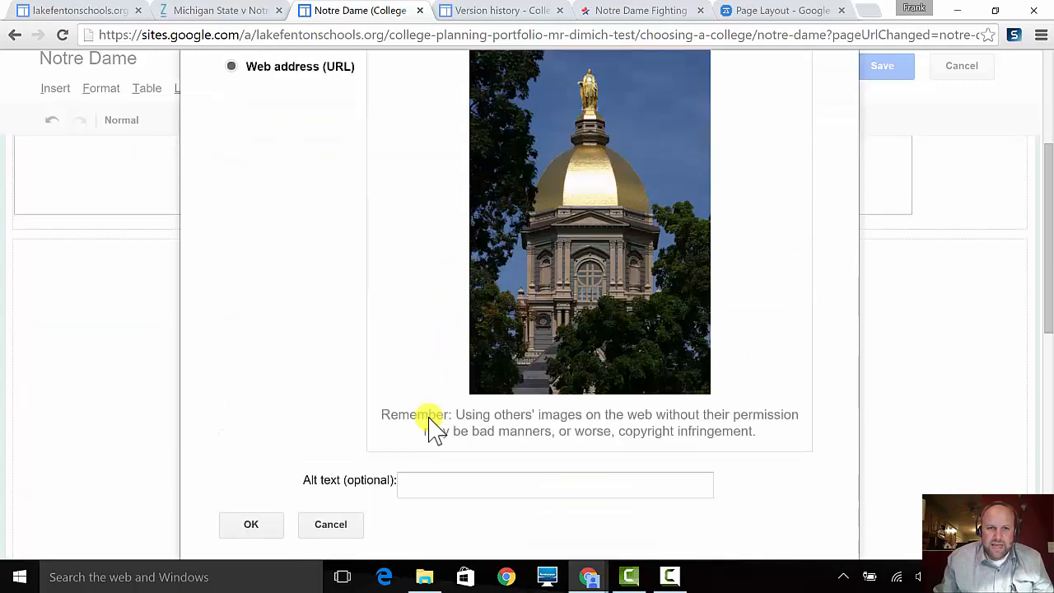
{"action": "left_click", "coordinate": [251, 525]}
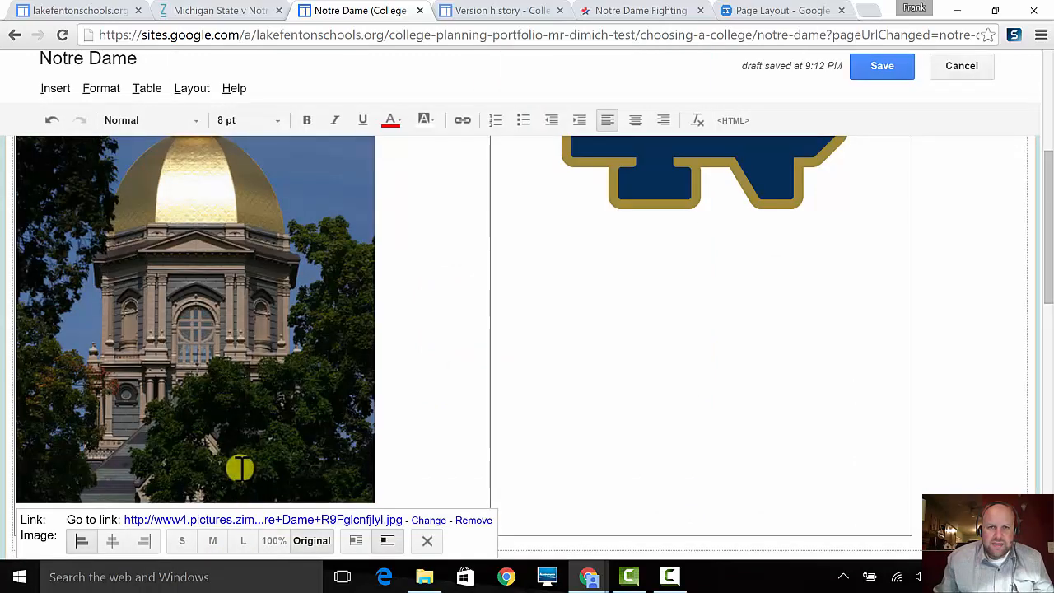
- Set the inserted dome picture to medium size and center it in its table cell
{"action": "scroll", "coordinate": [382, 459], "scroll_direction": "up", "scroll_amount": 2}
{"action": "left_click", "coordinate": [383, 459]}
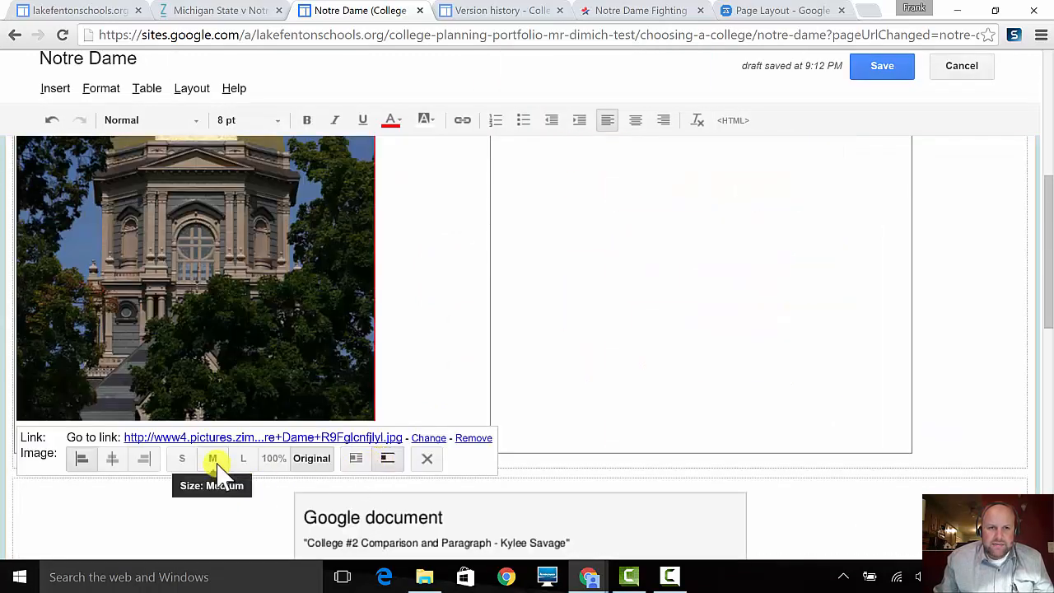
{"action": "left_click", "coordinate": [216, 461]}
{"action": "scroll", "coordinate": [327, 455], "scroll_direction": "up", "scroll_amount": 1}
{"action": "scroll", "coordinate": [327, 457], "scroll_direction": "down", "scroll_amount": 1}
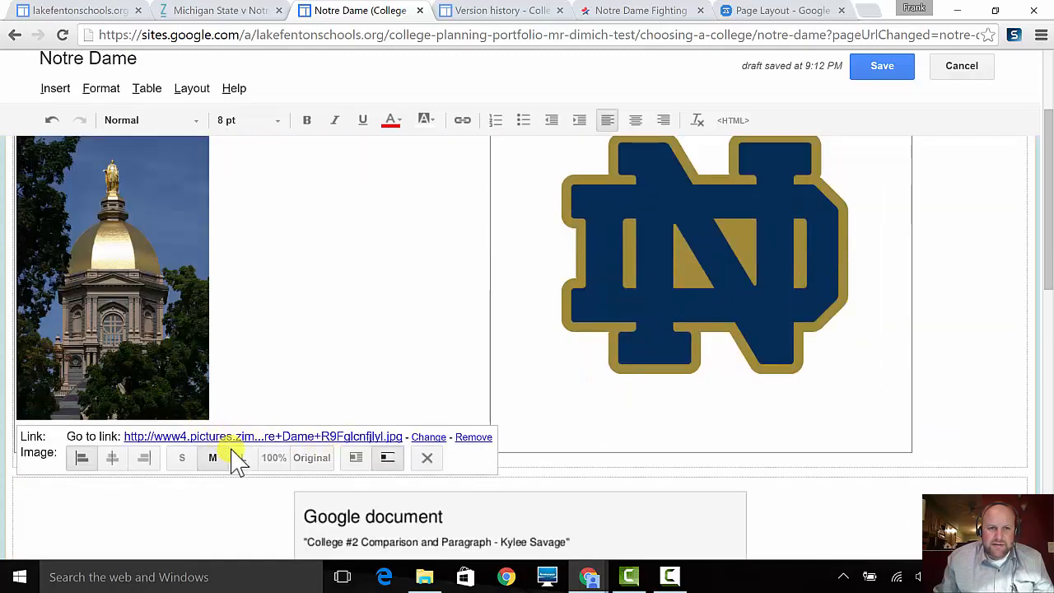
{"action": "left_click", "coordinate": [112, 461]}
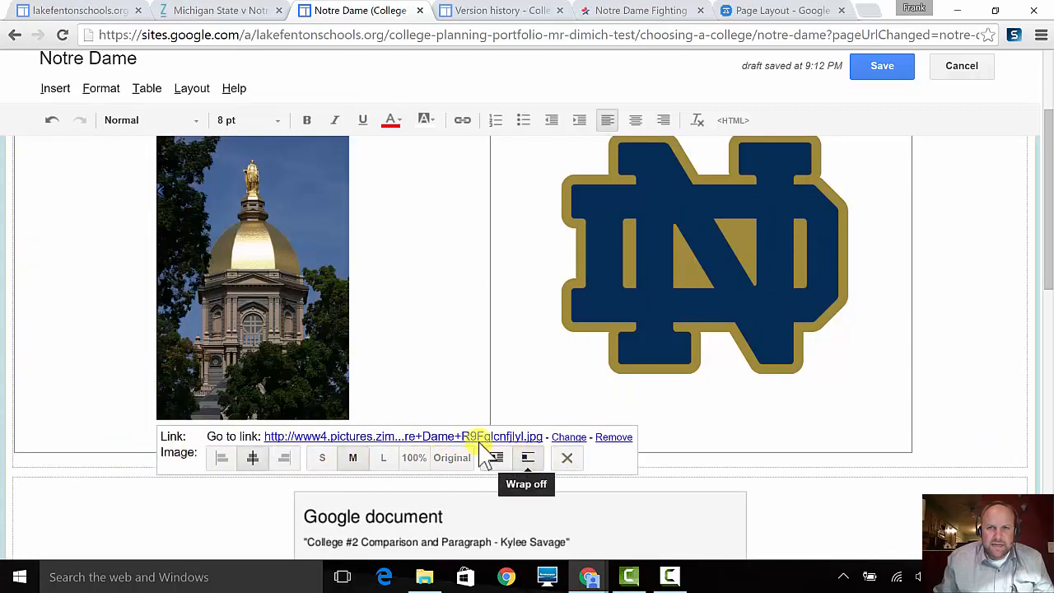
- Save the Notre Dame page and check the two pictures in the table on the saved page
{"action": "scroll", "coordinate": [529, 453], "scroll_direction": "up", "scroll_amount": 2}
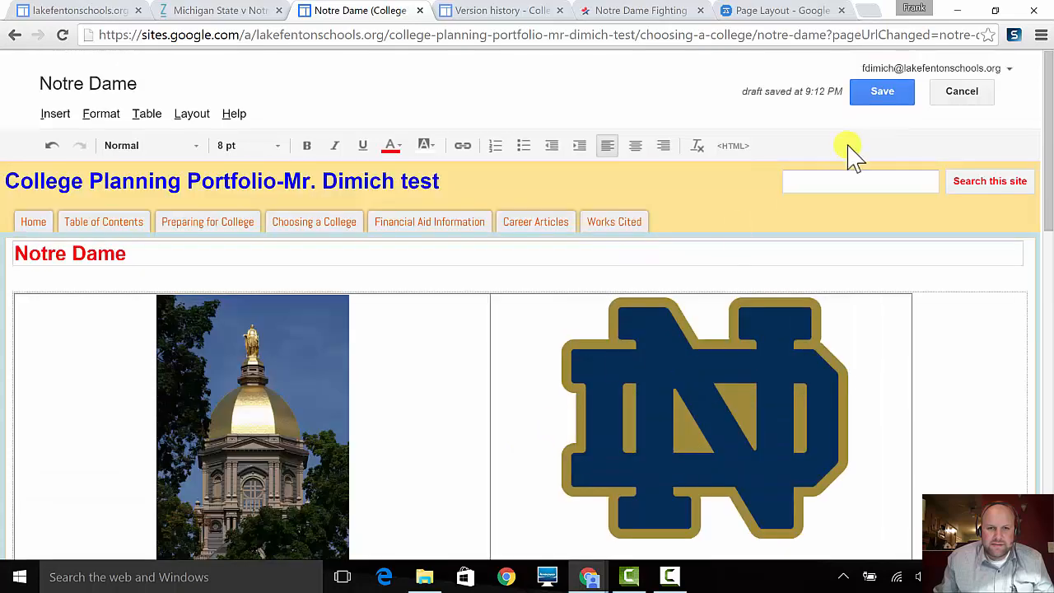
{"action": "left_click", "coordinate": [883, 91]}
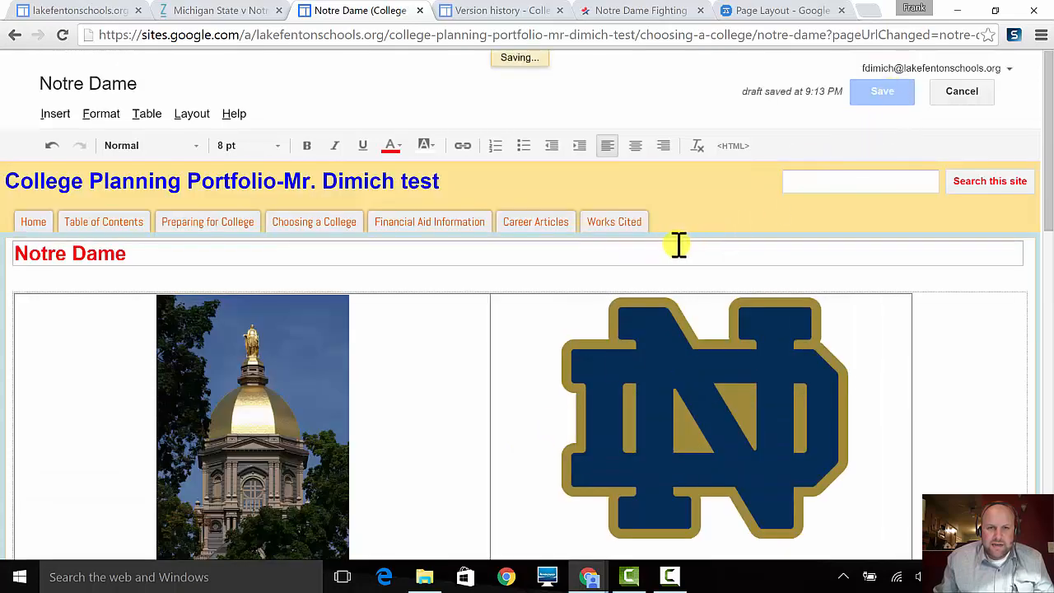
{"action": "scroll", "coordinate": [654, 260], "scroll_direction": "down", "scroll_amount": 2}
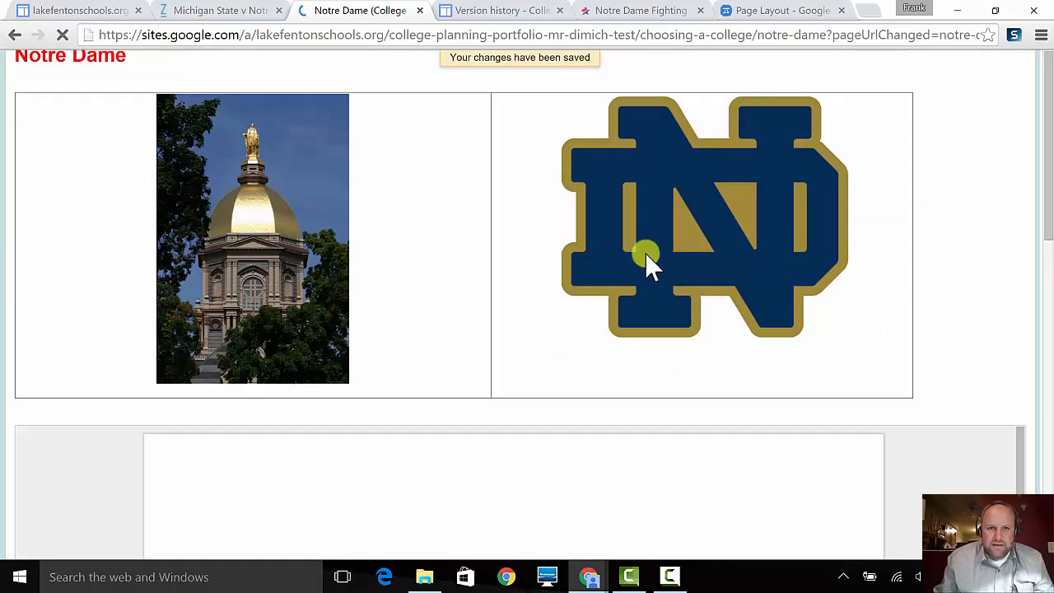
- Test the link on the Notre Dame logo by opening its full-size image, then return to the Notre Dame page and look it over
{"action": "scroll", "coordinate": [576, 268], "scroll_direction": "up", "scroll_amount": 1}
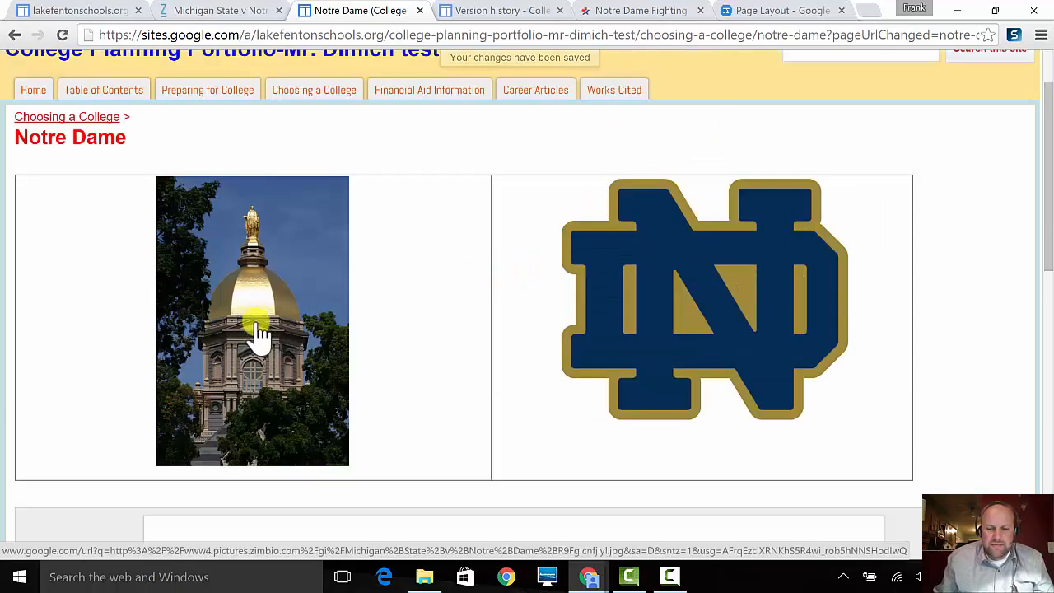
{"action": "left_click", "coordinate": [641, 311]}
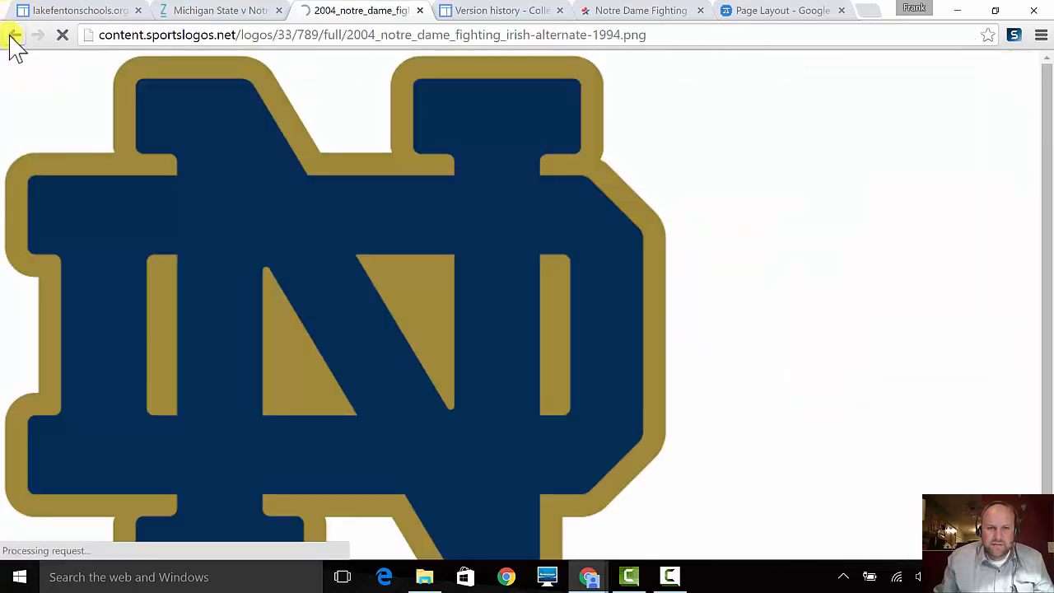
{"action": "left_click", "coordinate": [15, 37]}
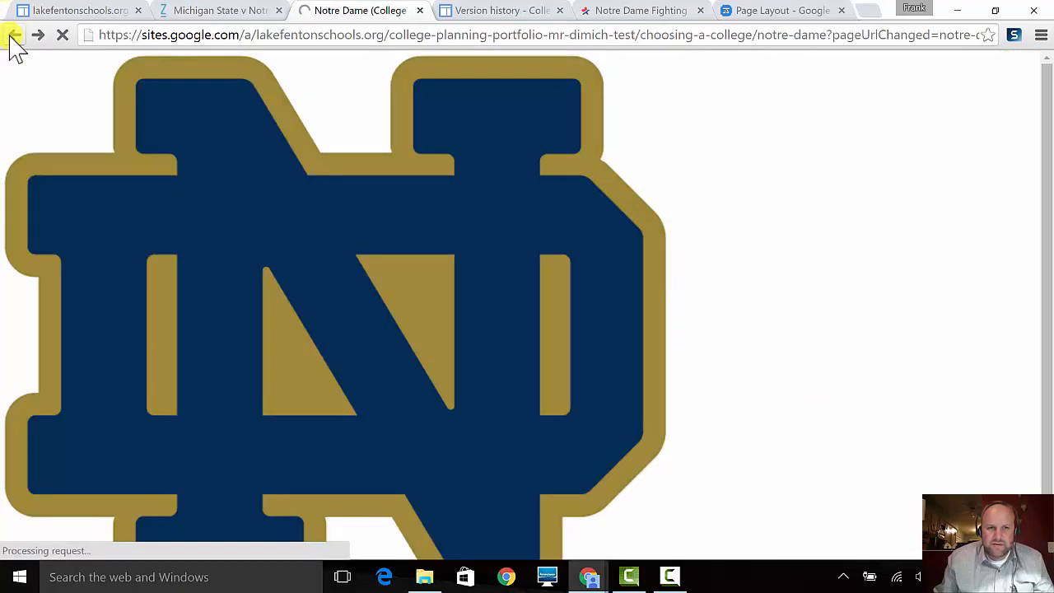
{"action": "scroll", "coordinate": [434, 356], "scroll_direction": "down", "scroll_amount": 1}
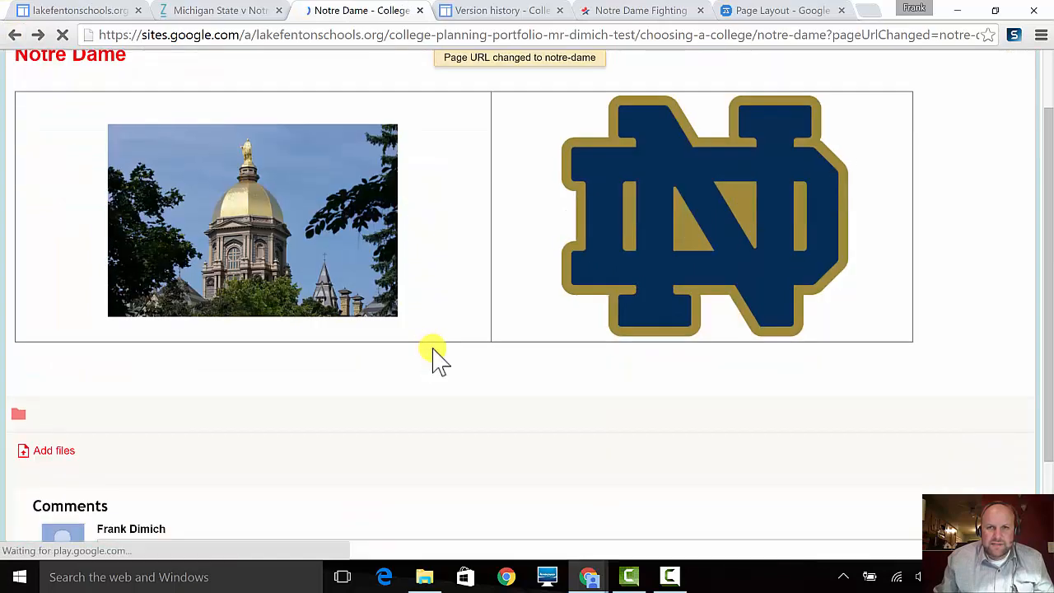
{"action": "scroll", "coordinate": [433, 349], "scroll_direction": "down", "scroll_amount": 1}
{"action": "scroll", "coordinate": [433, 349], "scroll_direction": "up", "scroll_amount": 3}
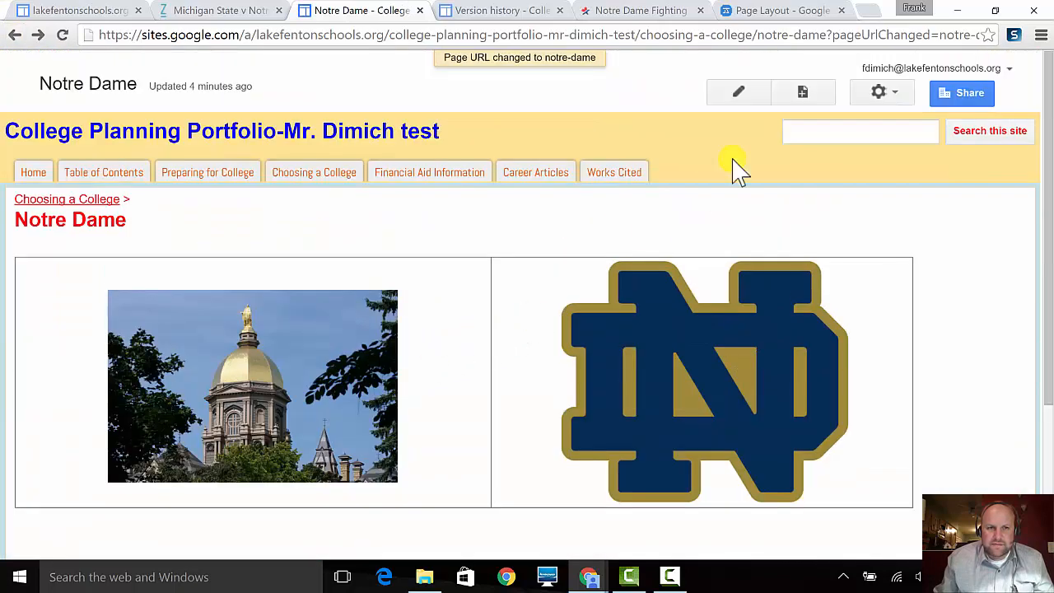
{"action": "scroll", "coordinate": [609, 300], "scroll_direction": "down", "scroll_amount": 3}
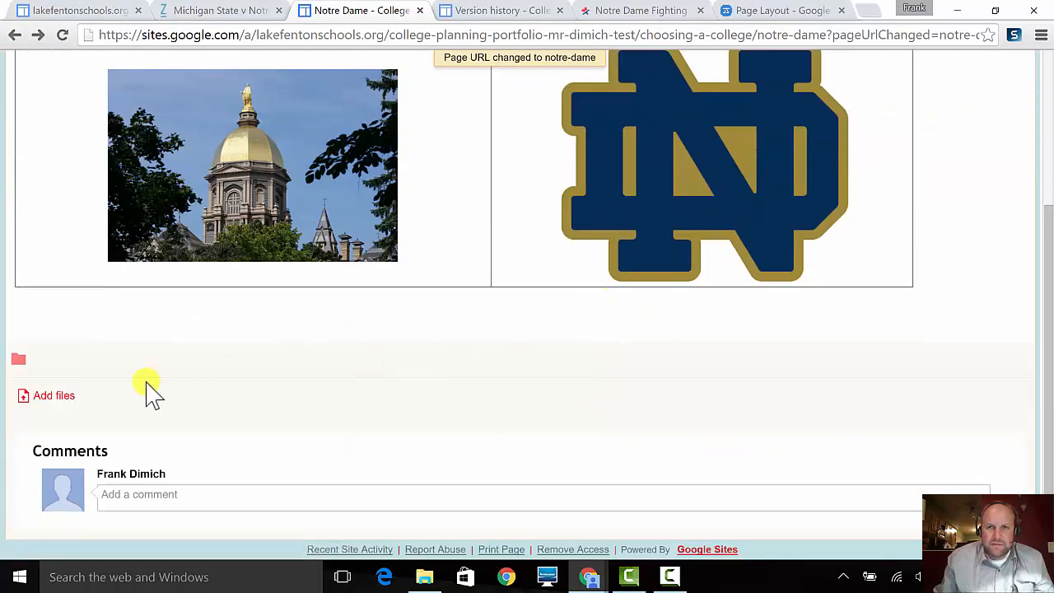
{"action": "scroll", "coordinate": [145, 387], "scroll_direction": "up", "scroll_amount": 2}
{"action": "scroll", "coordinate": [145, 386], "scroll_direction": "down", "scroll_amount": 2}
{"action": "scroll", "coordinate": [160, 390], "scroll_direction": "up", "scroll_amount": 3}
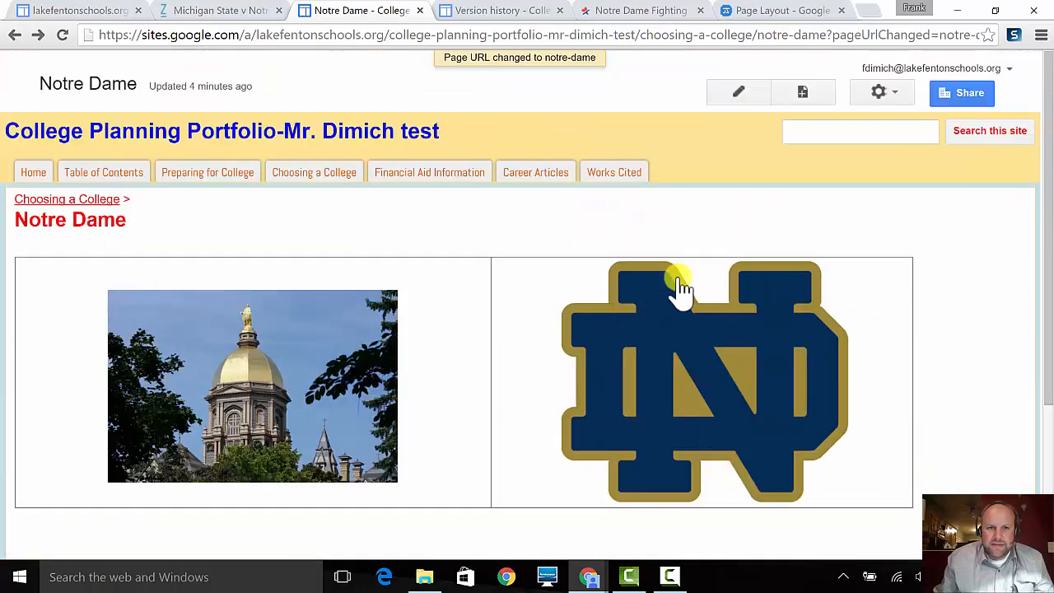
- Reopen the Notre Dame page for editing, review its contents and save the page
{"action": "left_click", "coordinate": [756, 90]}
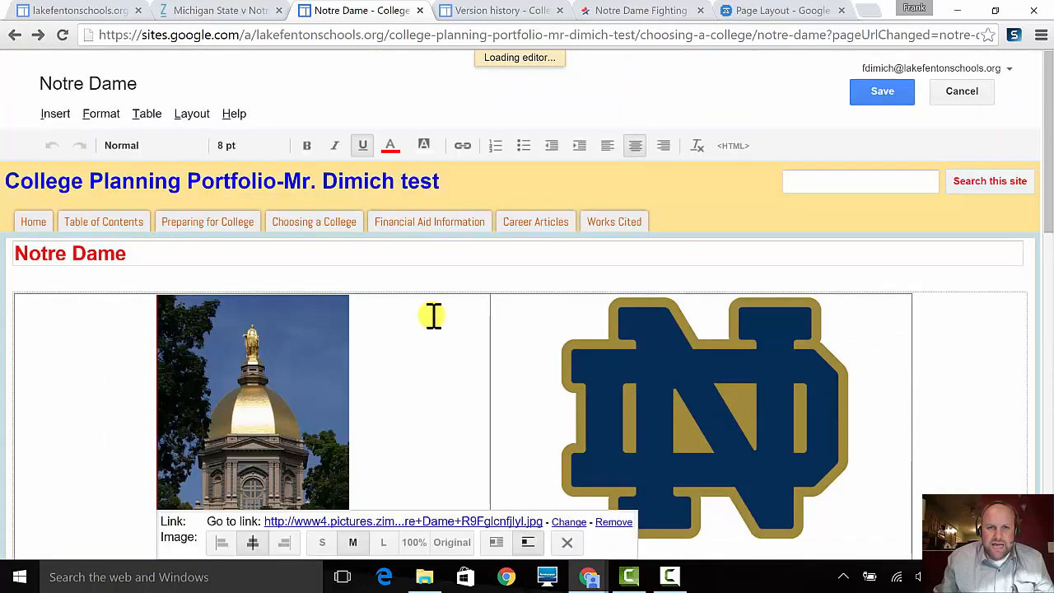
{"action": "scroll", "coordinate": [430, 317], "scroll_direction": "down", "scroll_amount": 5}
{"action": "scroll", "coordinate": [428, 317], "scroll_direction": "up", "scroll_amount": 8}
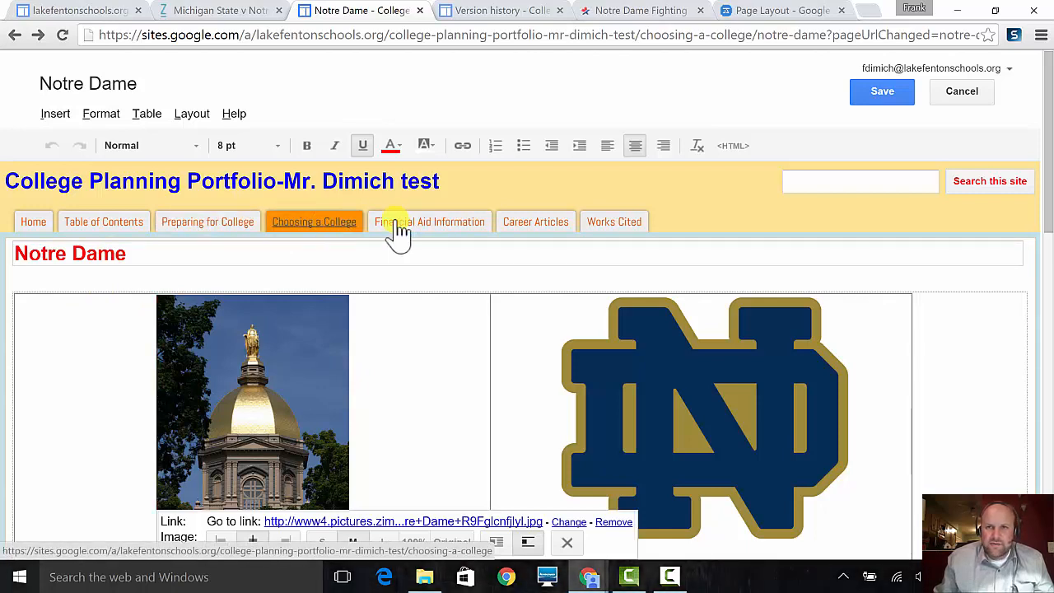
{"action": "left_click", "coordinate": [874, 95]}
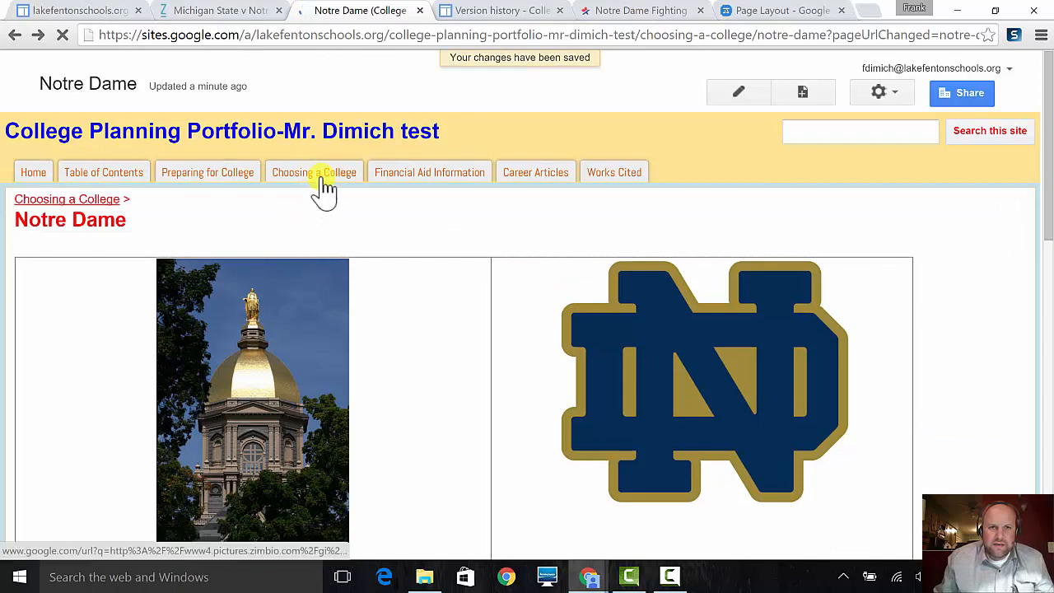
- Open the Choosing a College page for editing and examine the layout sections around and below the page listing
{"action": "left_click", "coordinate": [324, 186]}
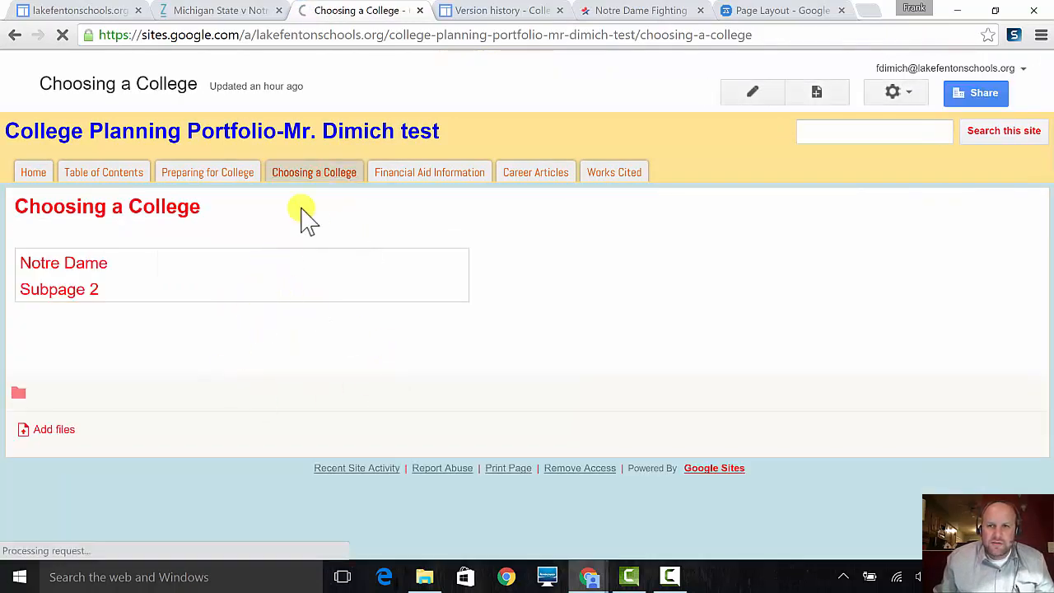
{"action": "left_click", "coordinate": [747, 93]}
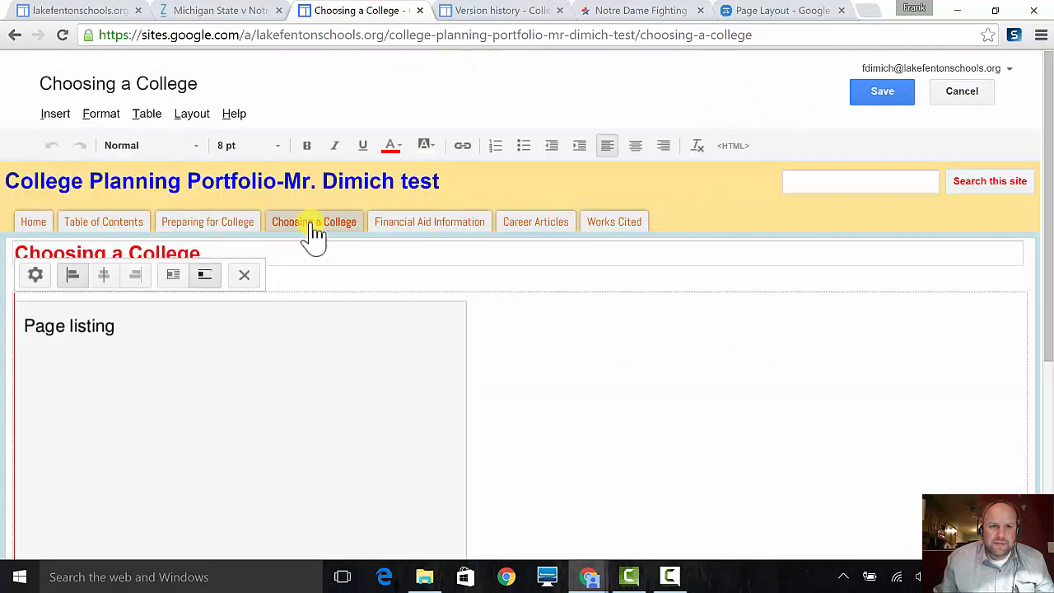
{"action": "left_click", "coordinate": [397, 289]}
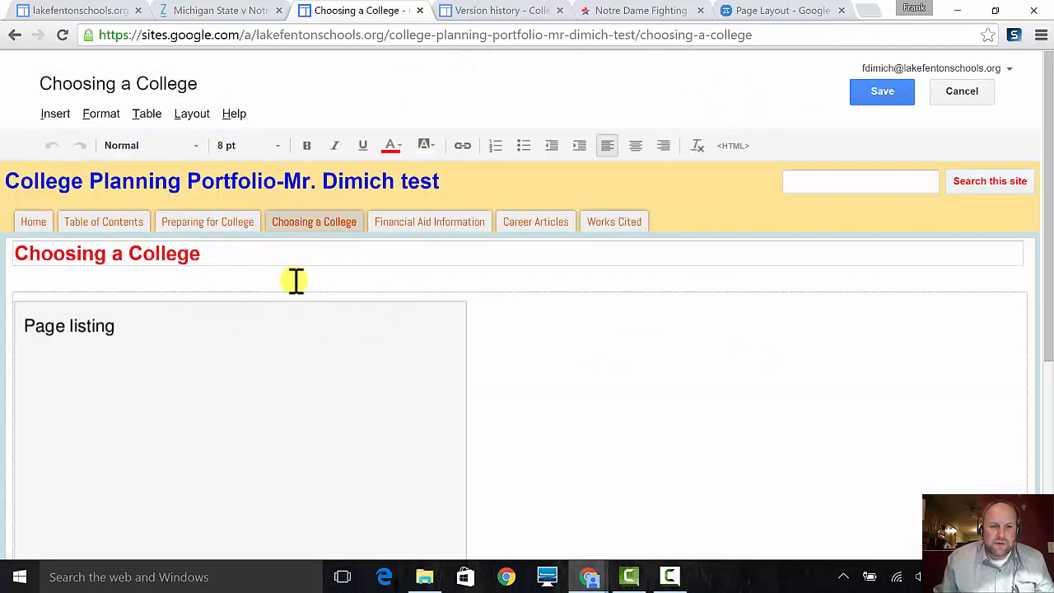
{"action": "scroll", "coordinate": [296, 290], "scroll_direction": "down", "scroll_amount": 5}
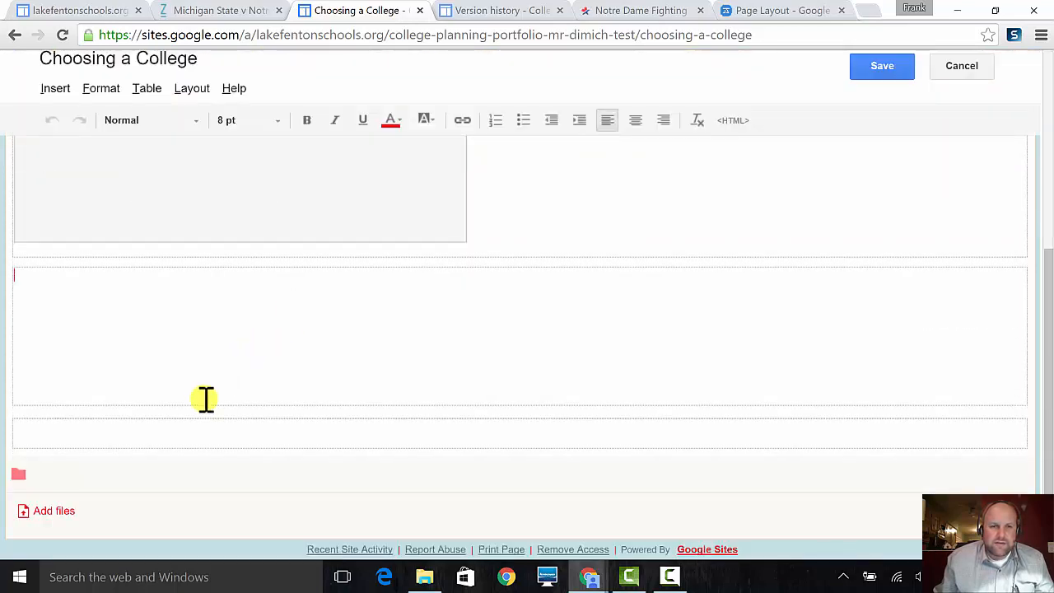
{"action": "left_click", "coordinate": [168, 431]}
{"action": "scroll", "coordinate": [192, 341], "scroll_direction": "up", "scroll_amount": 4}
{"action": "scroll", "coordinate": [193, 346], "scroll_direction": "down", "scroll_amount": 3}
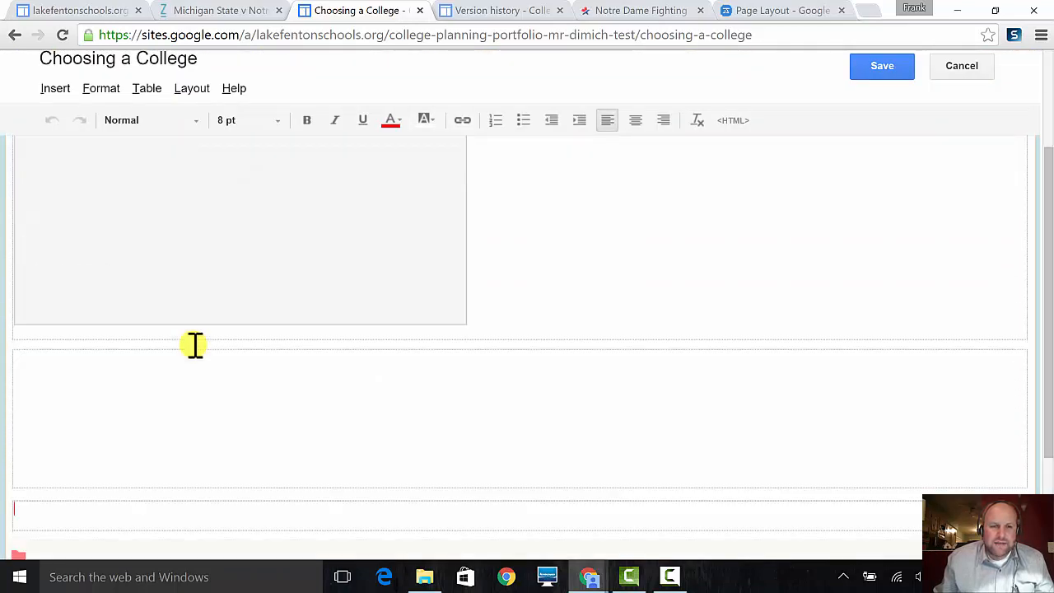
{"action": "left_click", "coordinate": [163, 403]}
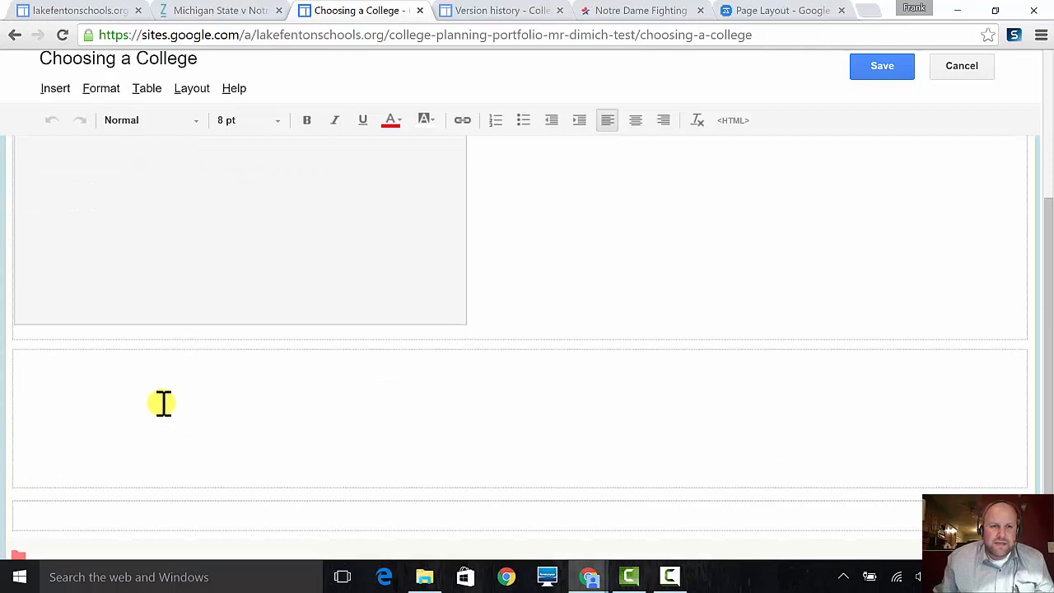
{"action": "scroll", "coordinate": [157, 409], "scroll_direction": "down", "scroll_amount": 1}
{"action": "left_click", "coordinate": [134, 441]}
{"action": "scroll", "coordinate": [137, 363], "scroll_direction": "up", "scroll_amount": 3}
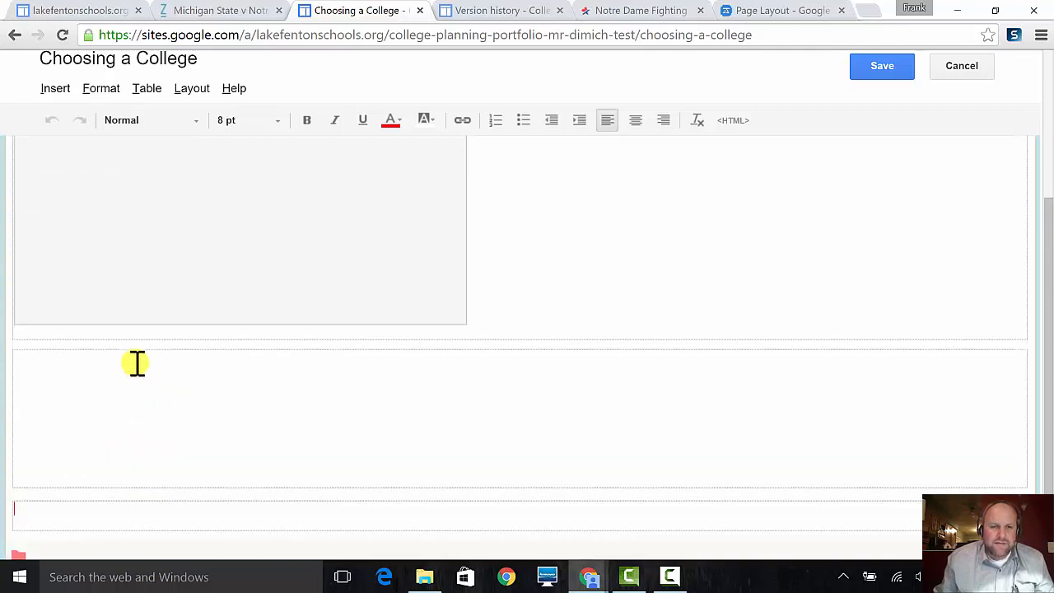
- Change the Choosing a College page to the Two column layout and inspect its sections
{"action": "left_click", "coordinate": [192, 114]}
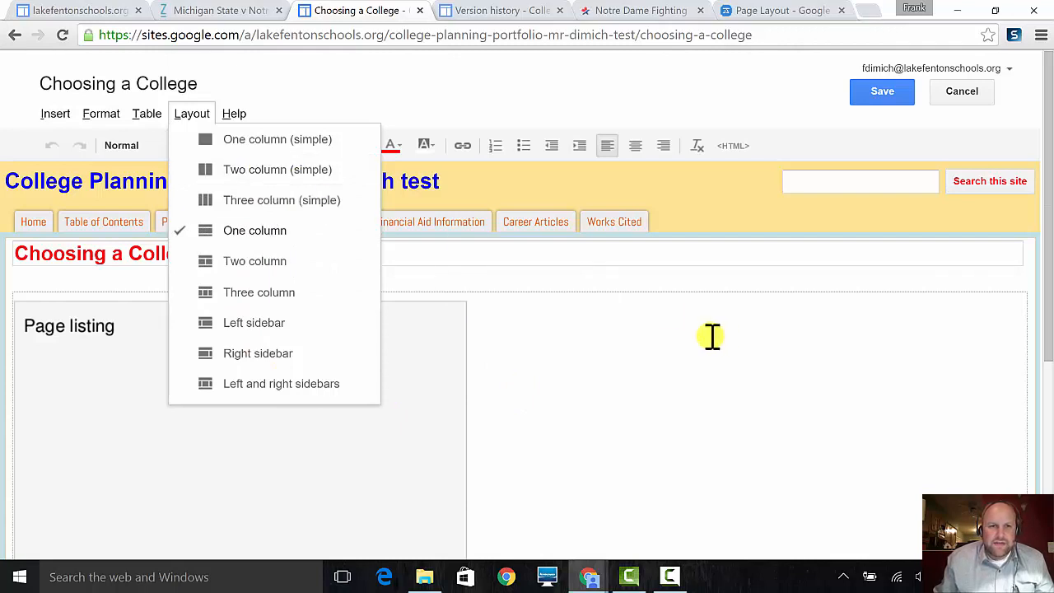
{"action": "left_click", "coordinate": [268, 263]}
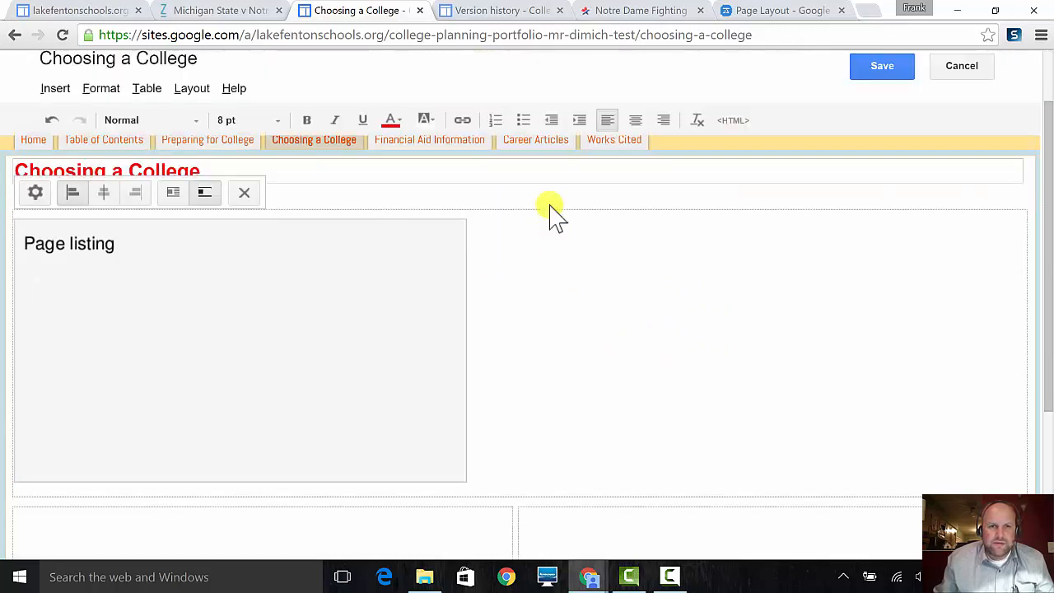
{"action": "left_click", "coordinate": [550, 208]}
{"action": "scroll", "coordinate": [438, 227], "scroll_direction": "up", "scroll_amount": 1}
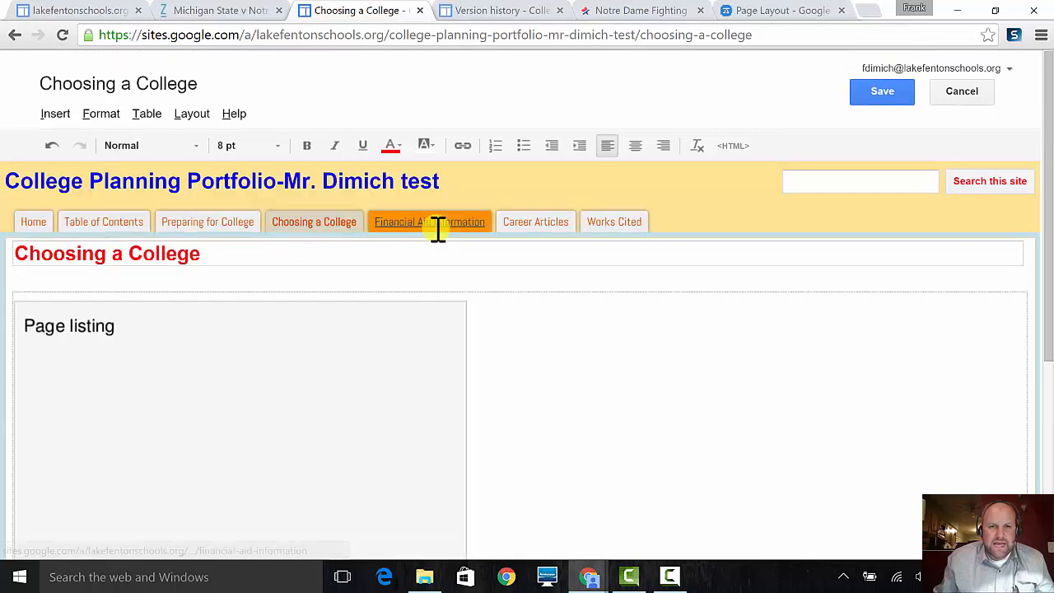
{"action": "scroll", "coordinate": [412, 270], "scroll_direction": "down", "scroll_amount": 1}
{"action": "scroll", "coordinate": [382, 273], "scroll_direction": "down", "scroll_amount": 2}
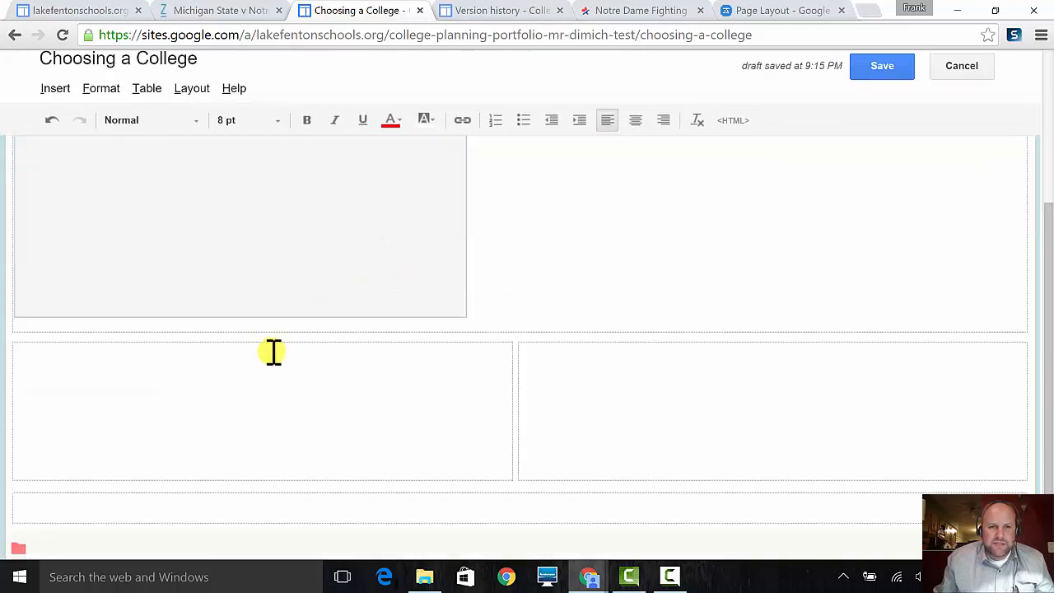
{"action": "left_click", "coordinate": [272, 352]}
{"action": "left_click", "coordinate": [663, 399]}
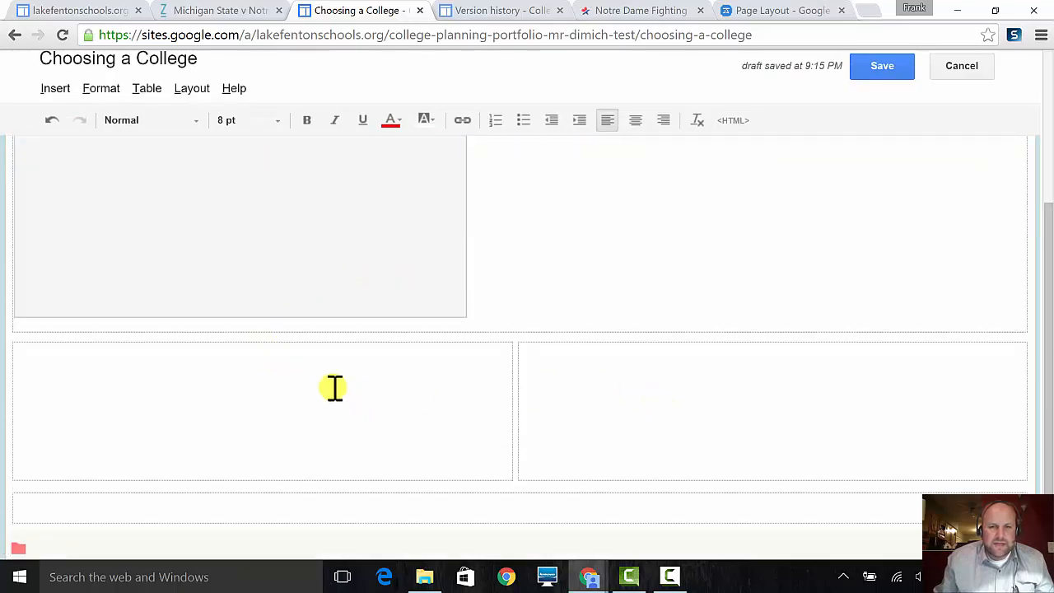
{"action": "scroll", "coordinate": [334, 387], "scroll_direction": "down", "scroll_amount": 1}
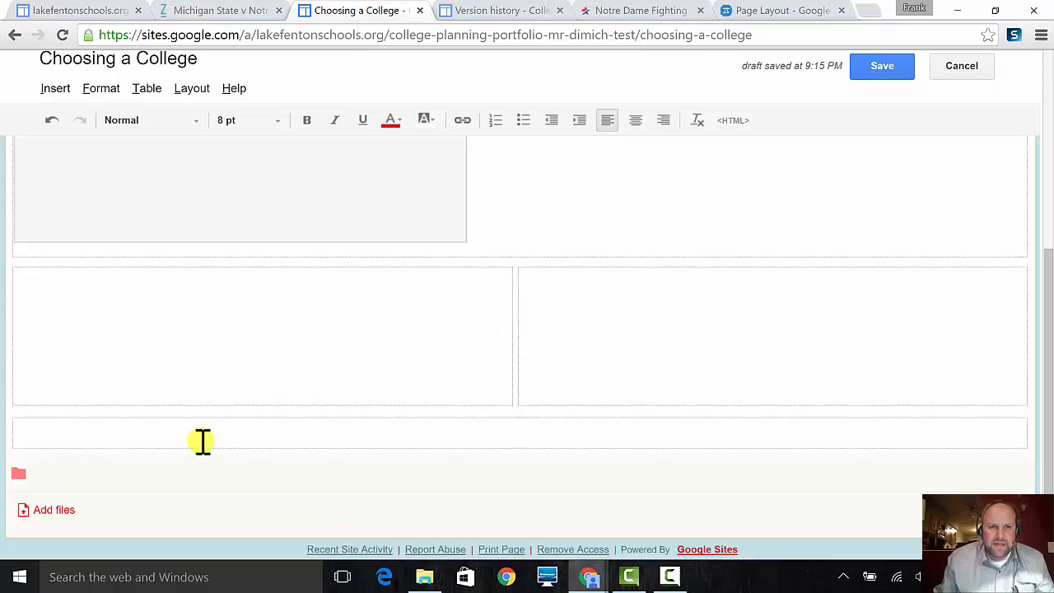
{"action": "scroll", "coordinate": [202, 441], "scroll_direction": "up", "scroll_amount": 3}
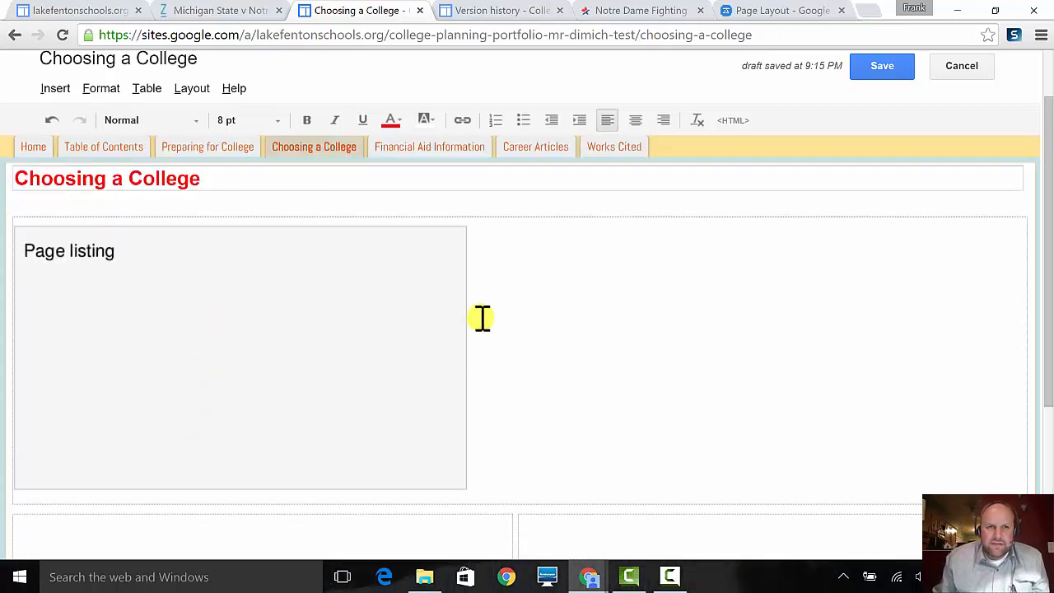
{"action": "scroll", "coordinate": [494, 406], "scroll_direction": "down", "scroll_amount": 1}
{"action": "scroll", "coordinate": [299, 263], "scroll_direction": "up", "scroll_amount": 2}
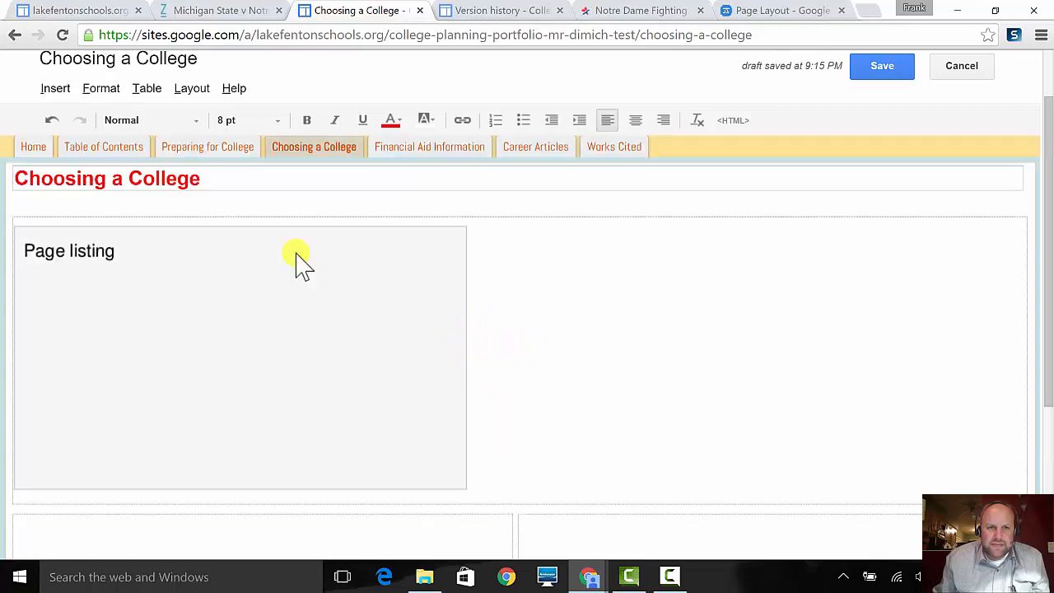
- Switch the Choosing a College page back to the One column layout and check its sections
{"action": "left_click", "coordinate": [192, 114]}
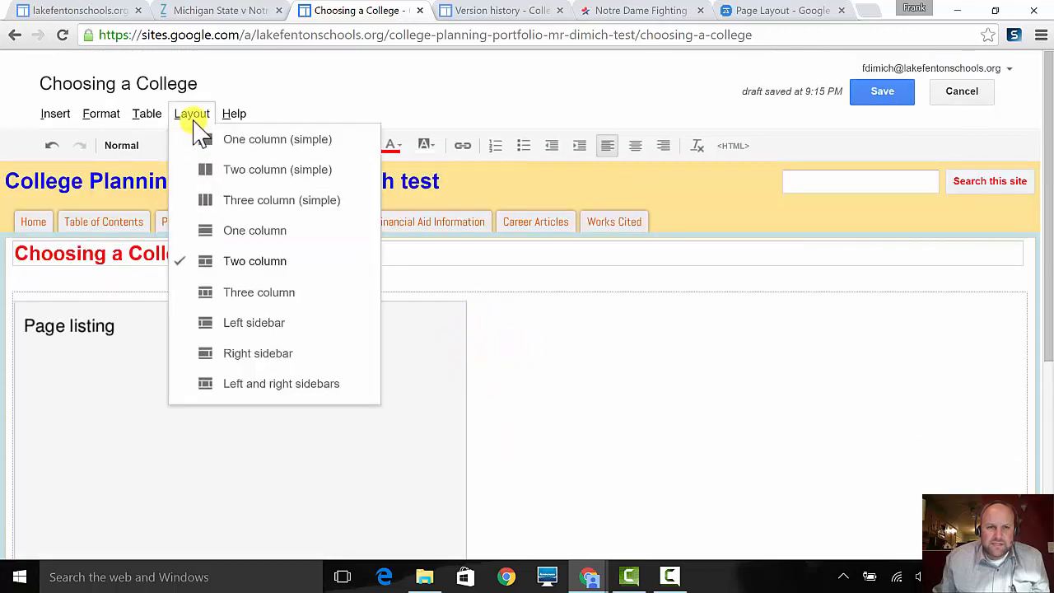
{"action": "left_click", "coordinate": [234, 233]}
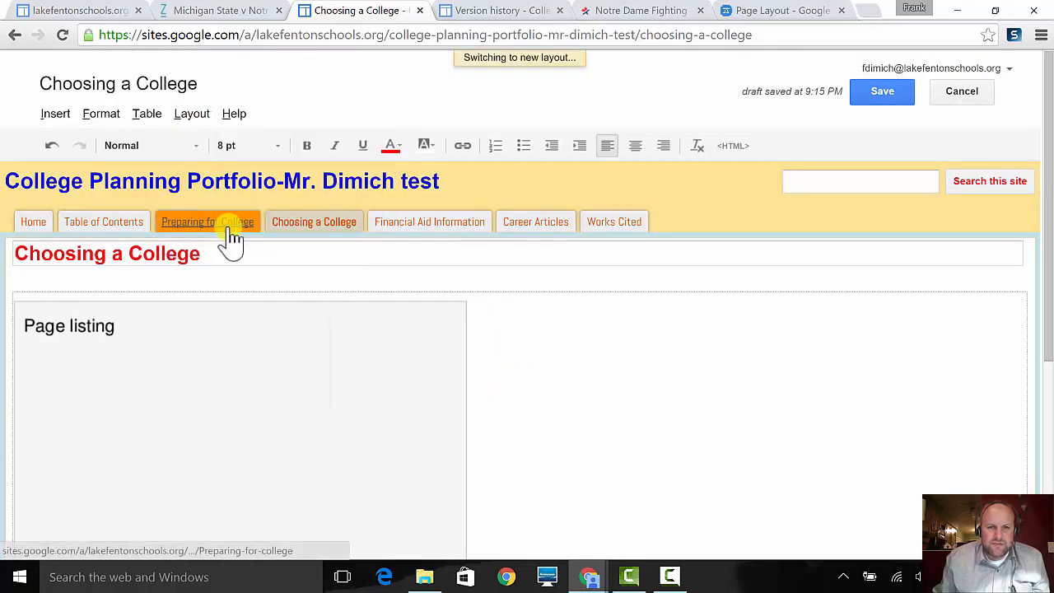
{"action": "scroll", "coordinate": [476, 381], "scroll_direction": "down", "scroll_amount": 1}
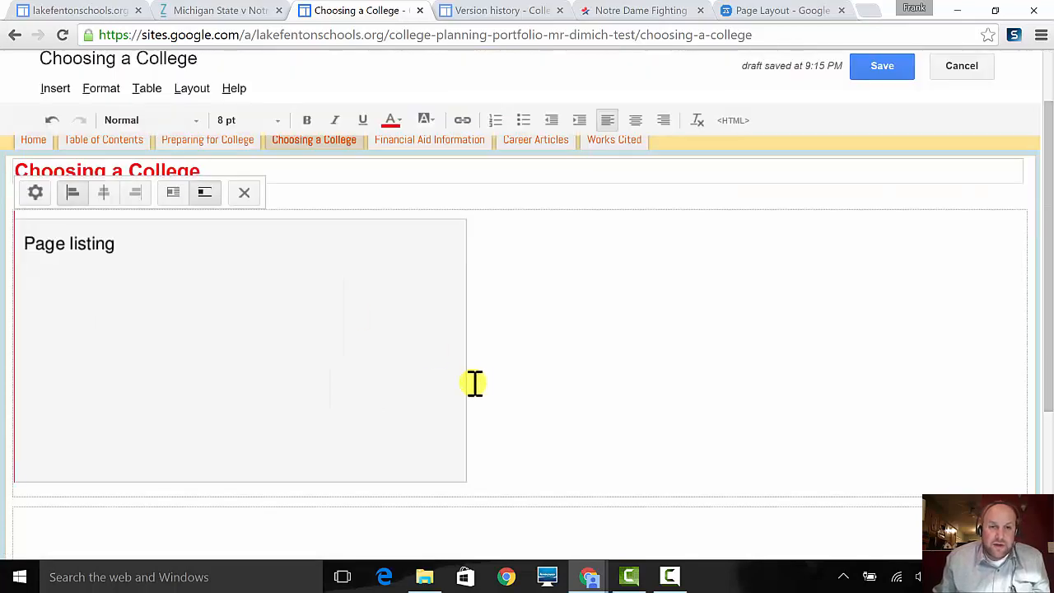
{"action": "scroll", "coordinate": [474, 383], "scroll_direction": "up", "scroll_amount": 1}
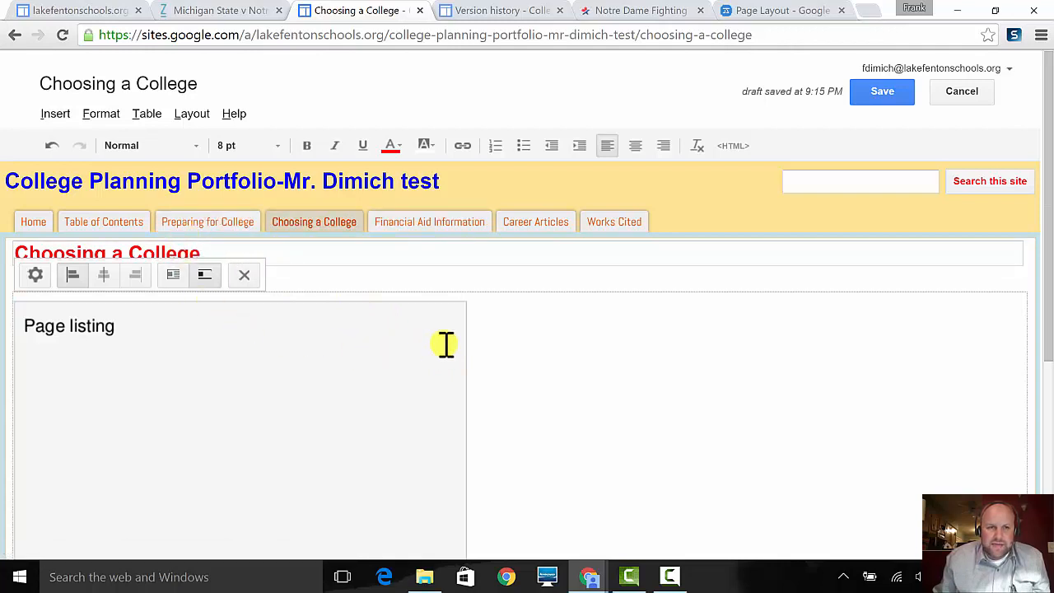
{"action": "scroll", "coordinate": [447, 344], "scroll_direction": "down", "scroll_amount": 1}
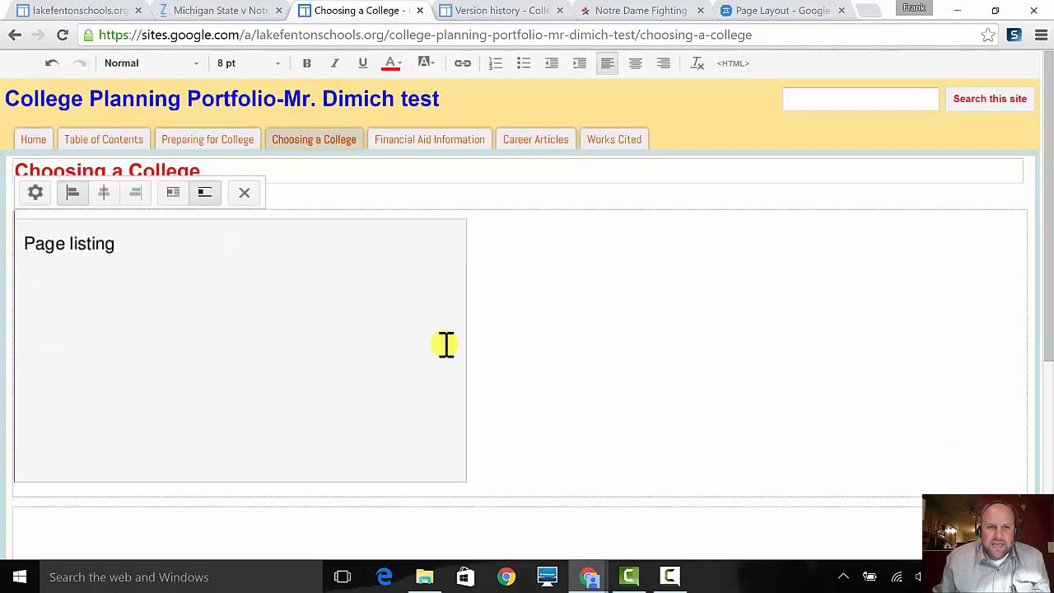
{"action": "scroll", "coordinate": [446, 344], "scroll_direction": "up", "scroll_amount": 1}
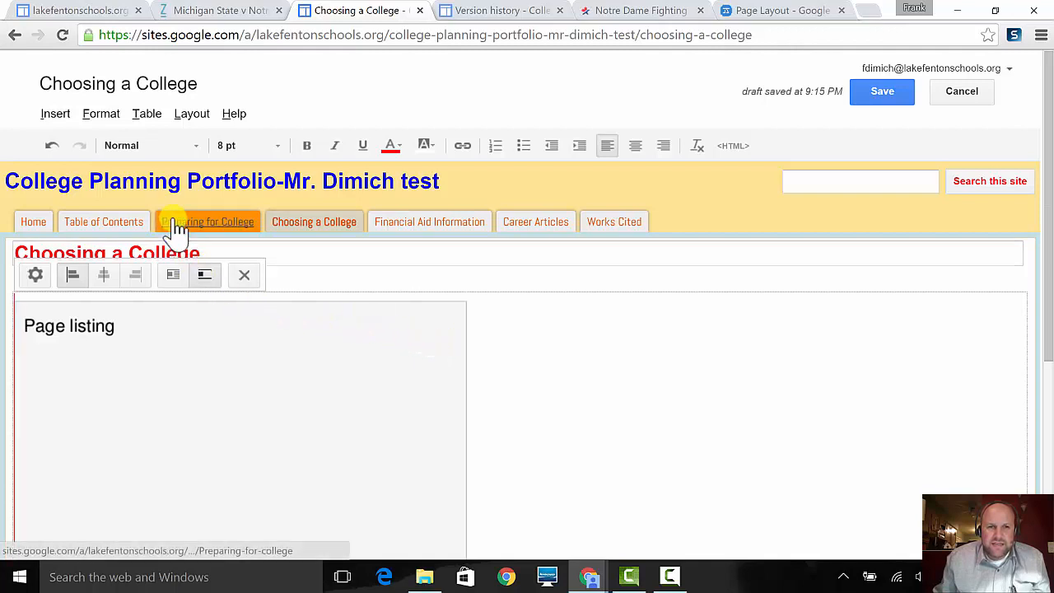
- View the Financial Aid Information page, return to editing the Choosing a College page and save it
{"action": "left_click", "coordinate": [431, 223]}
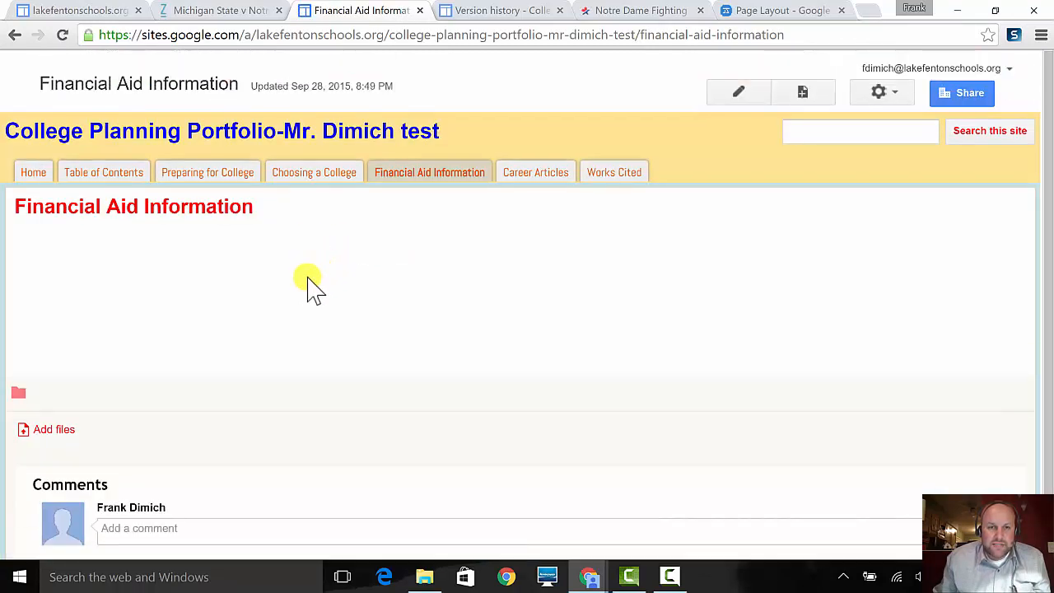
{"action": "left_click", "coordinate": [326, 178]}
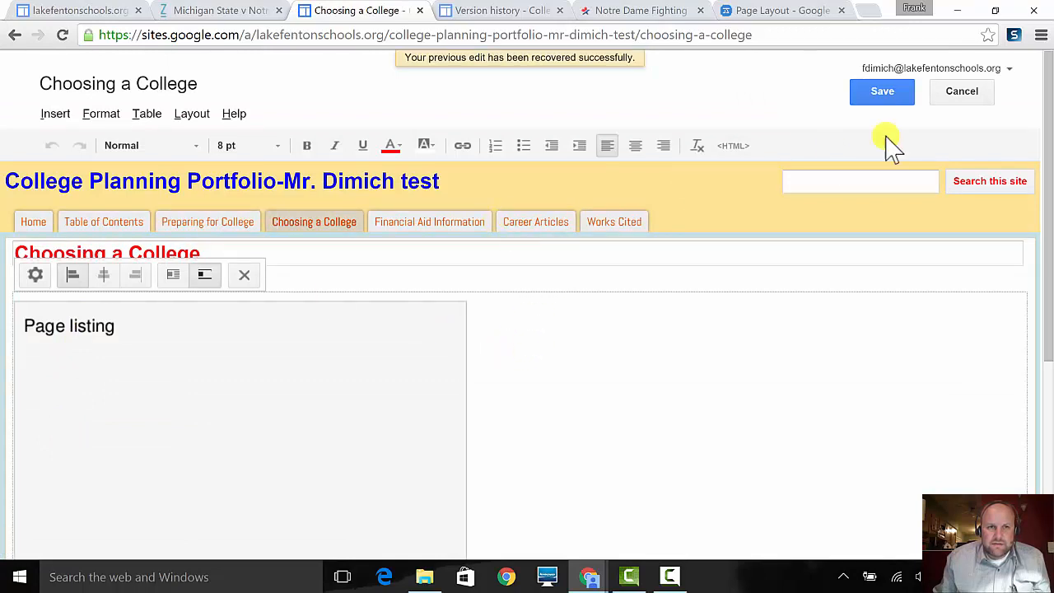
{"action": "left_click", "coordinate": [879, 94]}
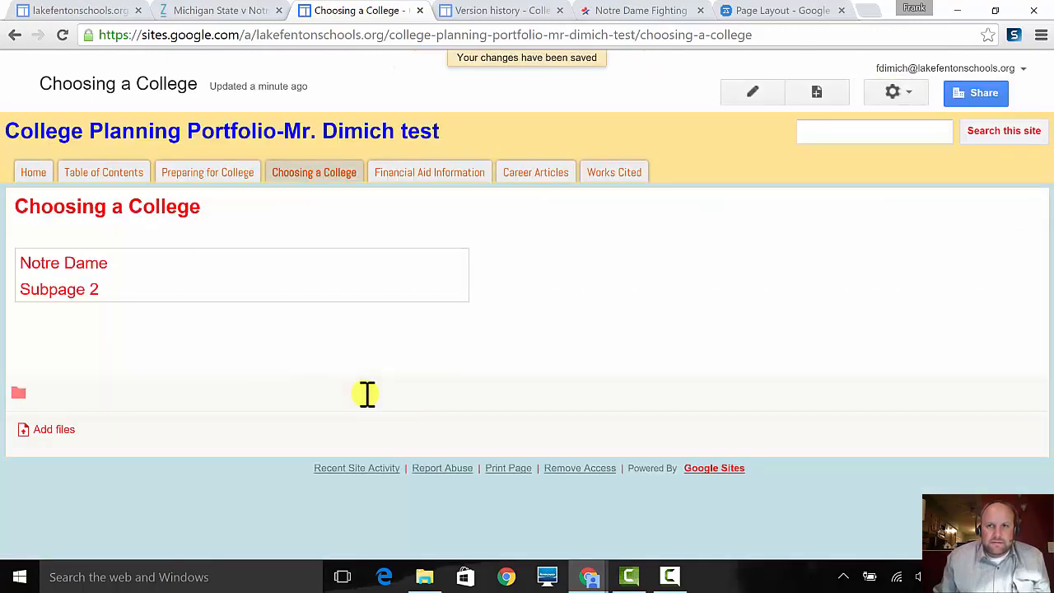
{"action": "left_click", "coordinate": [904, 97]}
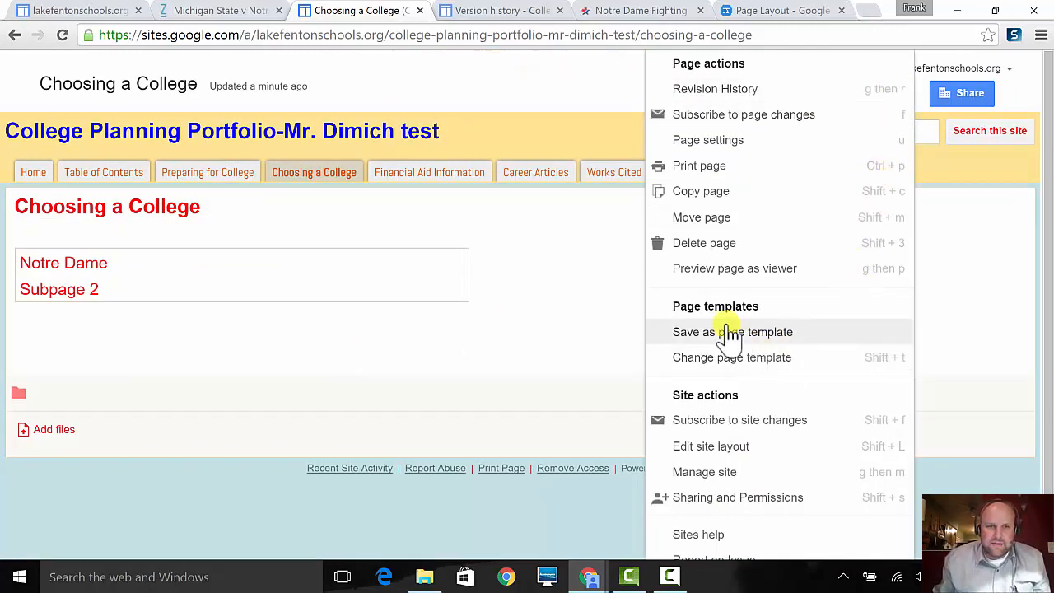
{"action": "left_click", "coordinate": [497, 336]}
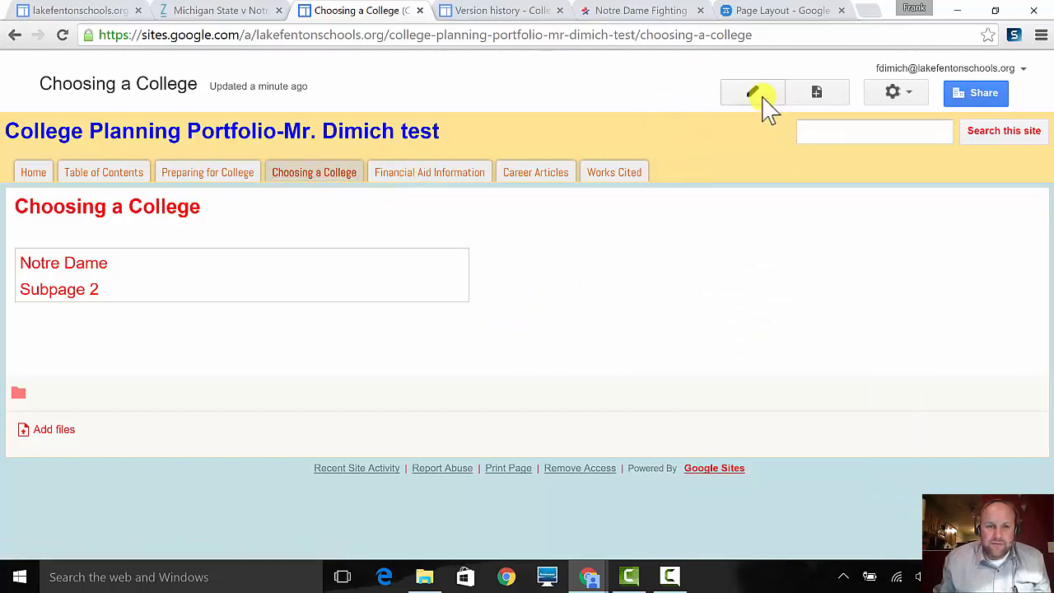
- Start a new page in the site and set its location under Choosing a College
{"action": "left_click", "coordinate": [819, 93]}
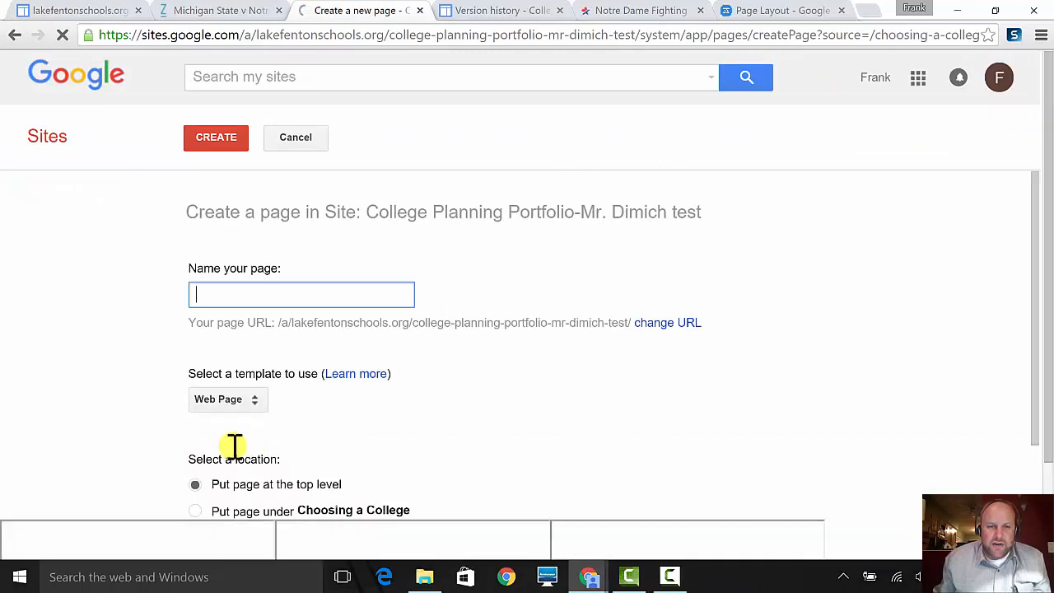
{"action": "scroll", "coordinate": [234, 445], "scroll_direction": "down", "scroll_amount": 1}
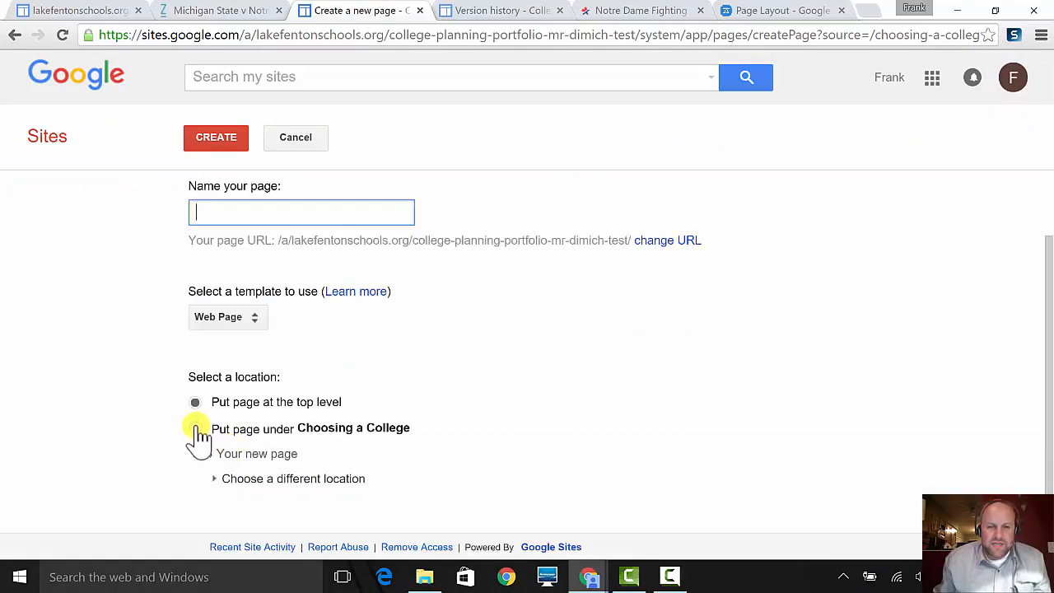
{"action": "left_click", "coordinate": [195, 429]}
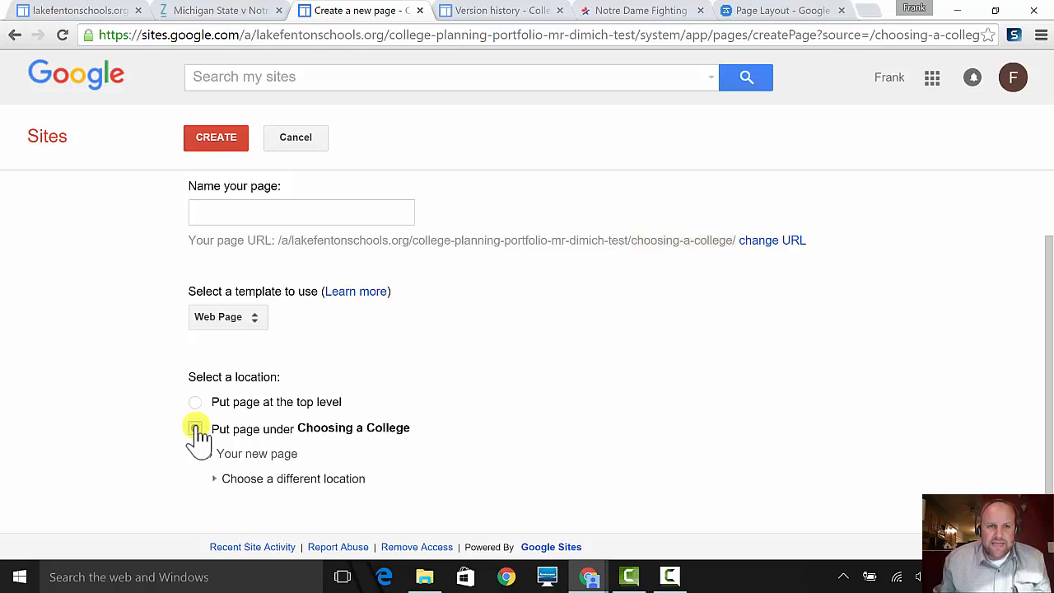
{"action": "scroll", "coordinate": [198, 436], "scroll_direction": "down", "scroll_amount": 1}
{"action": "scroll", "coordinate": [198, 432], "scroll_direction": "up", "scroll_amount": 1}
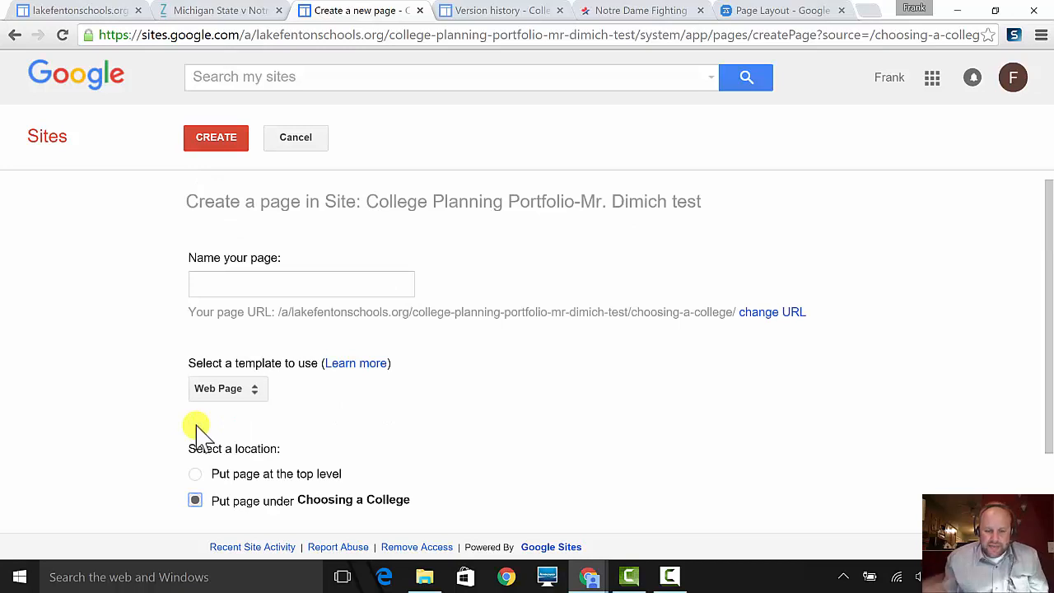
{"action": "scroll", "coordinate": [198, 428], "scroll_direction": "down", "scroll_amount": 1}
- Create the new page with the name Grand Valley State University and return to the Choosing a College page
{"action": "left_click", "coordinate": [204, 206]}
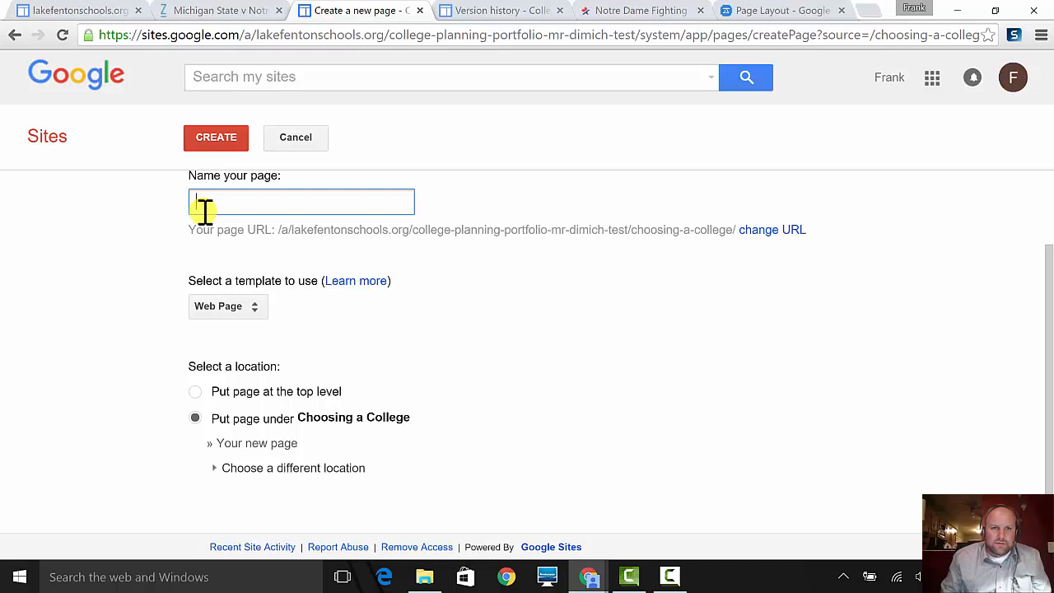
{"action": "type", "text": "Grand "}
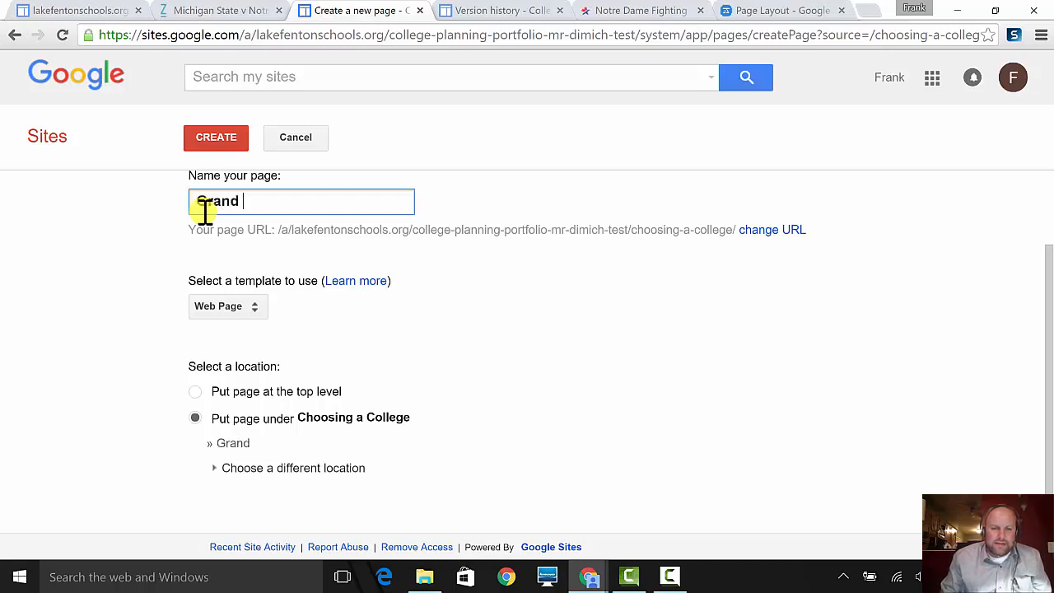
{"action": "type", "text": "Valle"}
{"action": "key", "text": "BackSpace"}
{"action": "type", "text": "ley S"}
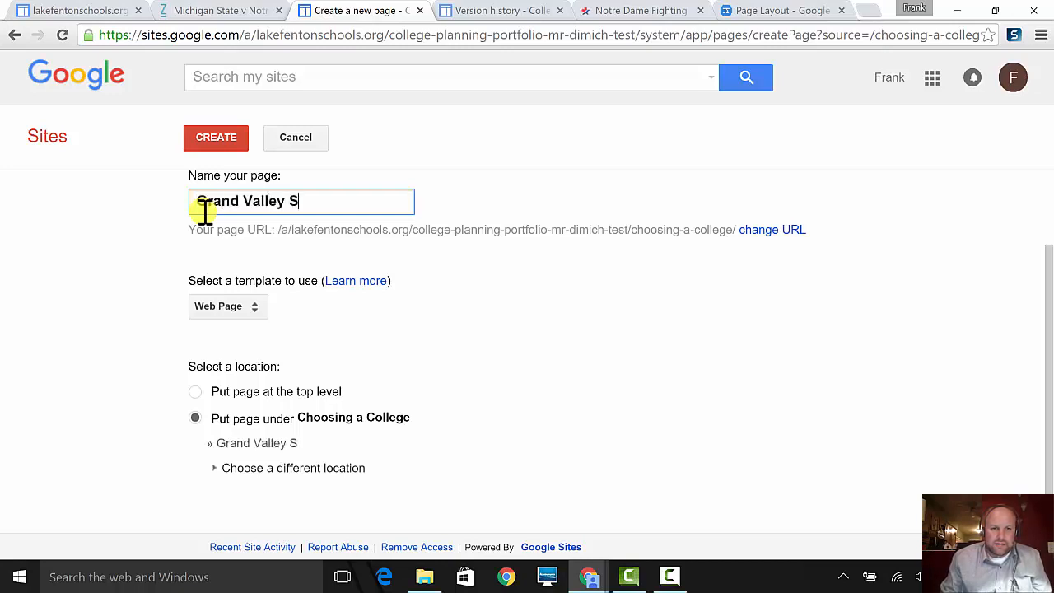
{"action": "type", "text": "tate Unive"}
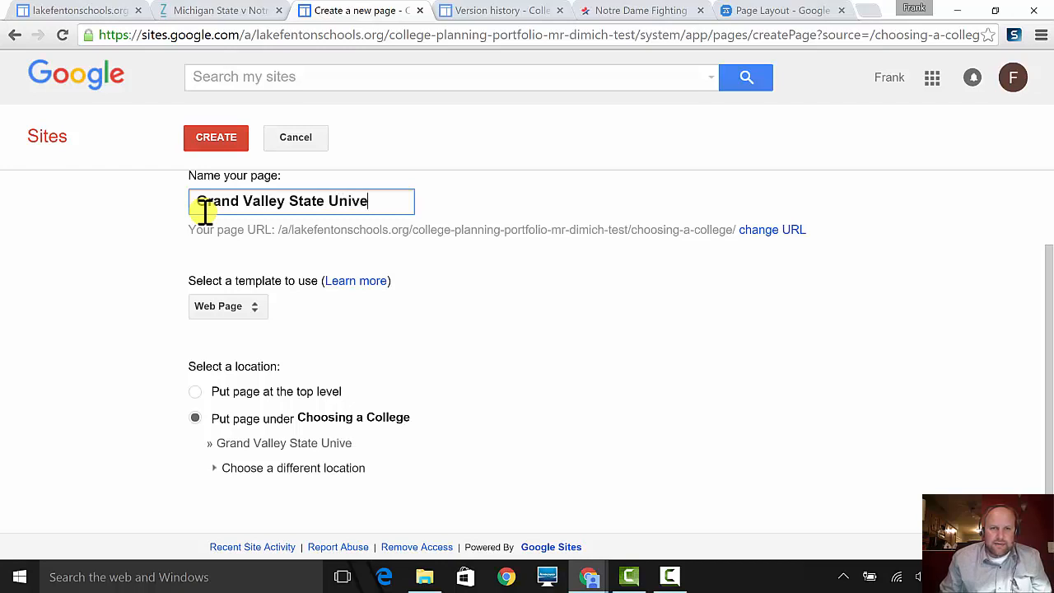
{"action": "type", "text": "s"}
{"action": "key", "text": "BackSpace"}
{"action": "type", "text": "r"}
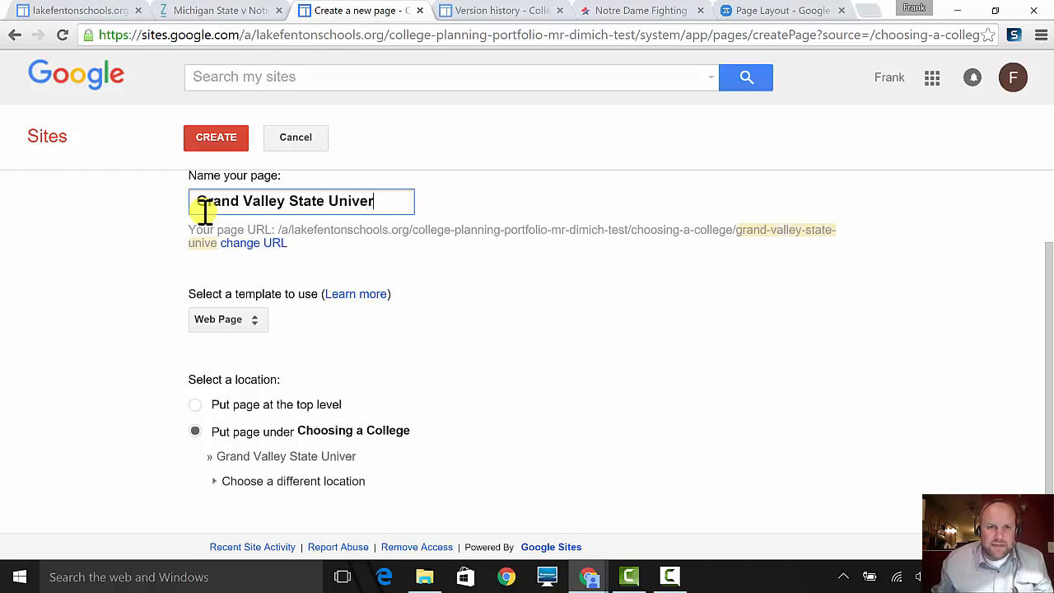
{"action": "type", "text": "sity"}
{"action": "left_click", "coordinate": [222, 141]}
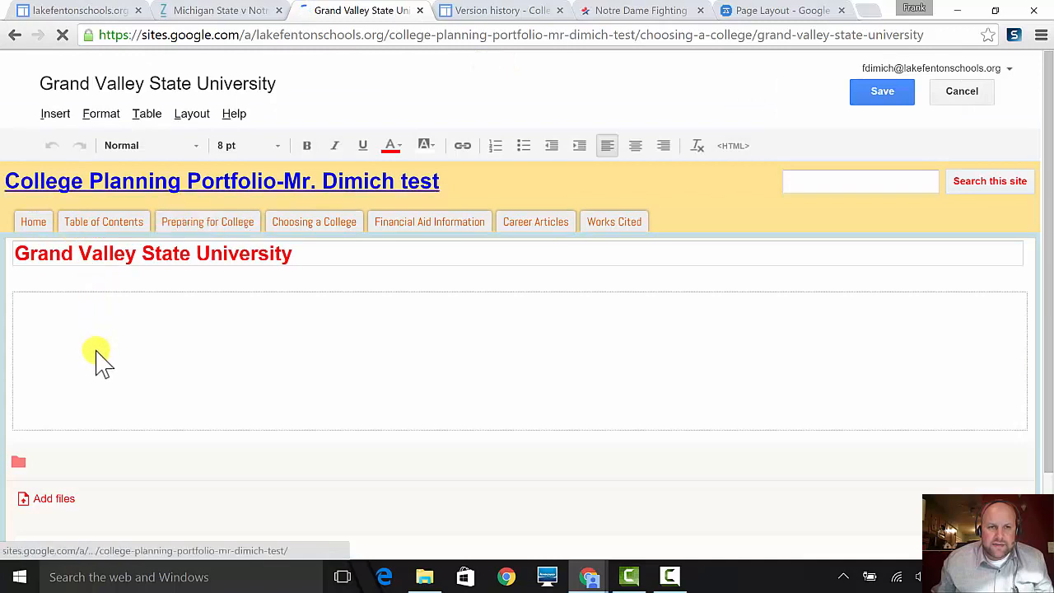
{"action": "left_click", "coordinate": [292, 232]}
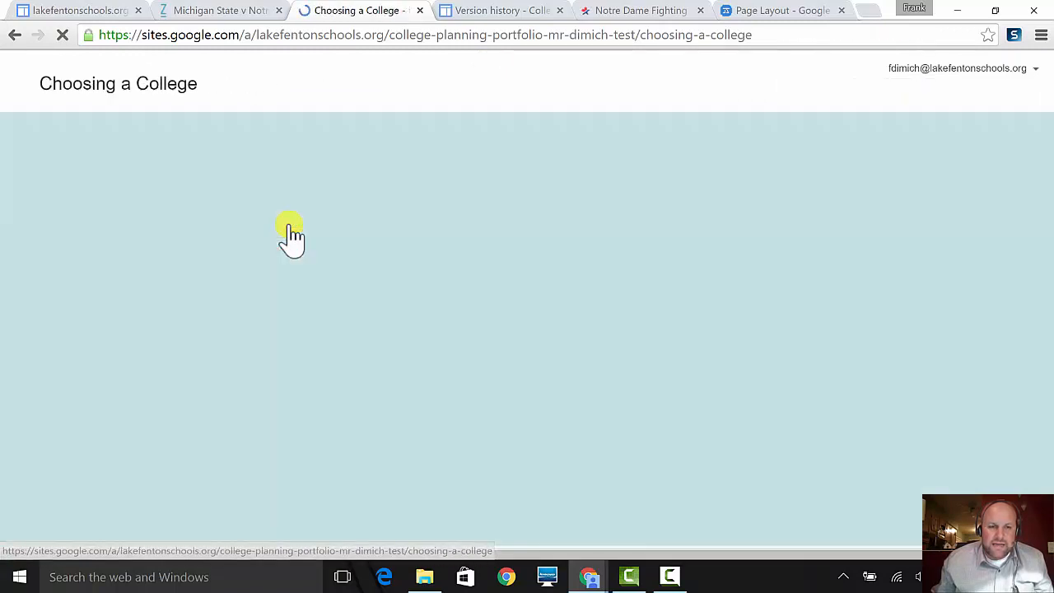